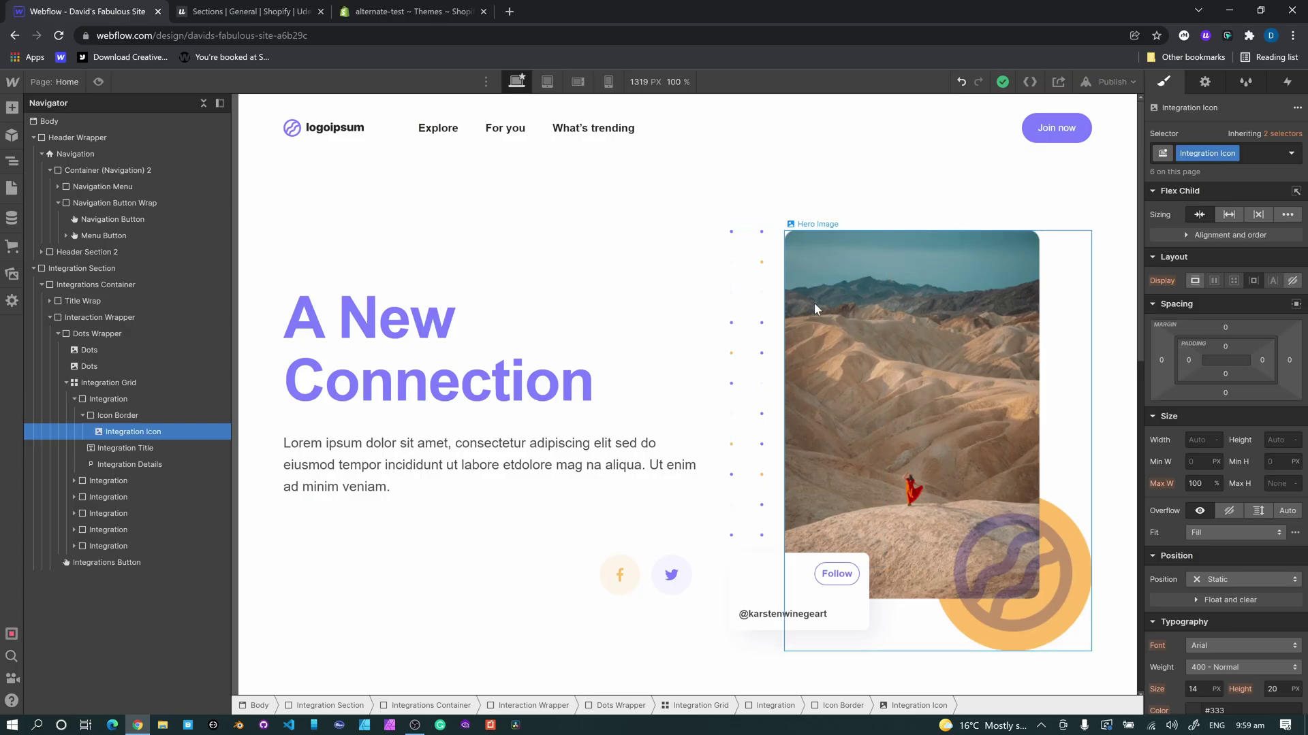
Select the A New Connection hero heading and start a new custom attribute in its Settings.
{"action": "scroll", "coordinate": [584, 429], "scroll_direction": "down", "scroll_amount": 10}
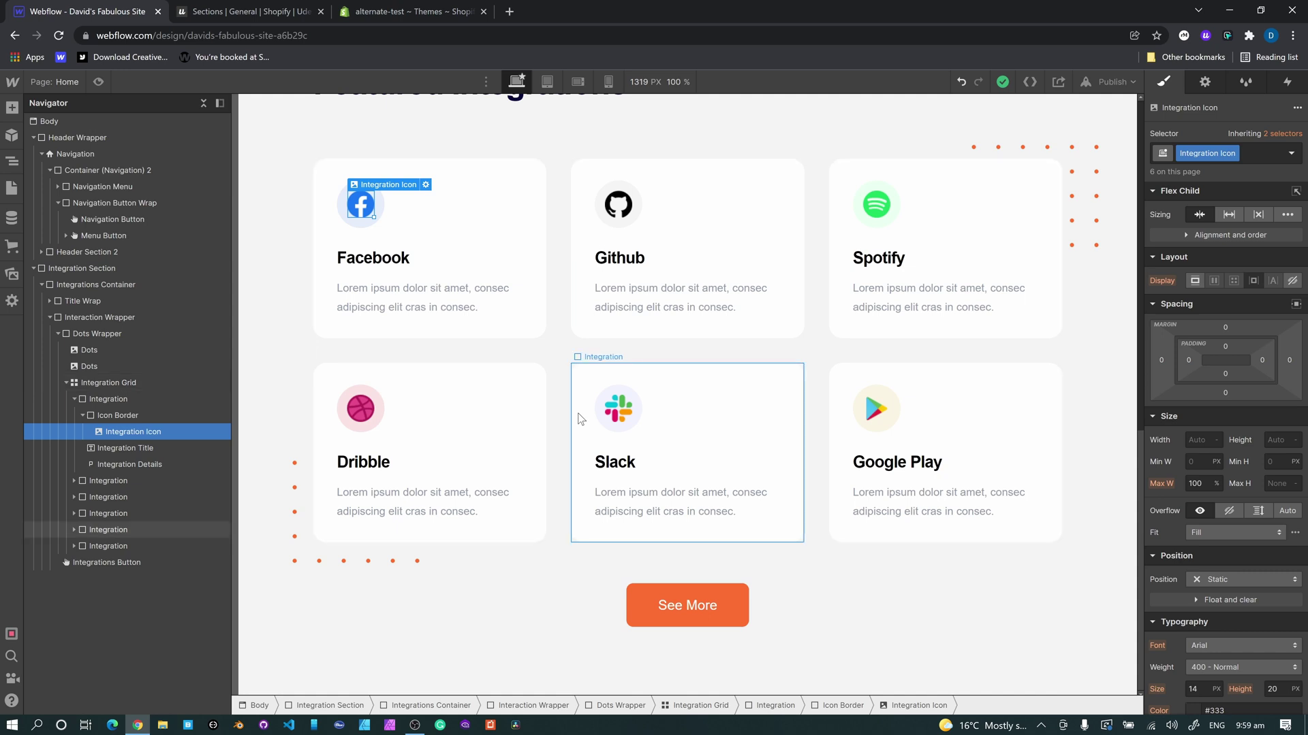
{"action": "scroll", "coordinate": [581, 418], "scroll_direction": "up", "scroll_amount": 10}
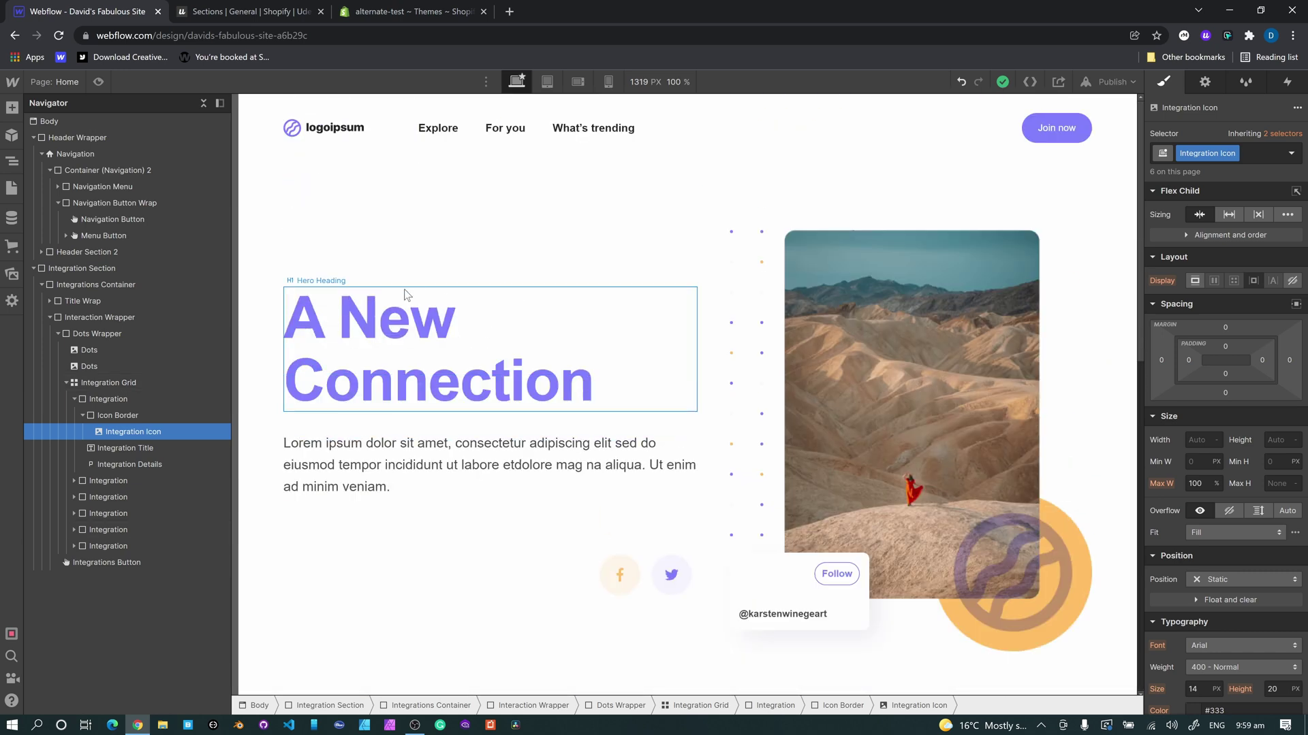
{"action": "scroll", "coordinate": [718, 388], "scroll_direction": "down", "scroll_amount": 2}
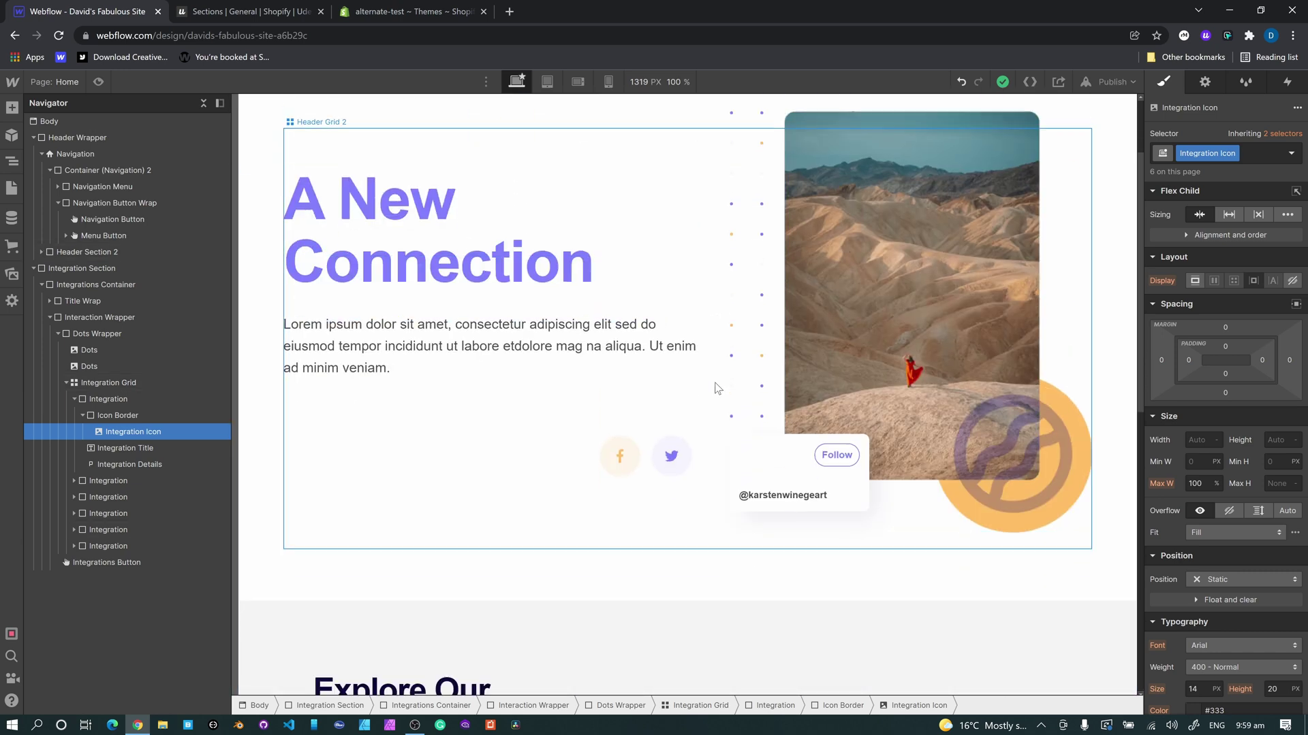
{"action": "scroll", "coordinate": [717, 388], "scroll_direction": "down", "scroll_amount": 1}
{"action": "scroll", "coordinate": [618, 399], "scroll_direction": "up", "scroll_amount": 3}
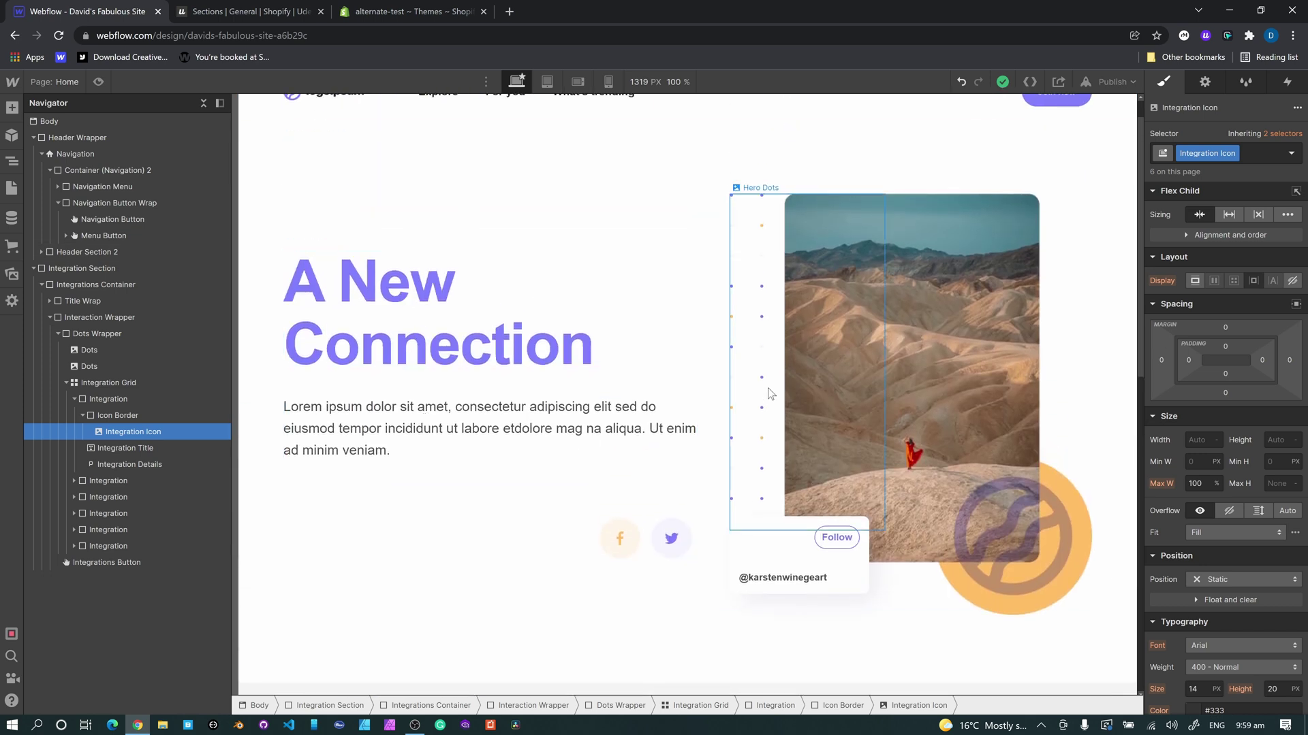
{"action": "scroll", "coordinate": [770, 394], "scroll_direction": "down", "scroll_amount": 10}
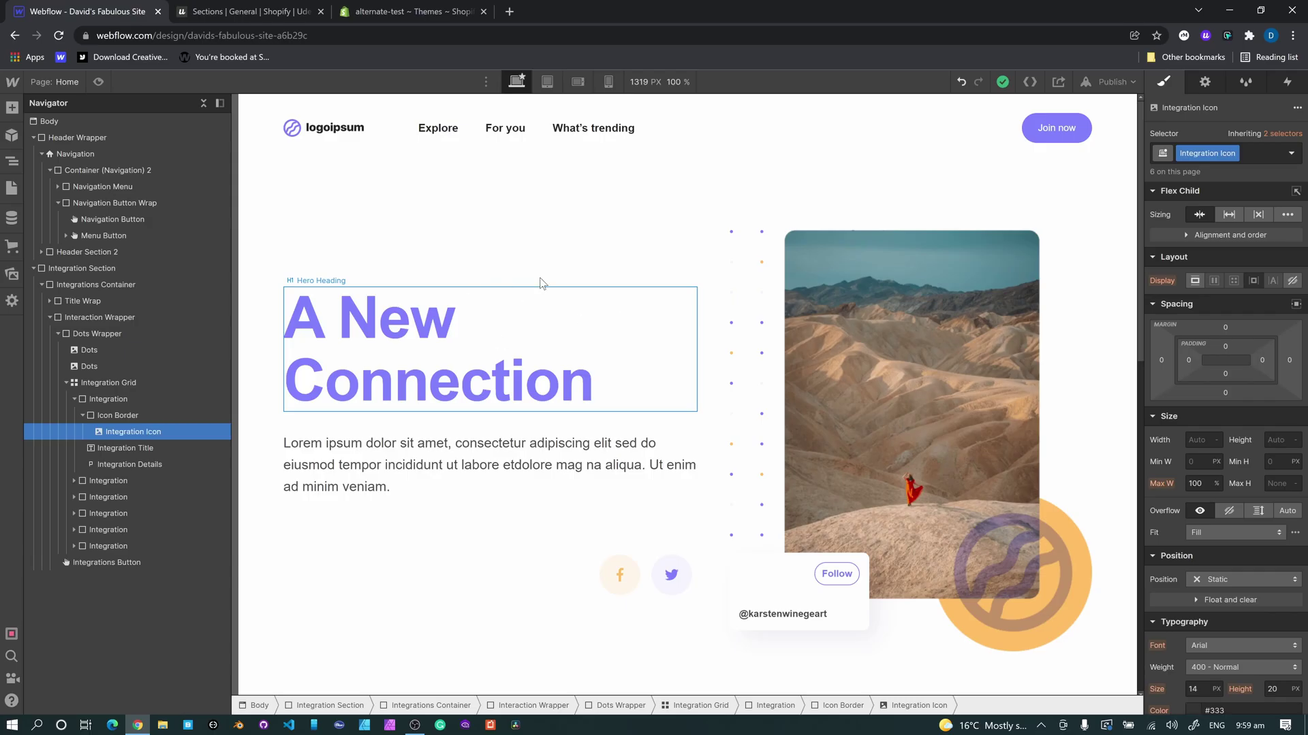
{"action": "left_click", "coordinate": [340, 355]}
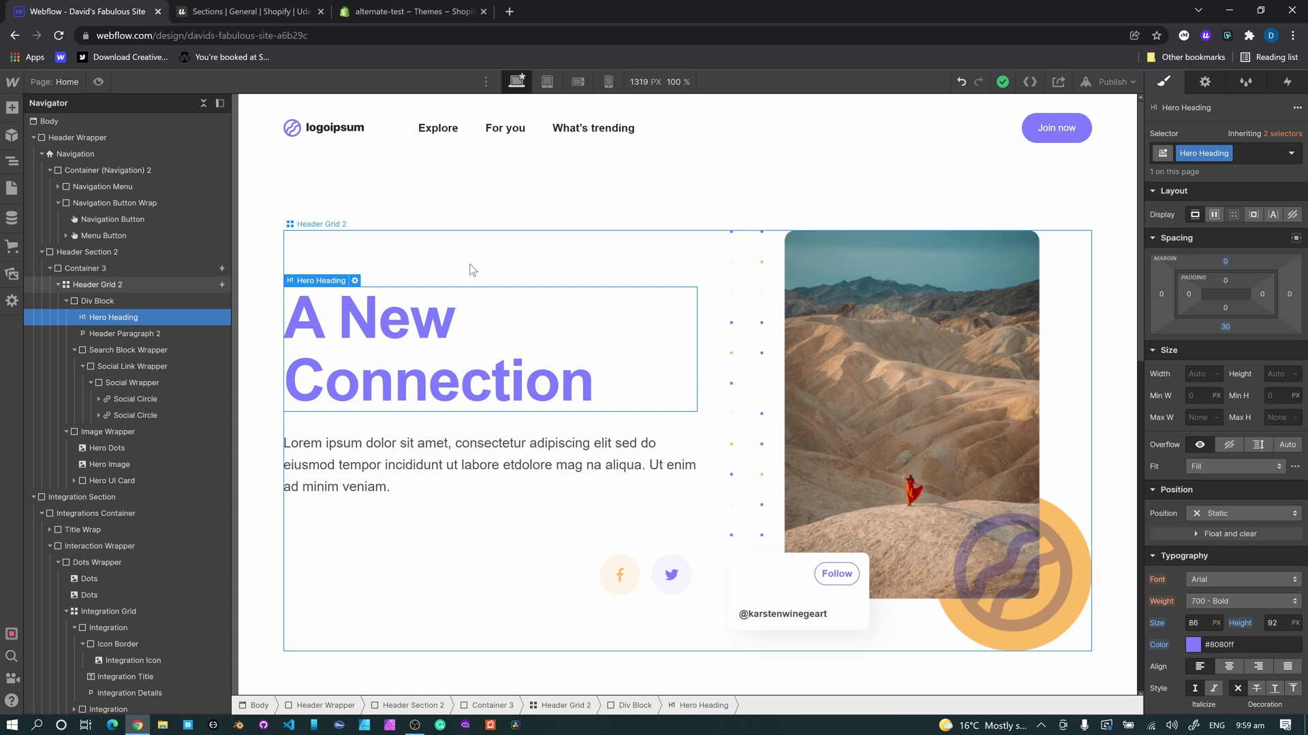
{"action": "left_click", "coordinate": [1205, 82]}
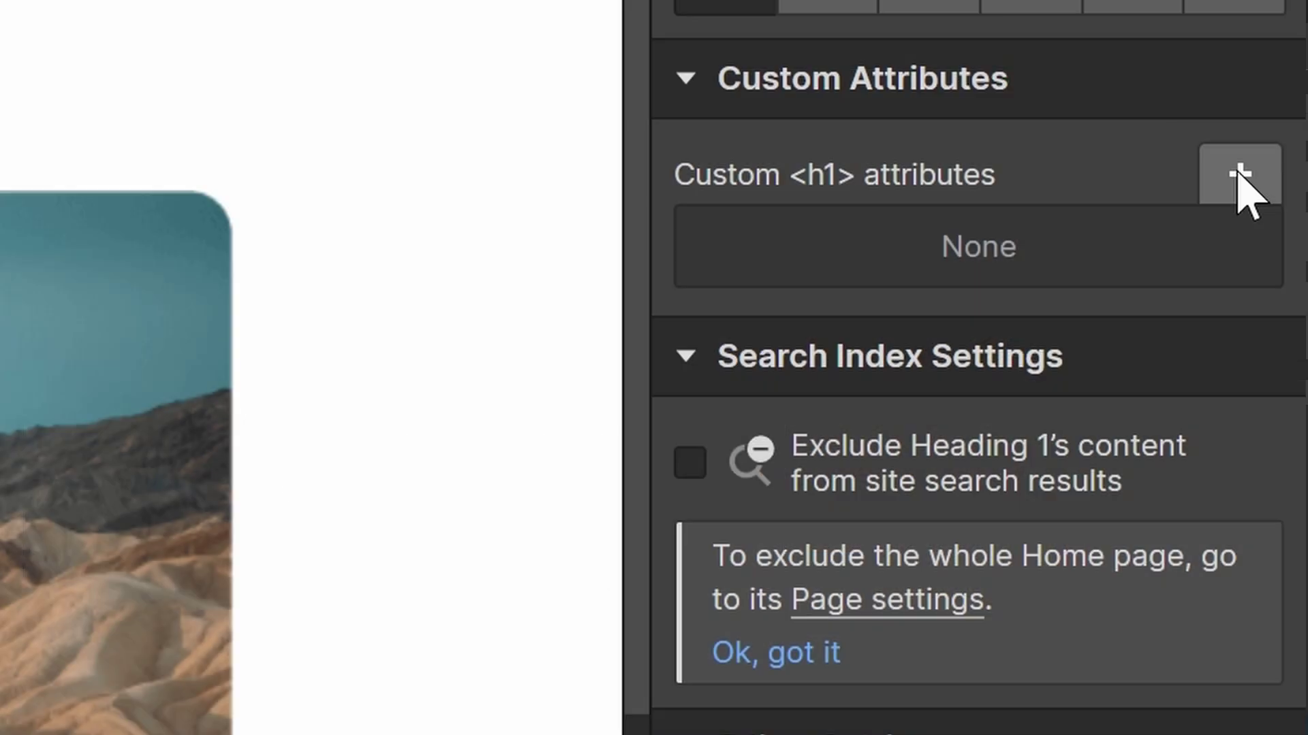
{"action": "left_click", "coordinate": [1291, 225]}
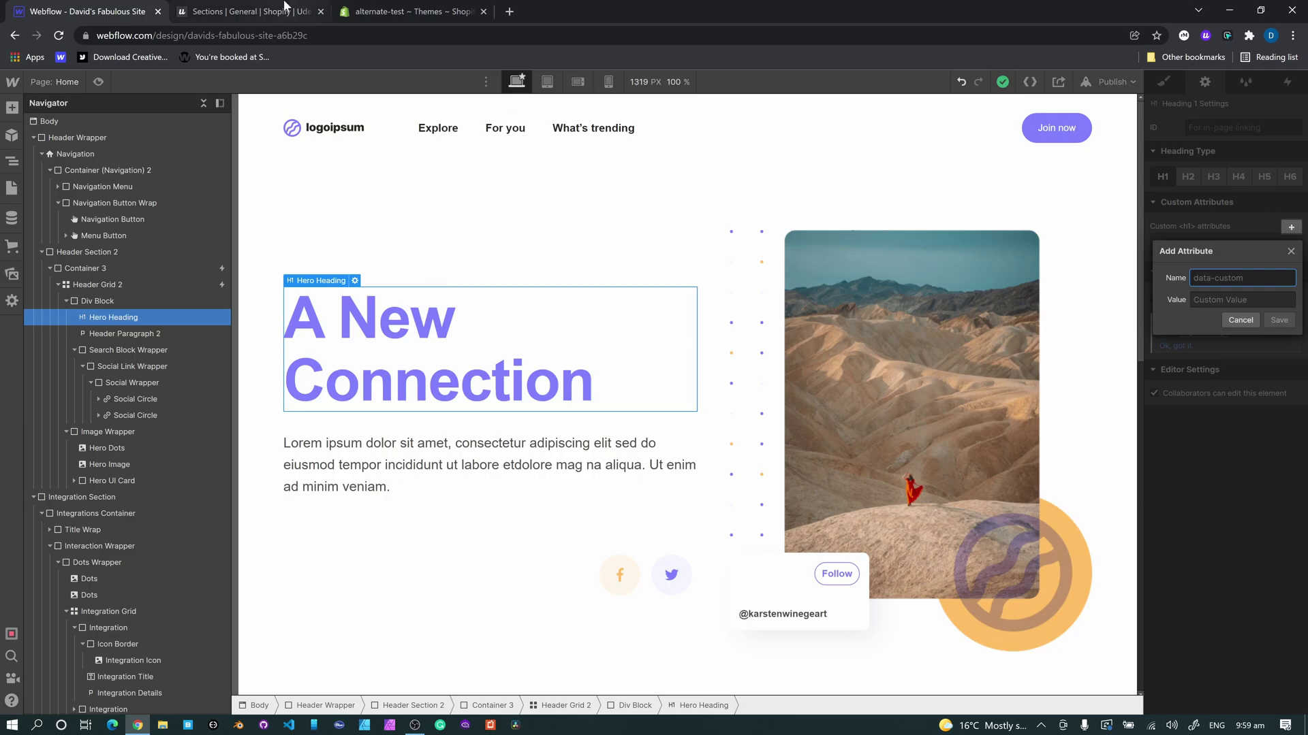
{"action": "key", "text": "ctrl+Tab"}
Copy option:text from the Udesly Text docs and go back to the Webflow tab.
{"action": "scroll", "coordinate": [759, 300], "scroll_direction": "up", "scroll_amount": 2}
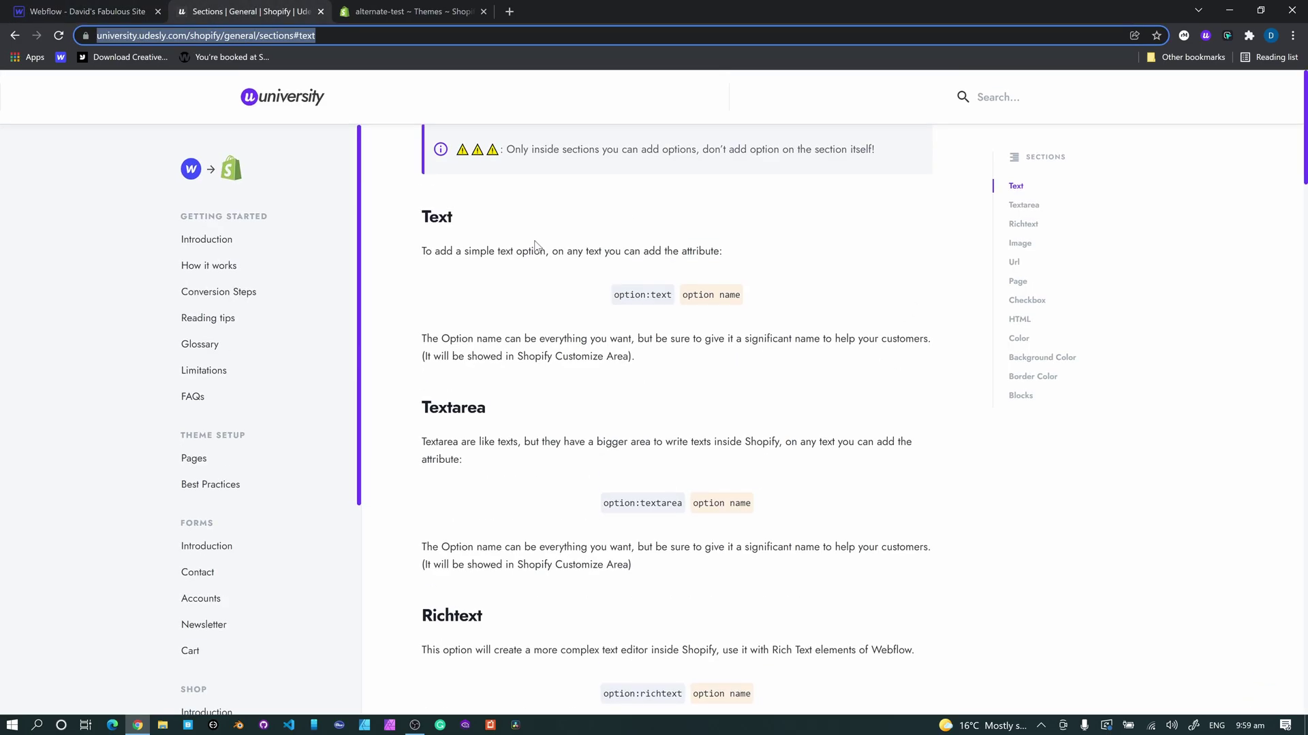
{"action": "scroll", "coordinate": [255, 531], "scroll_direction": "down", "scroll_amount": 7}
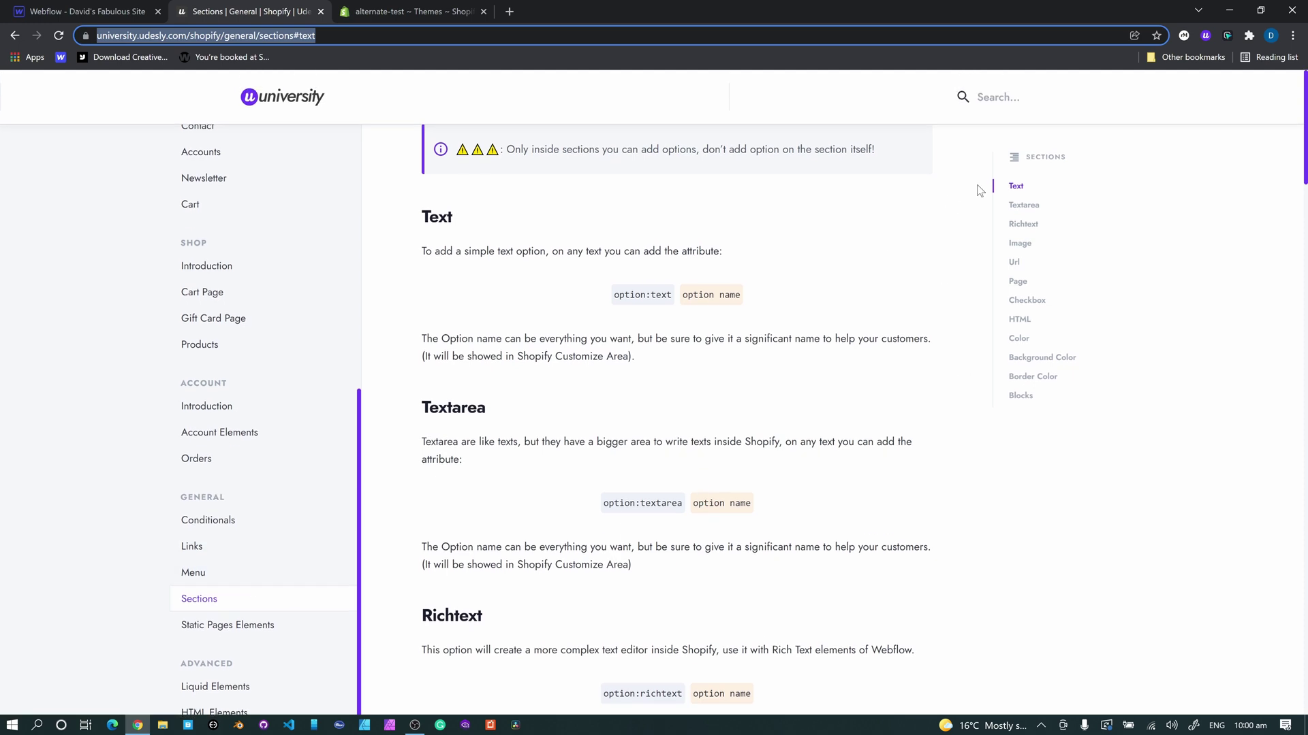
{"action": "left_click", "coordinate": [1015, 186]}
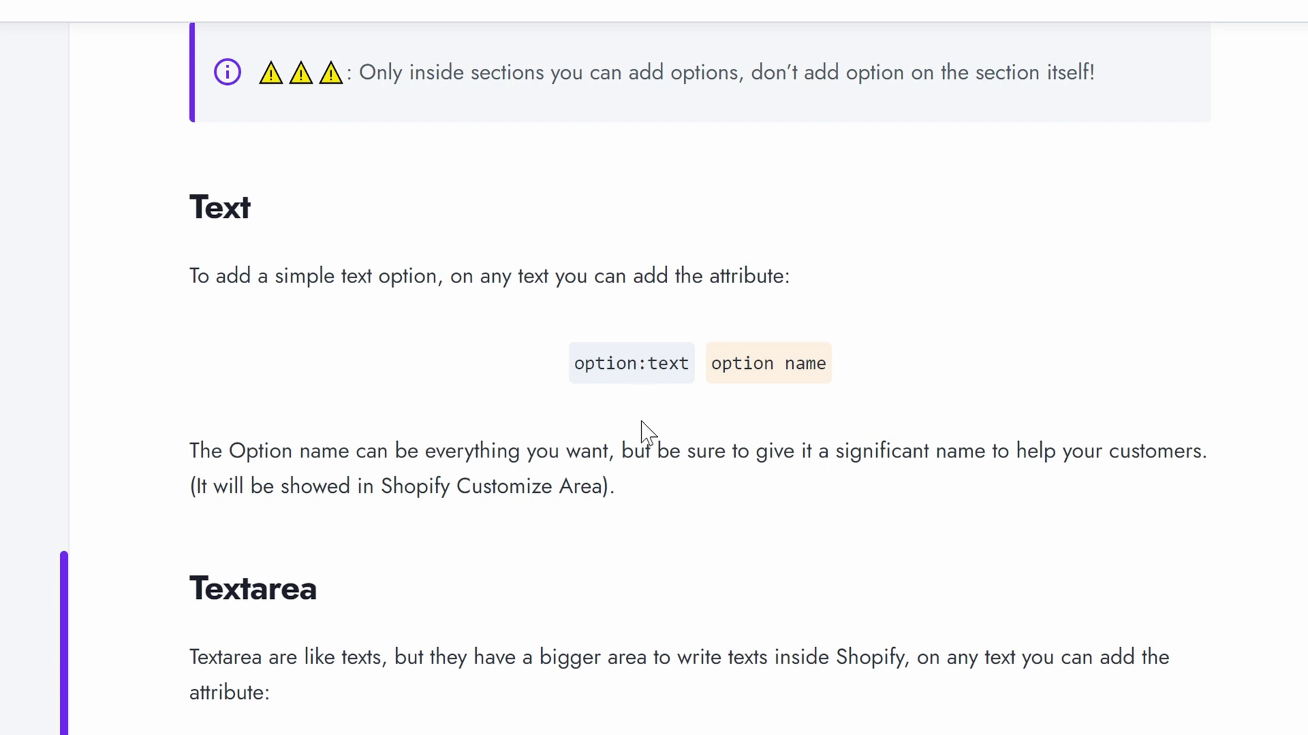
{"action": "left_click", "coordinate": [664, 379]}
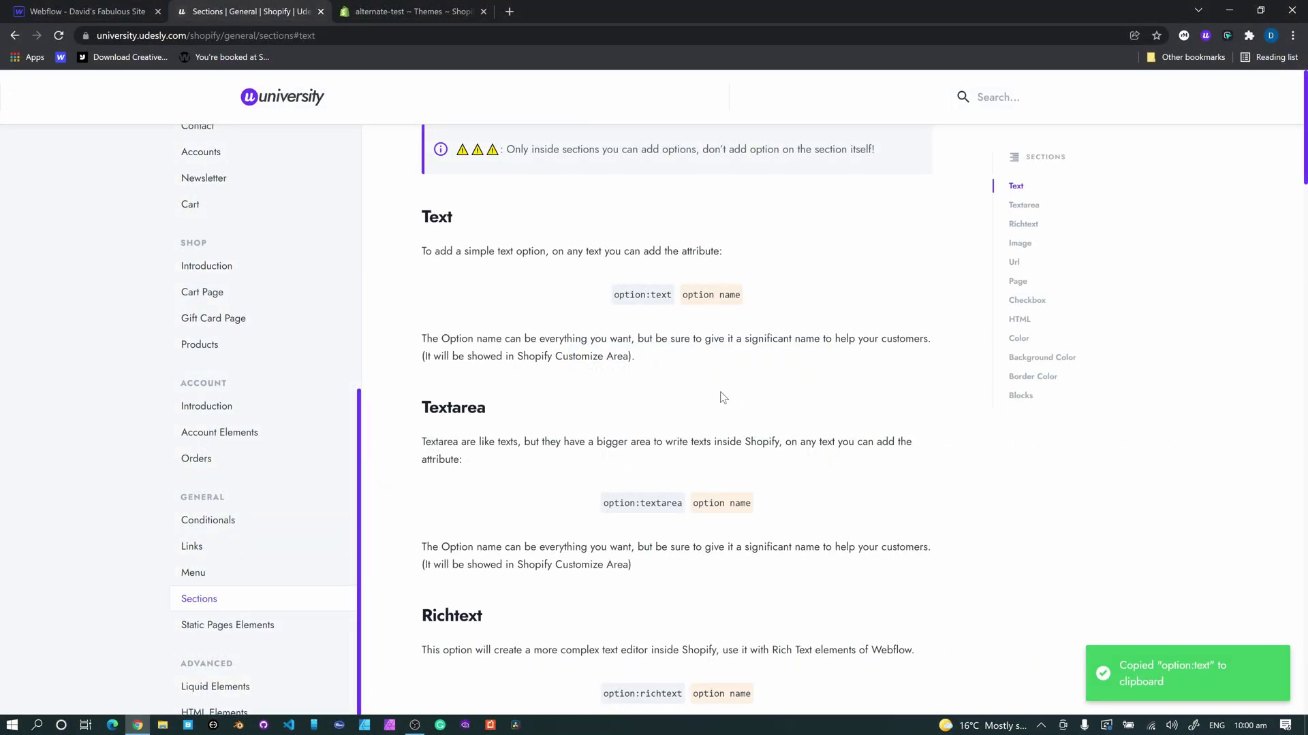
{"action": "left_click", "coordinate": [93, 11]}
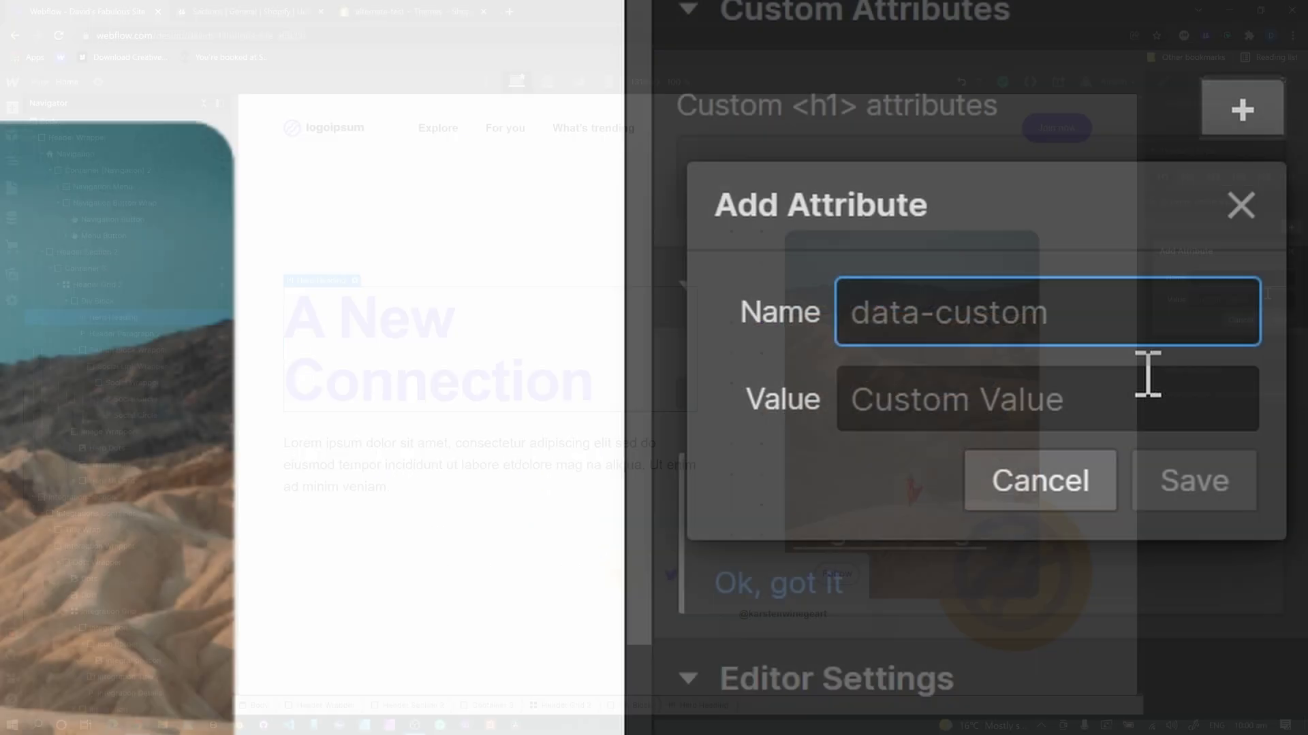
Paste option:text as the hero heading's attribute name, ready for its value.
{"action": "type", "text": "option:text"}
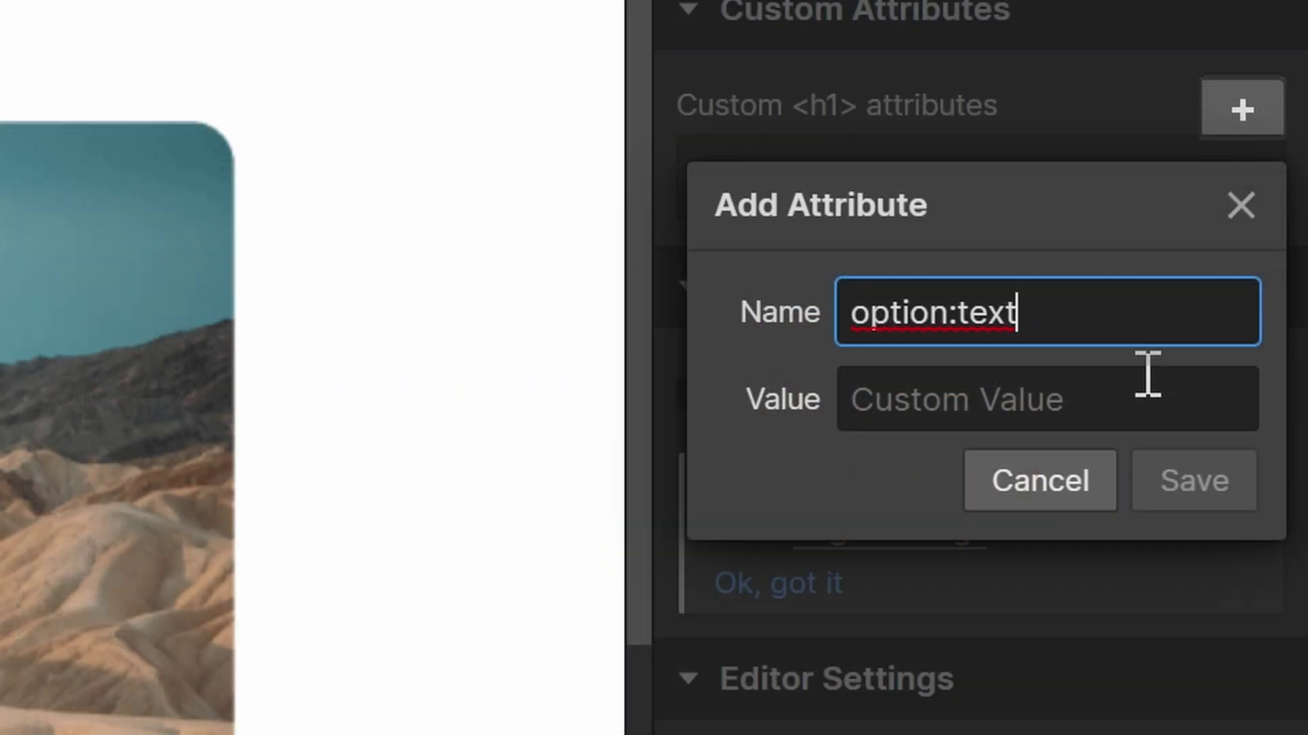
{"action": "left_click", "coordinate": [1235, 306]}
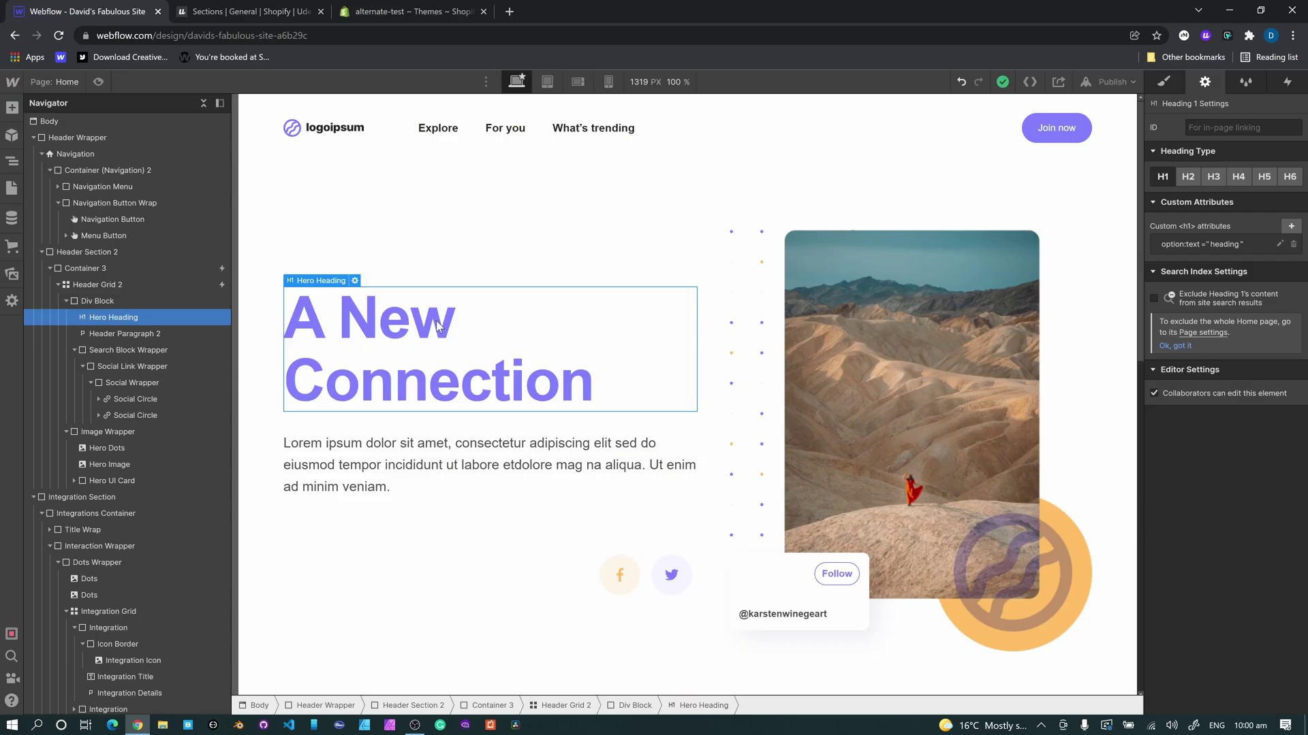
Give the accidentally duplicated hero heading the option:text value heading-2.
{"action": "key", "text": "ctrl+v"}
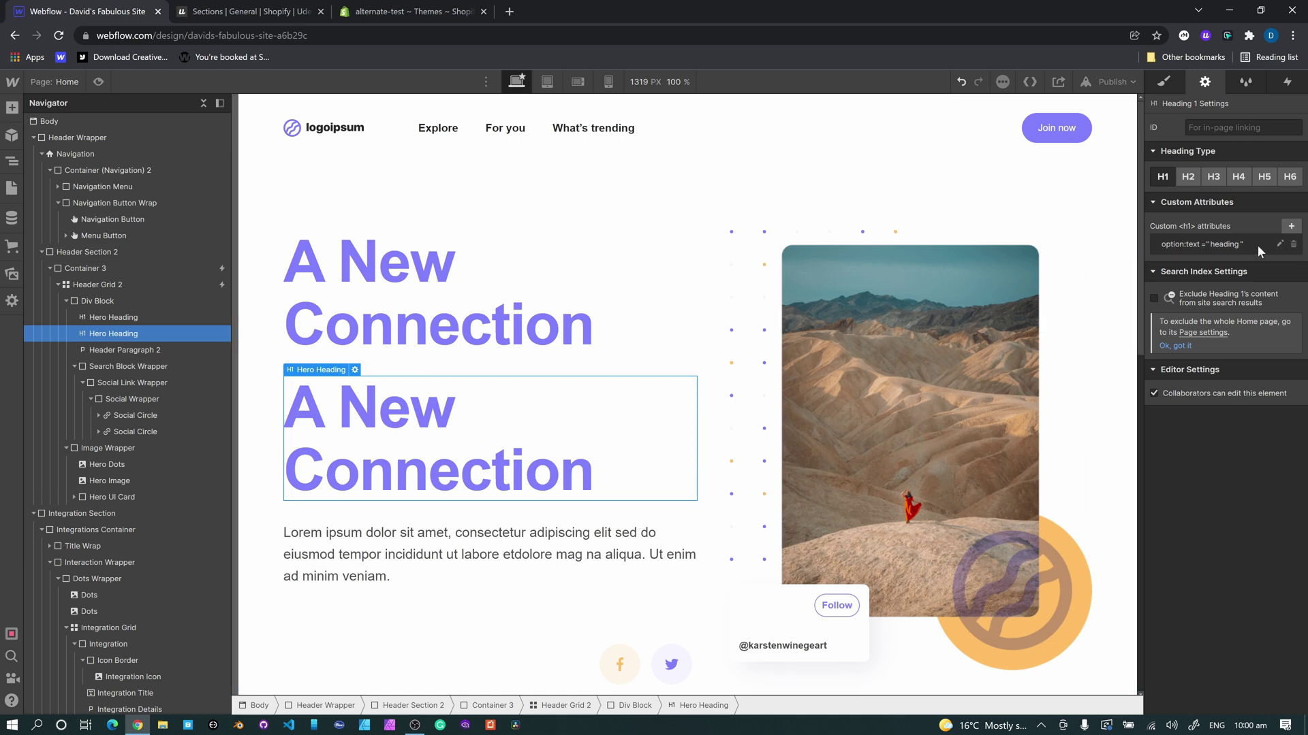
{"action": "left_click", "coordinate": [1279, 244]}
{"action": "left_click", "coordinate": [1150, 393]}
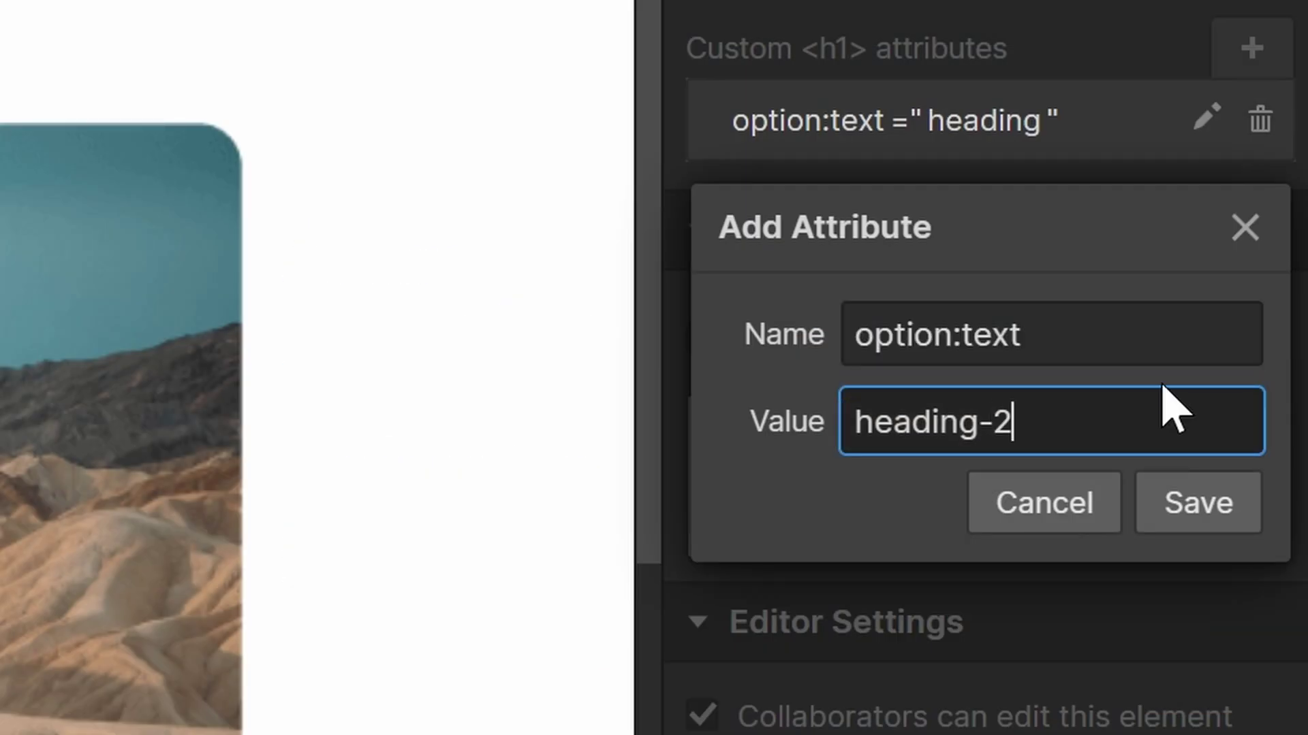
{"action": "key", "text": "Return"}
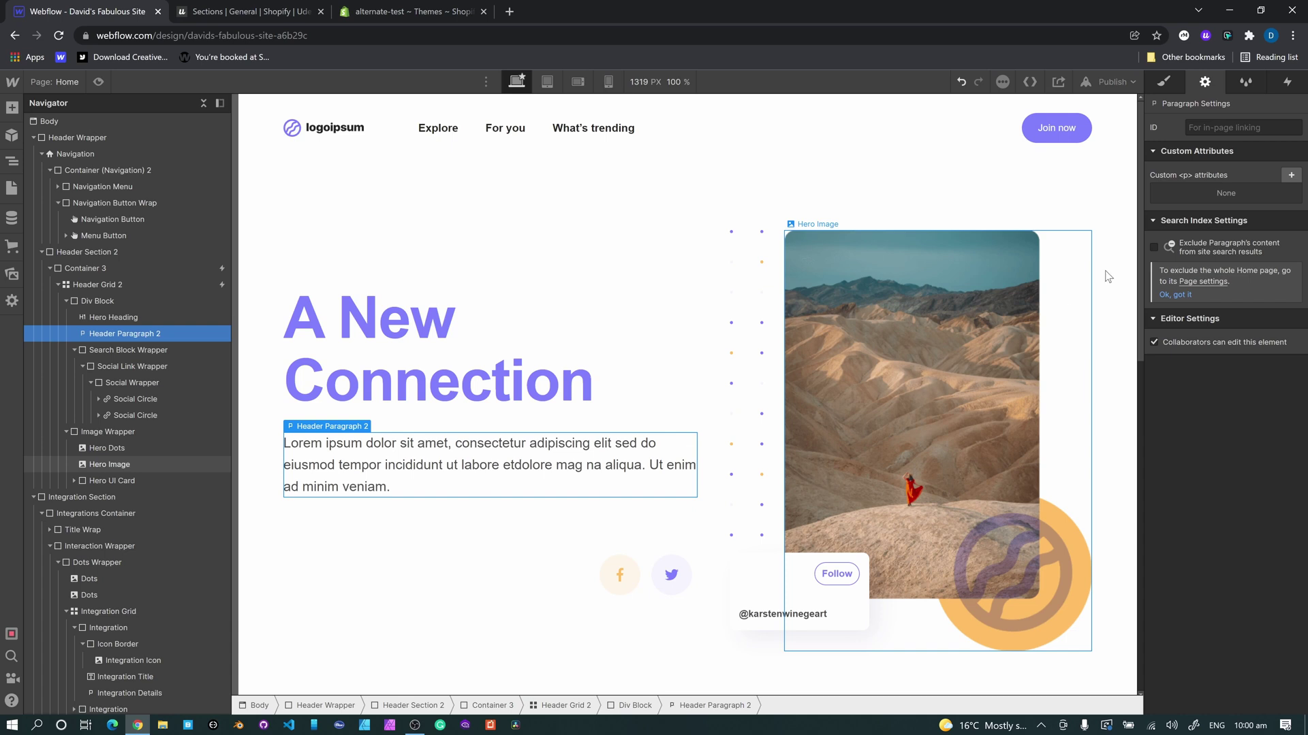
Add an option:textarea attribute with value paragraph to the hero paragraph.
{"action": "left_click", "coordinate": [263, 12]}
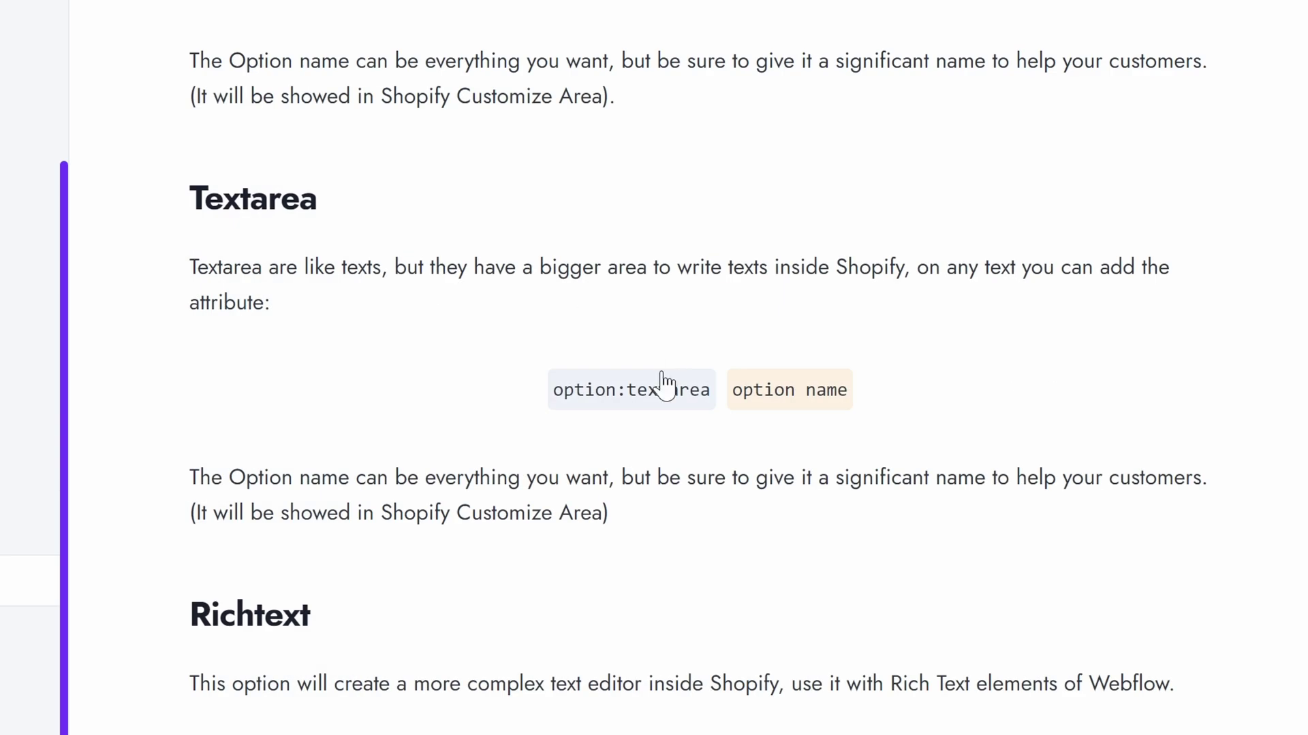
{"action": "left_click", "coordinate": [88, 11]}
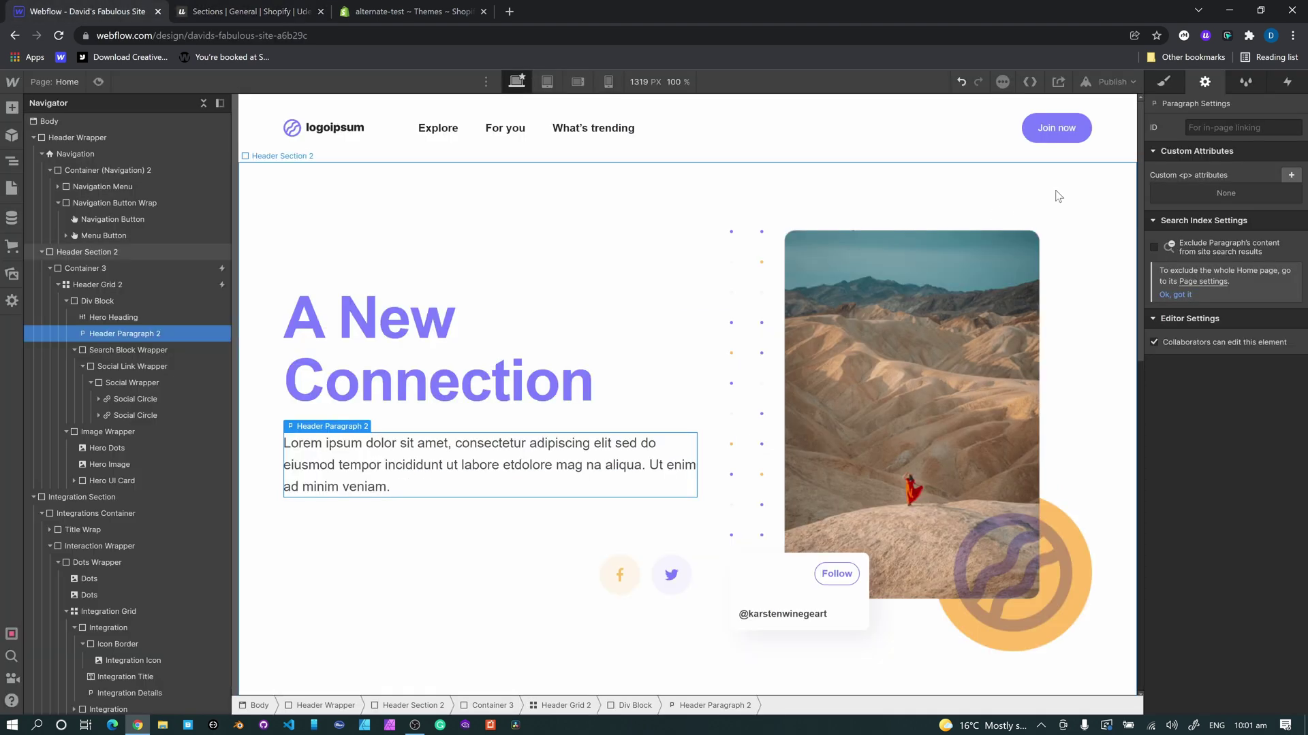
{"action": "left_click", "coordinate": [1291, 175]}
{"action": "type", "text": "option:textarea"}
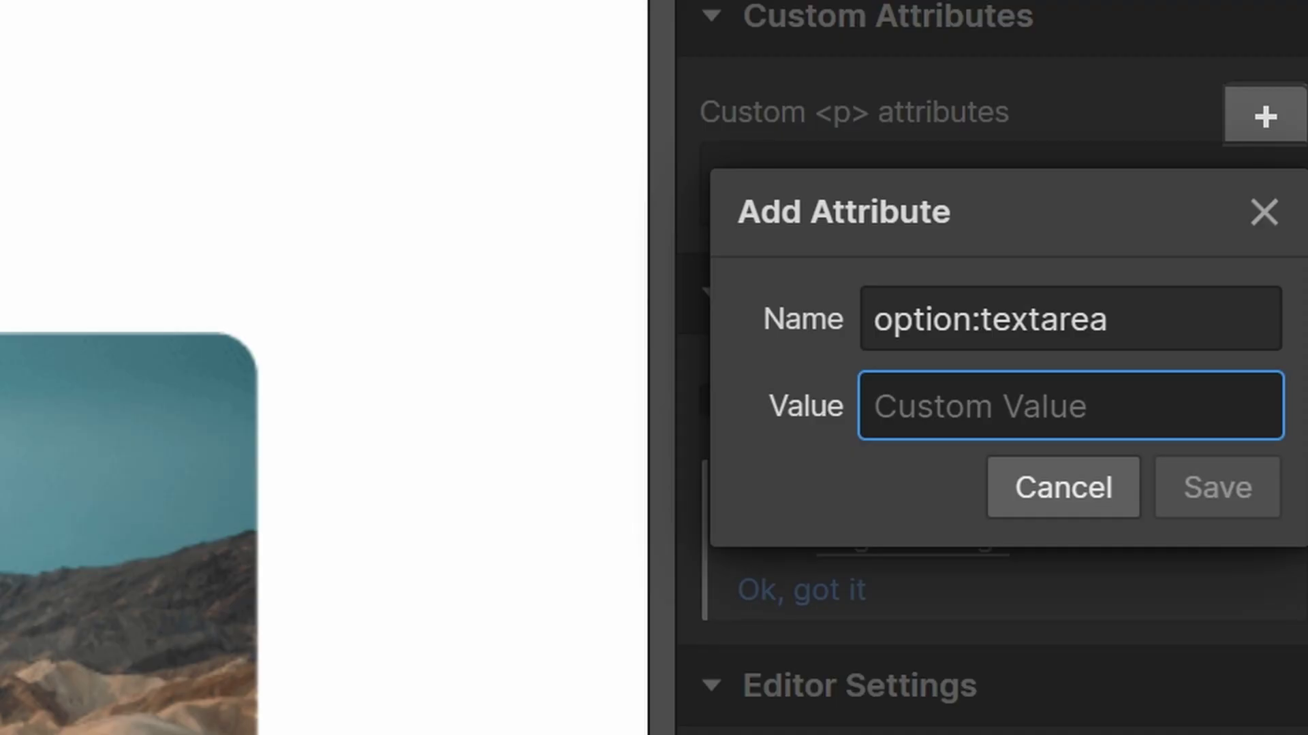
{"action": "type", "text": "para"}
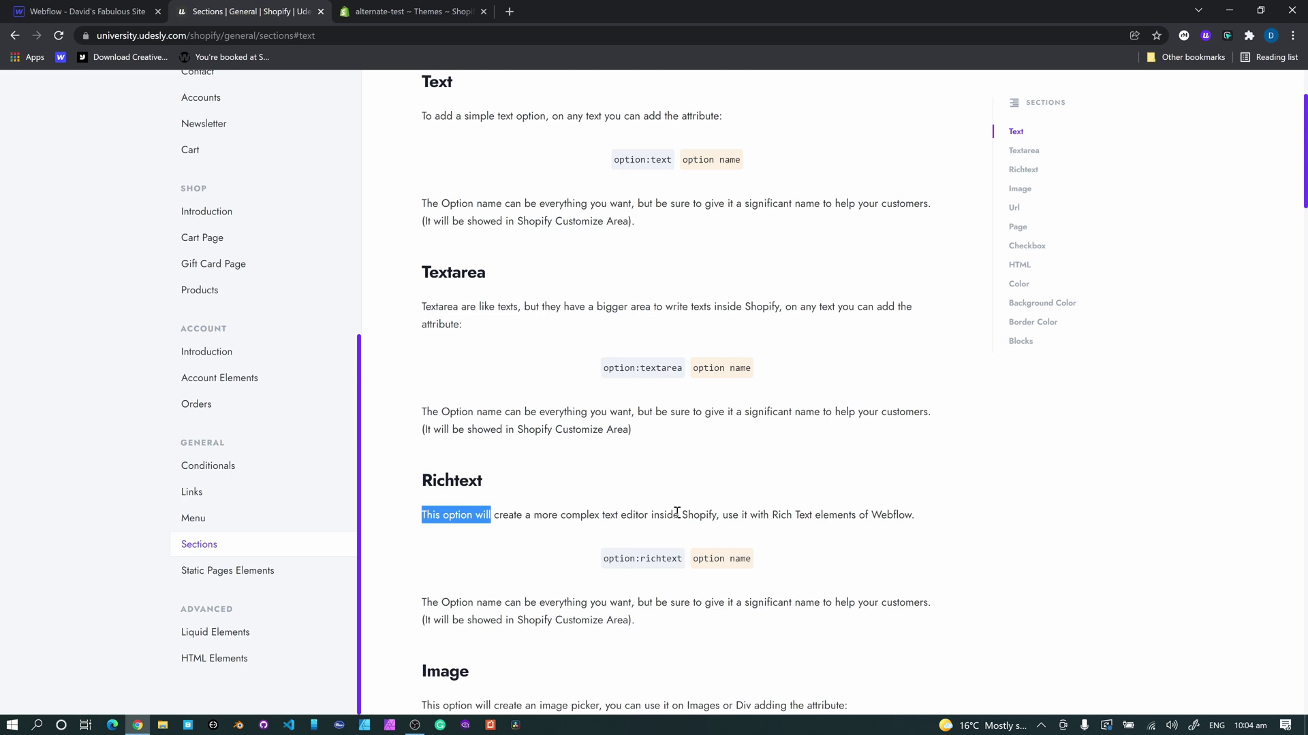
Copy option:richtext from the Udesly Richtext docs and go back to Webflow.
{"action": "left_click", "coordinate": [642, 559]}
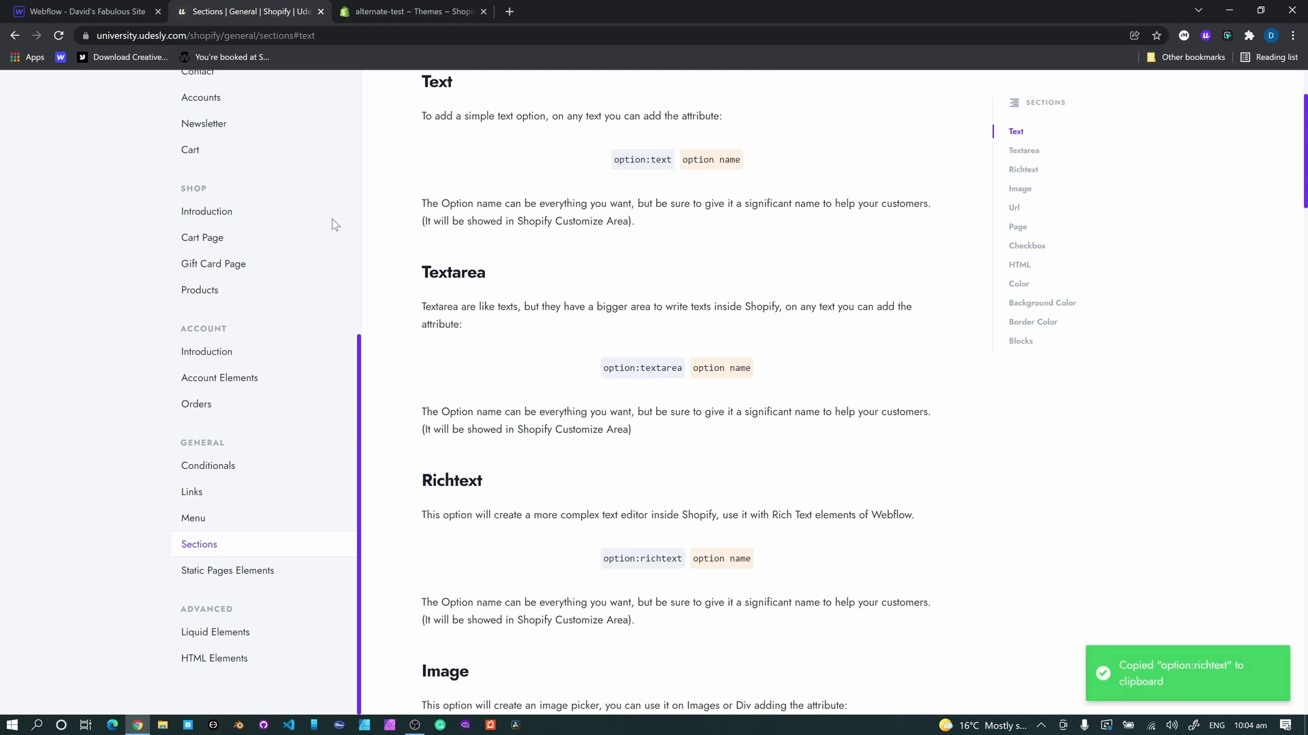
{"action": "left_click", "coordinate": [104, 7]}
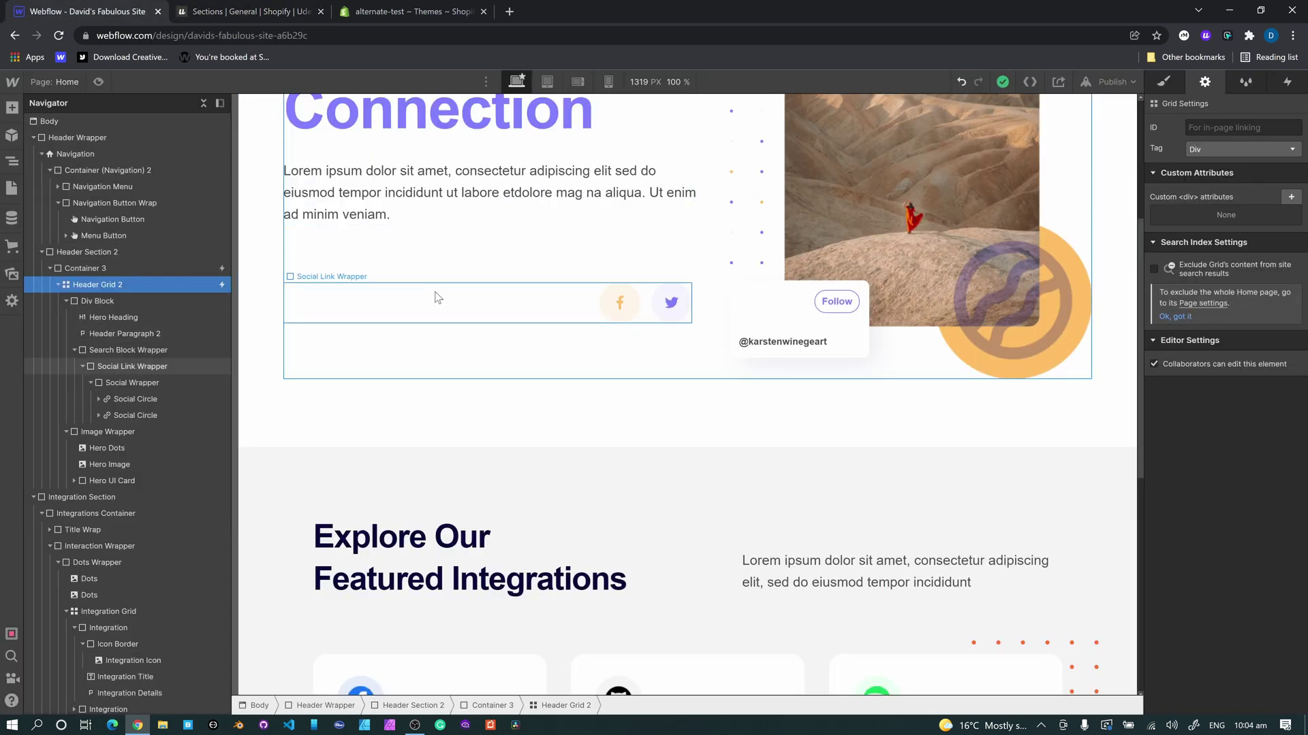
Insert a Rich Text Block into the hero using the Ctrl+K element search.
{"action": "key", "text": "ctrl+k"}
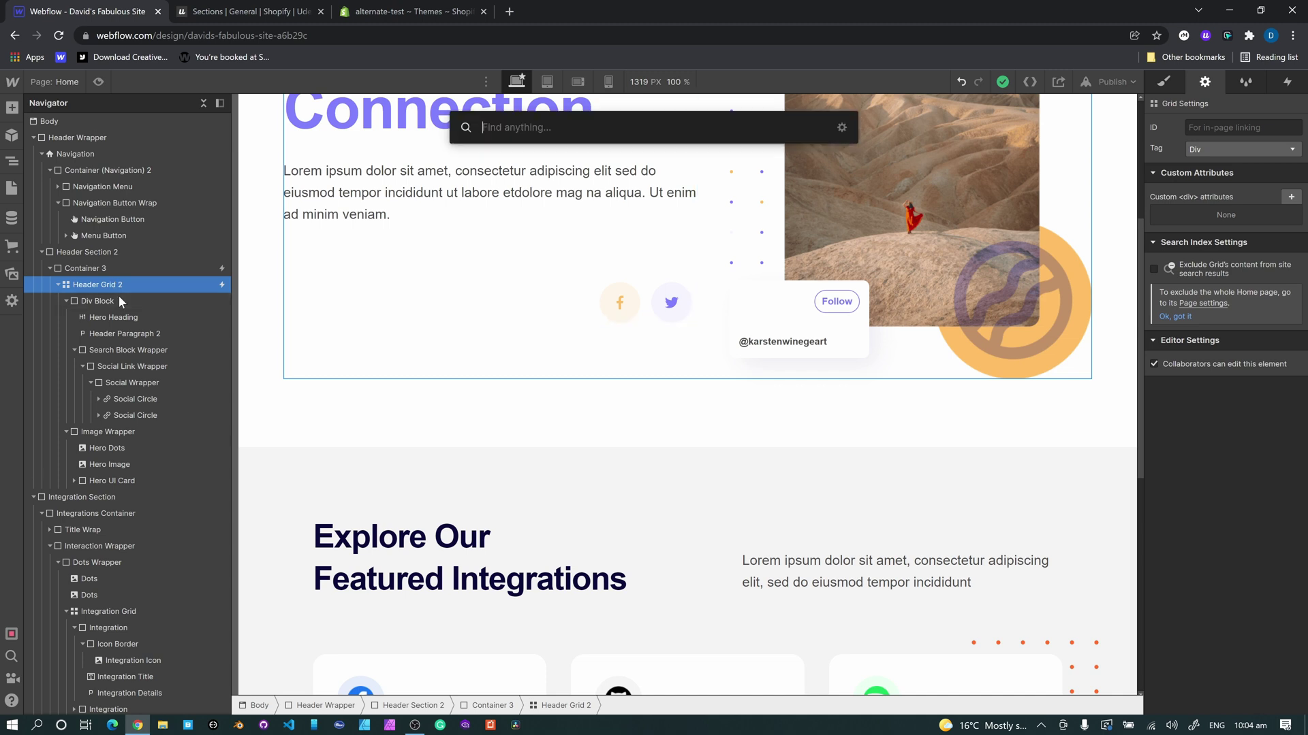
{"action": "type", "text": "ri"}
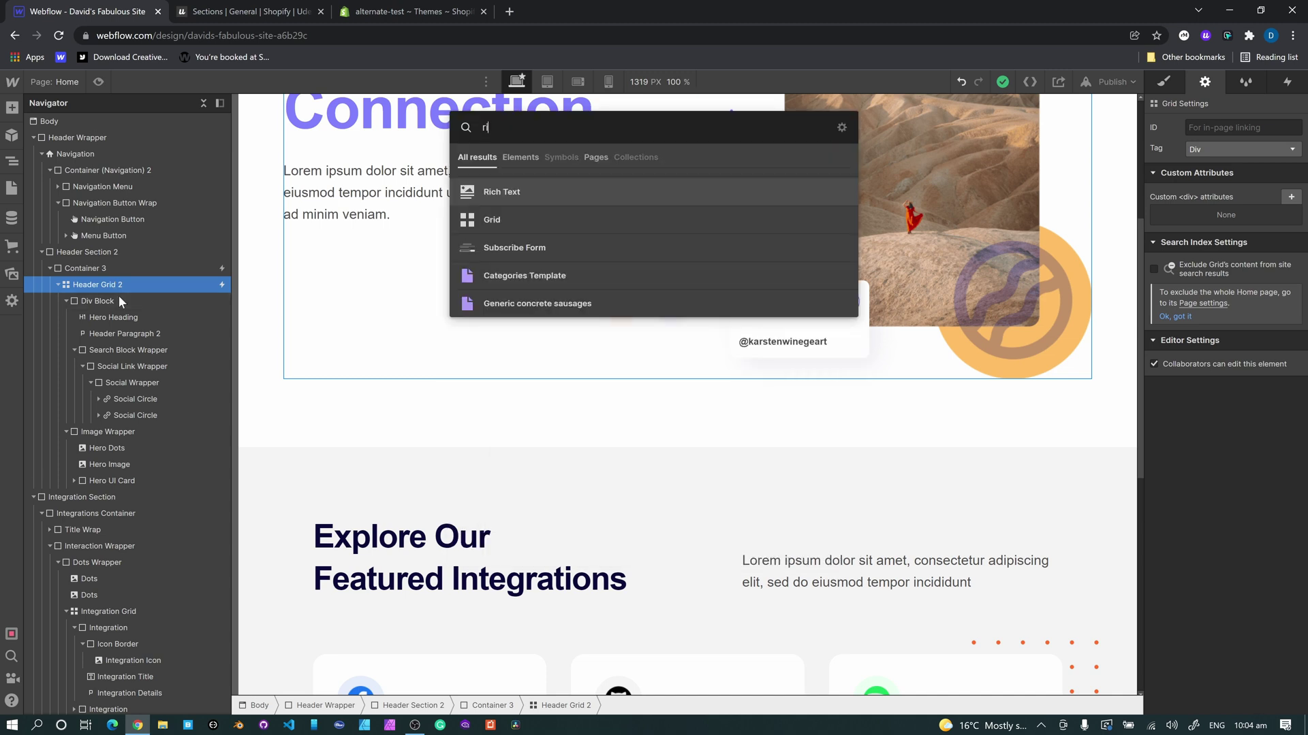
{"action": "key", "text": "Return"}
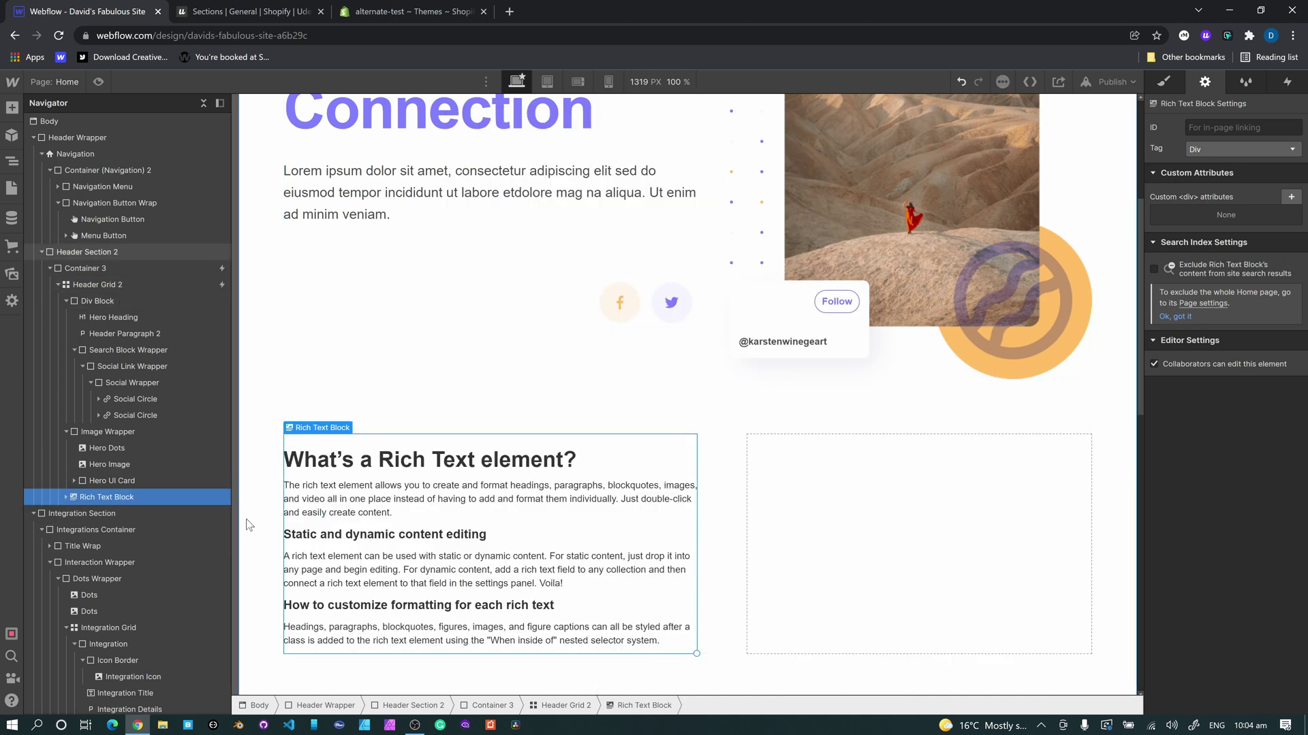
Give the Rich Text Block the custom attribute option:richtext = rich-paragraph.
{"action": "left_click", "coordinate": [1287, 196]}
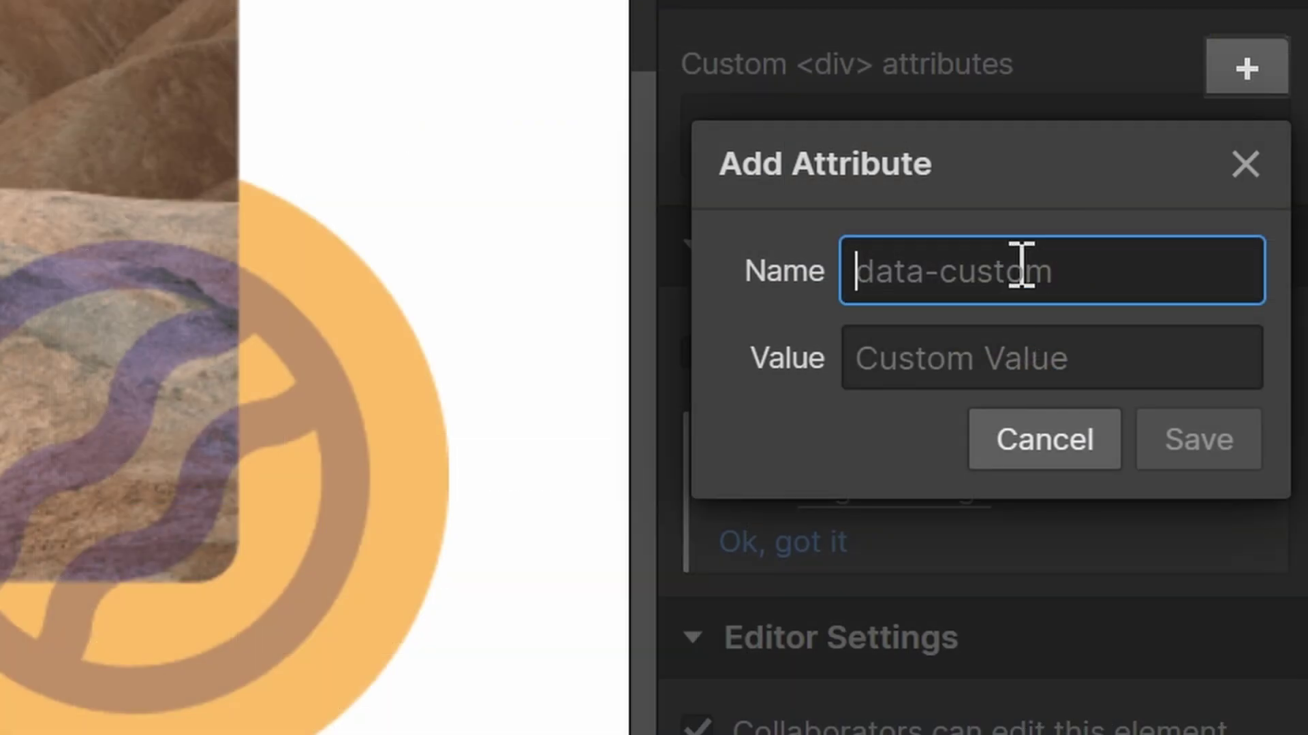
{"action": "type", "text": "option:richtext"}
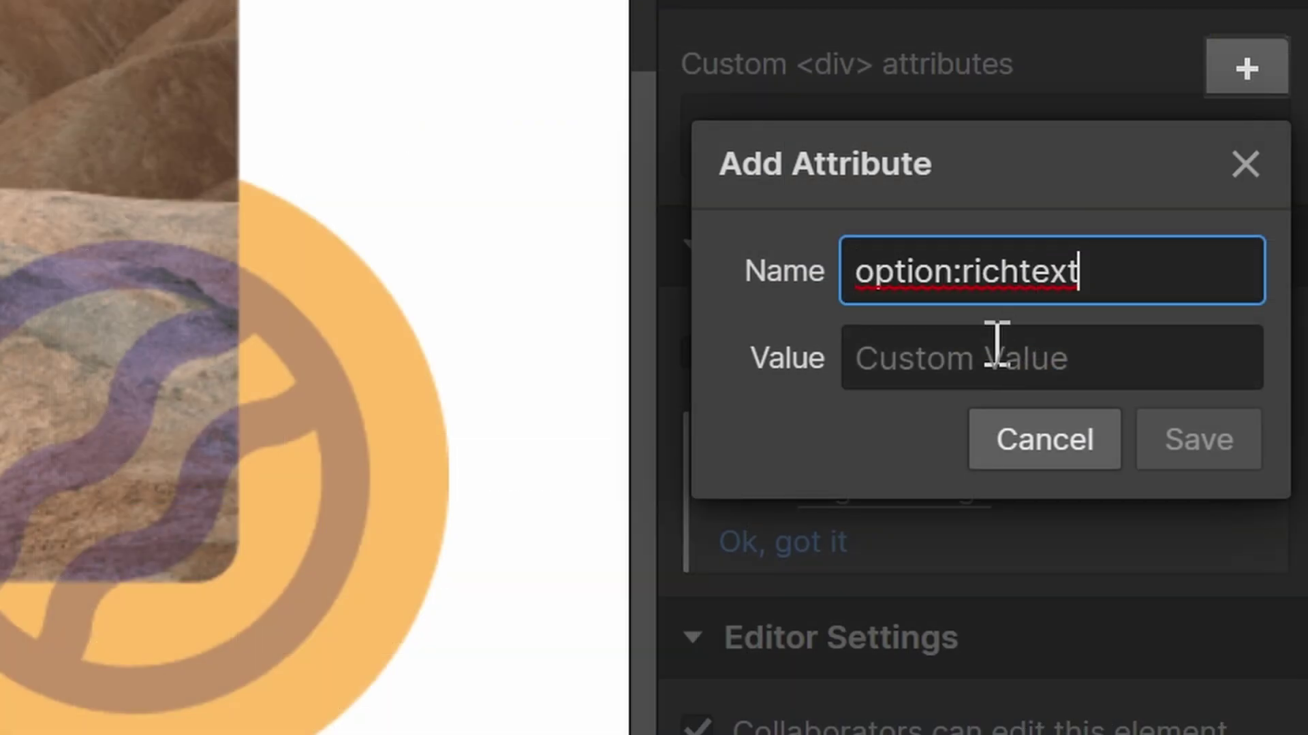
{"action": "key", "text": "Tab"}
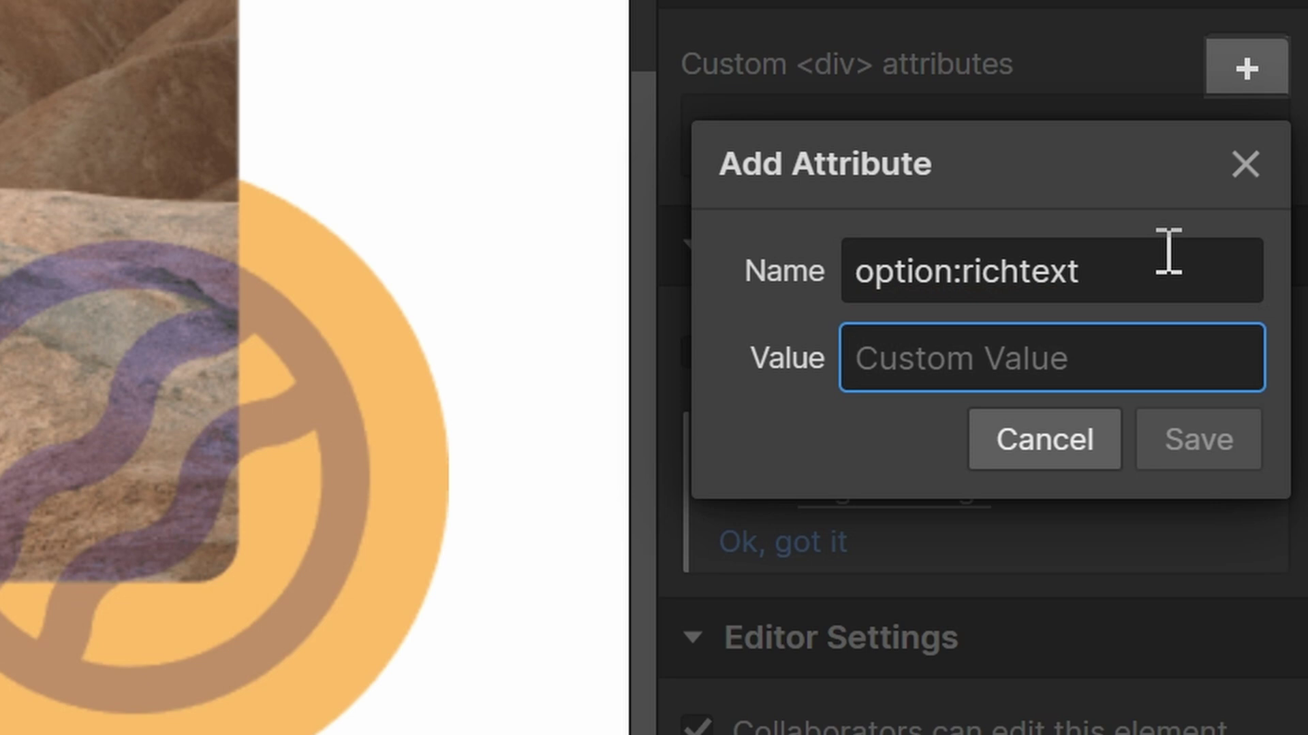
{"action": "type", "text": "rich-paragr"}
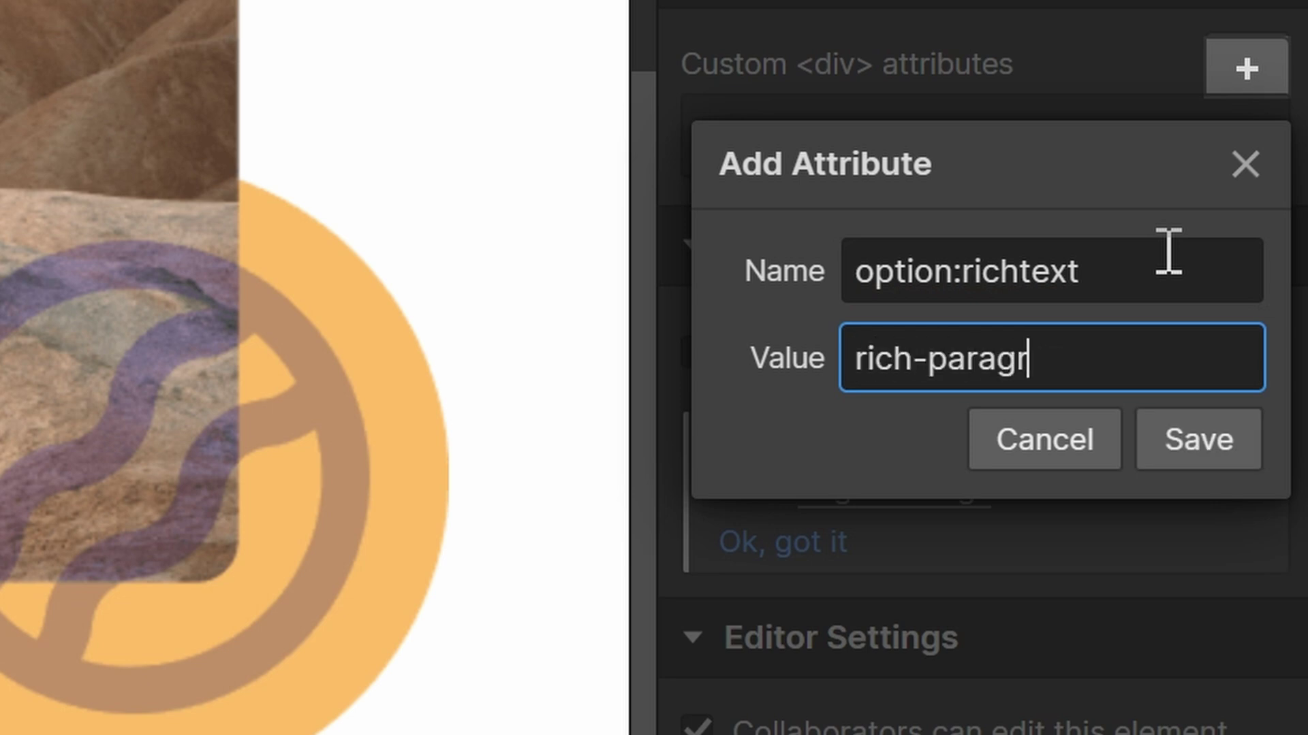
{"action": "type", "text": "aph"}
{"action": "key", "text": "Return"}
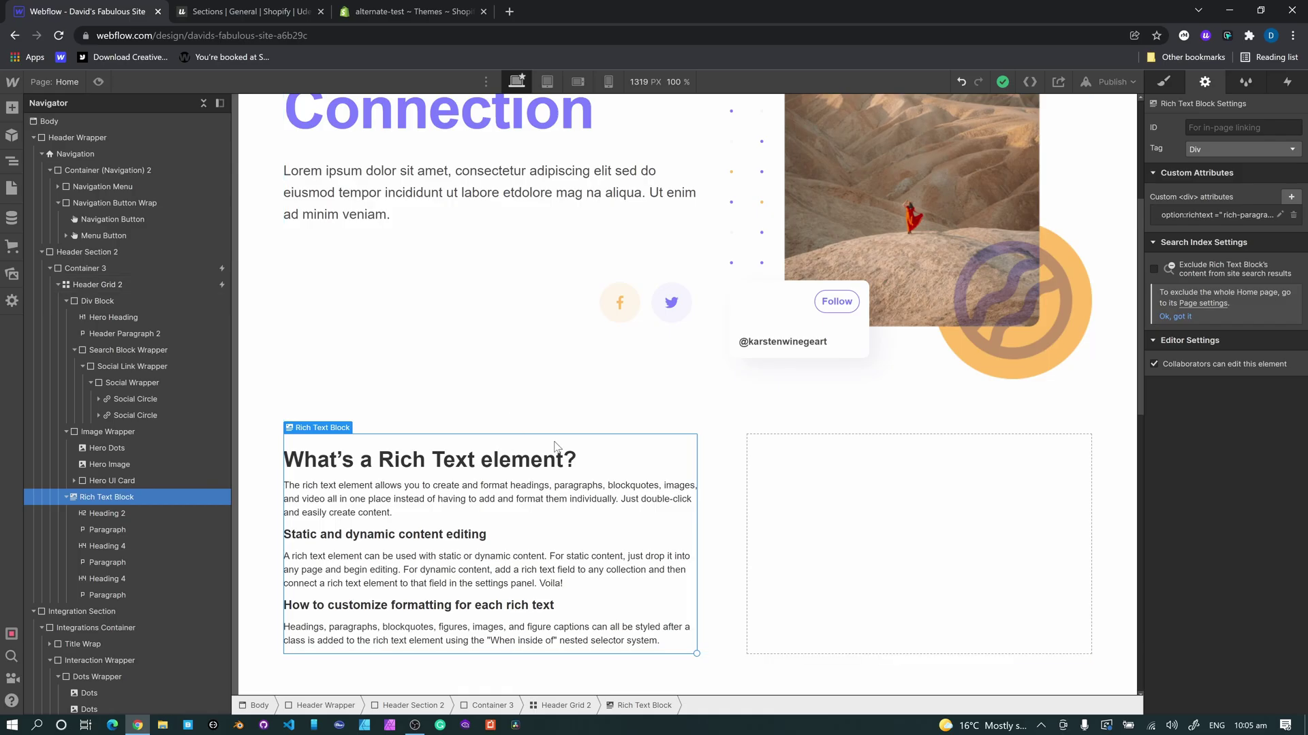
{"action": "scroll", "coordinate": [671, 460], "scroll_direction": "up", "scroll_amount": 5}
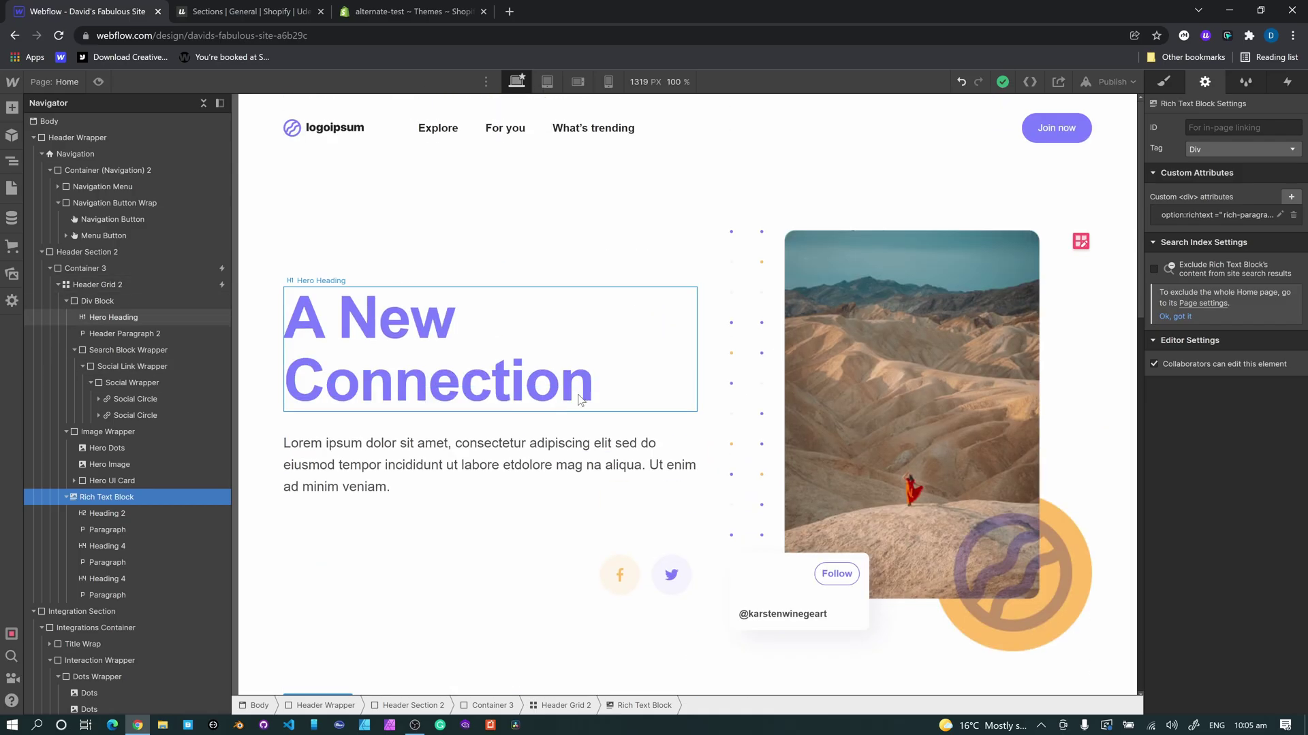
{"action": "scroll", "coordinate": [671, 460], "scroll_direction": "down", "scroll_amount": 4}
{"action": "scroll", "coordinate": [671, 460], "scroll_direction": "down", "scroll_amount": 1}
{"action": "left_click", "coordinate": [619, 339]}
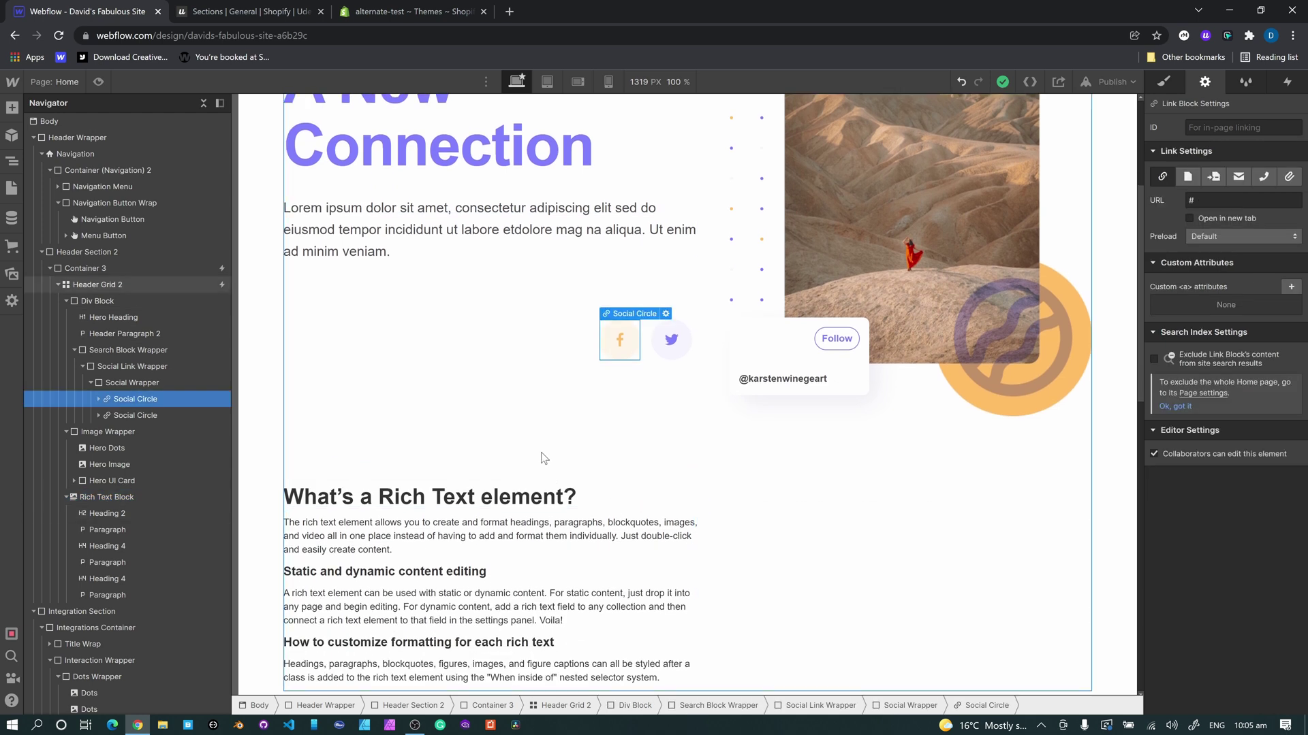
{"action": "left_click", "coordinate": [622, 341]}
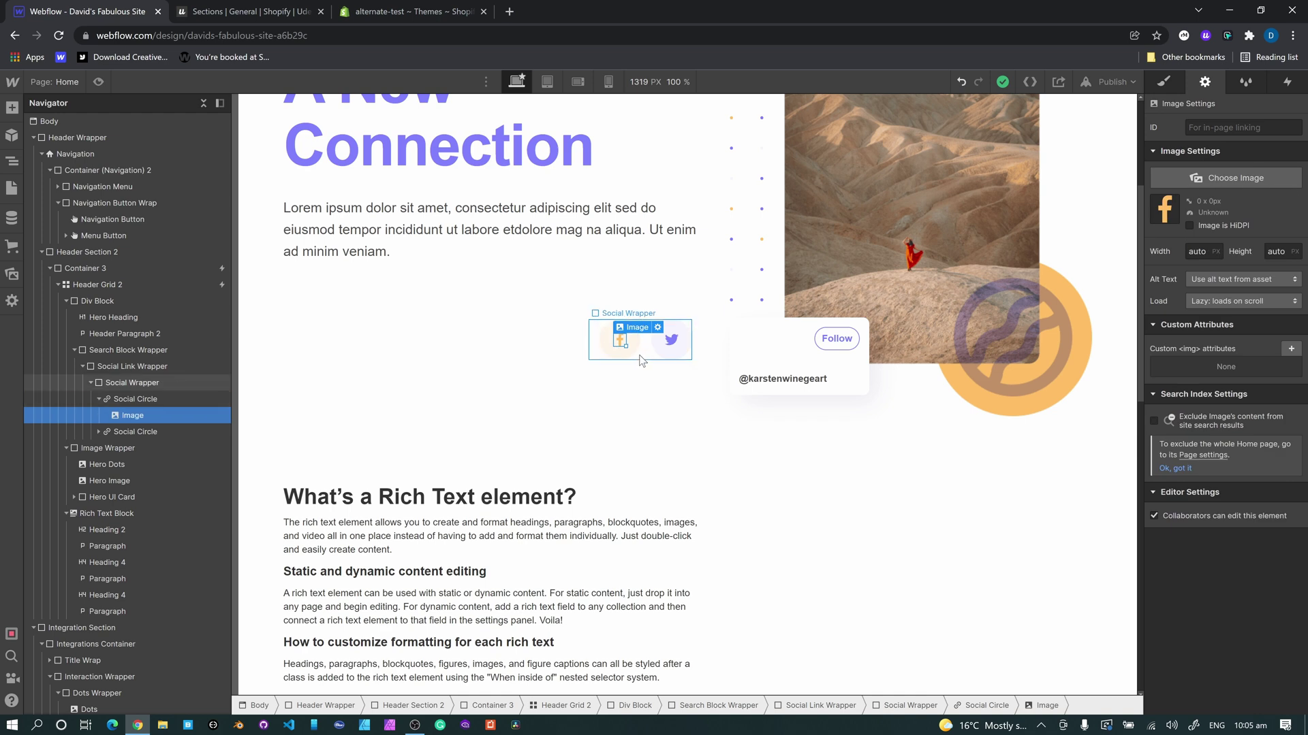
{"action": "left_click", "coordinate": [635, 359]}
{"action": "left_click", "coordinate": [633, 355]}
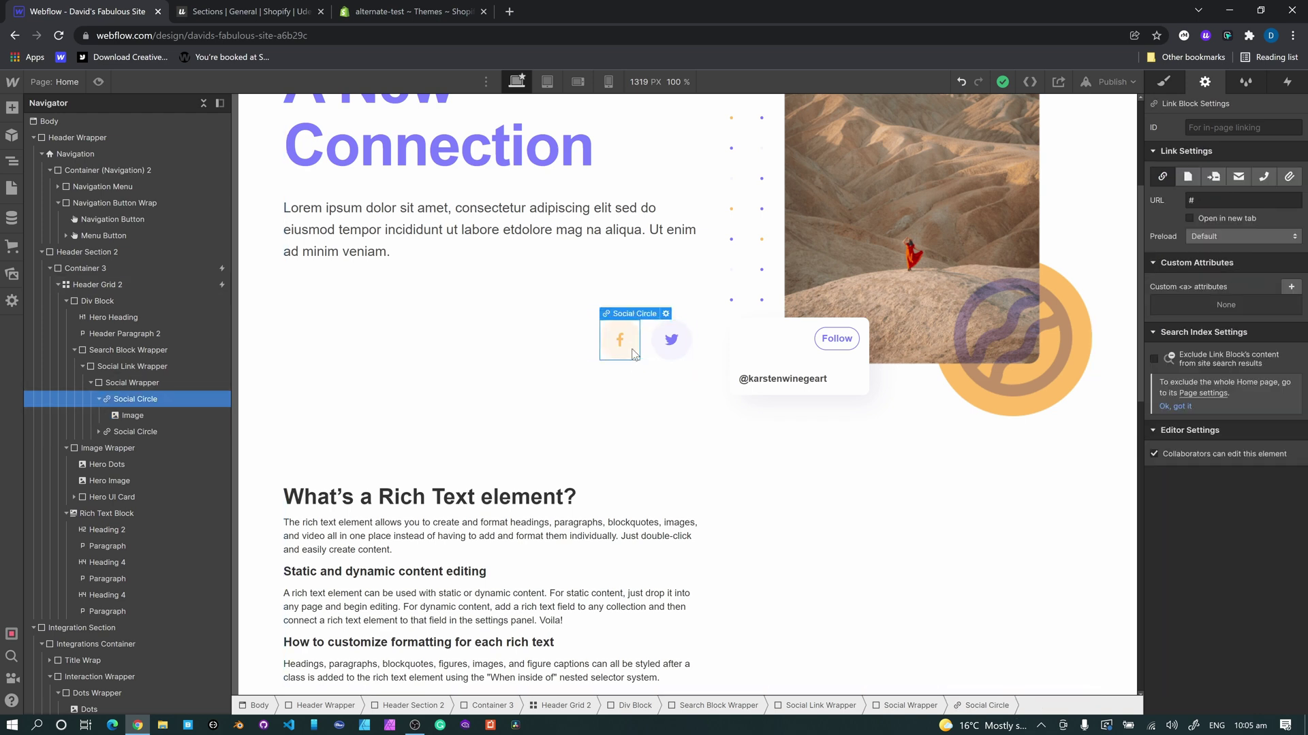
{"action": "left_click", "coordinate": [370, 6]}
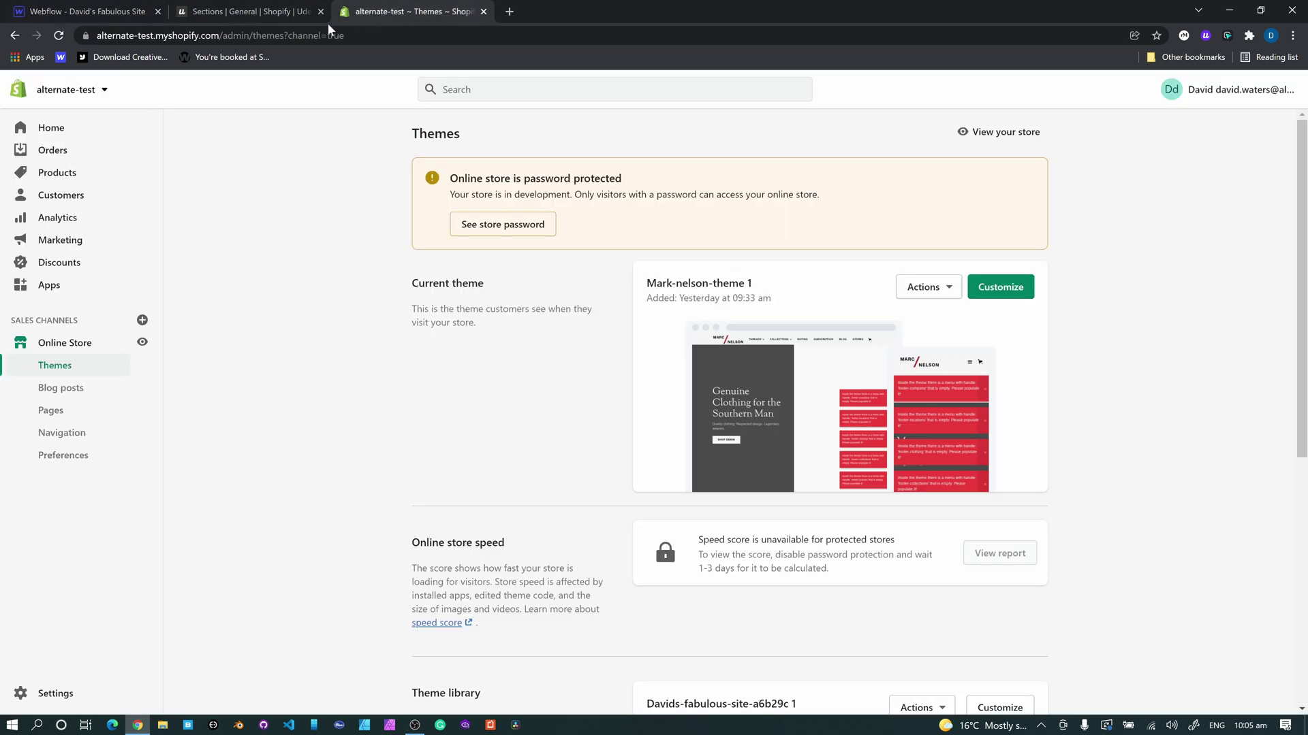
{"action": "left_click", "coordinate": [264, 12]}
{"action": "left_click", "coordinate": [1014, 209]}
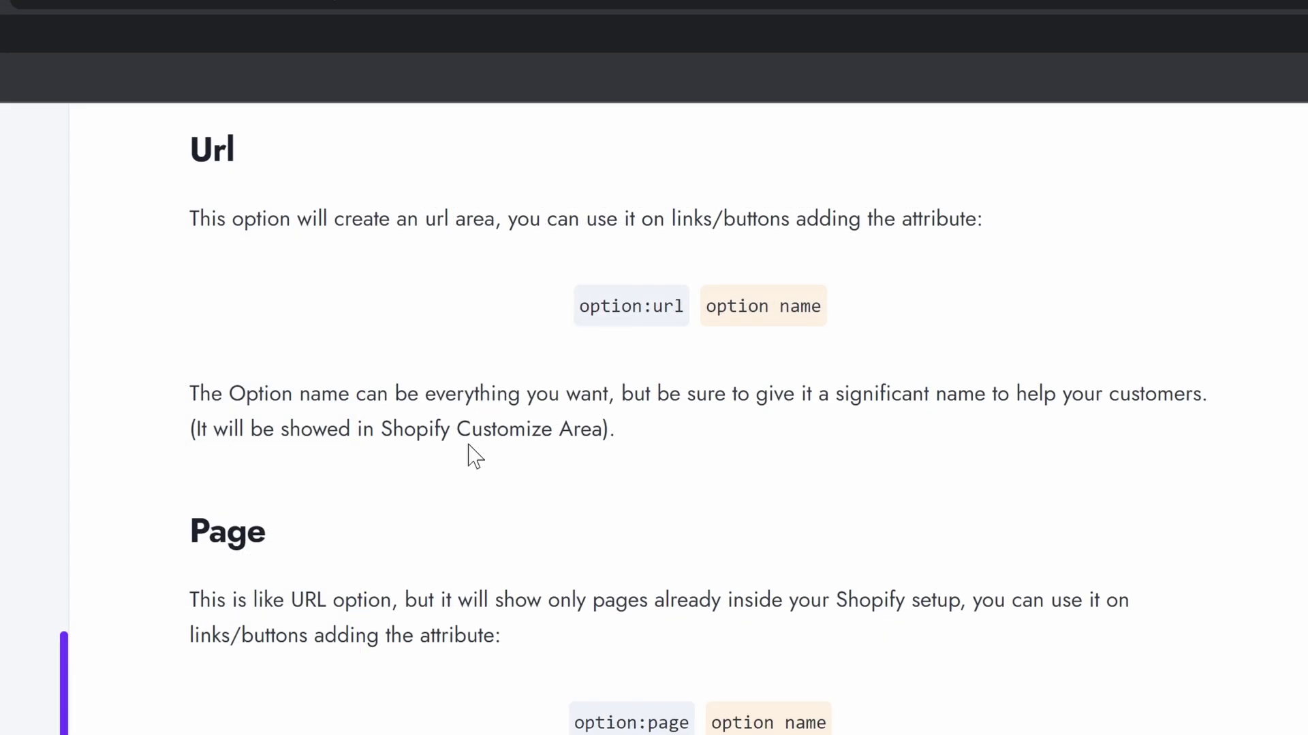
{"action": "left_click", "coordinate": [89, 11]}
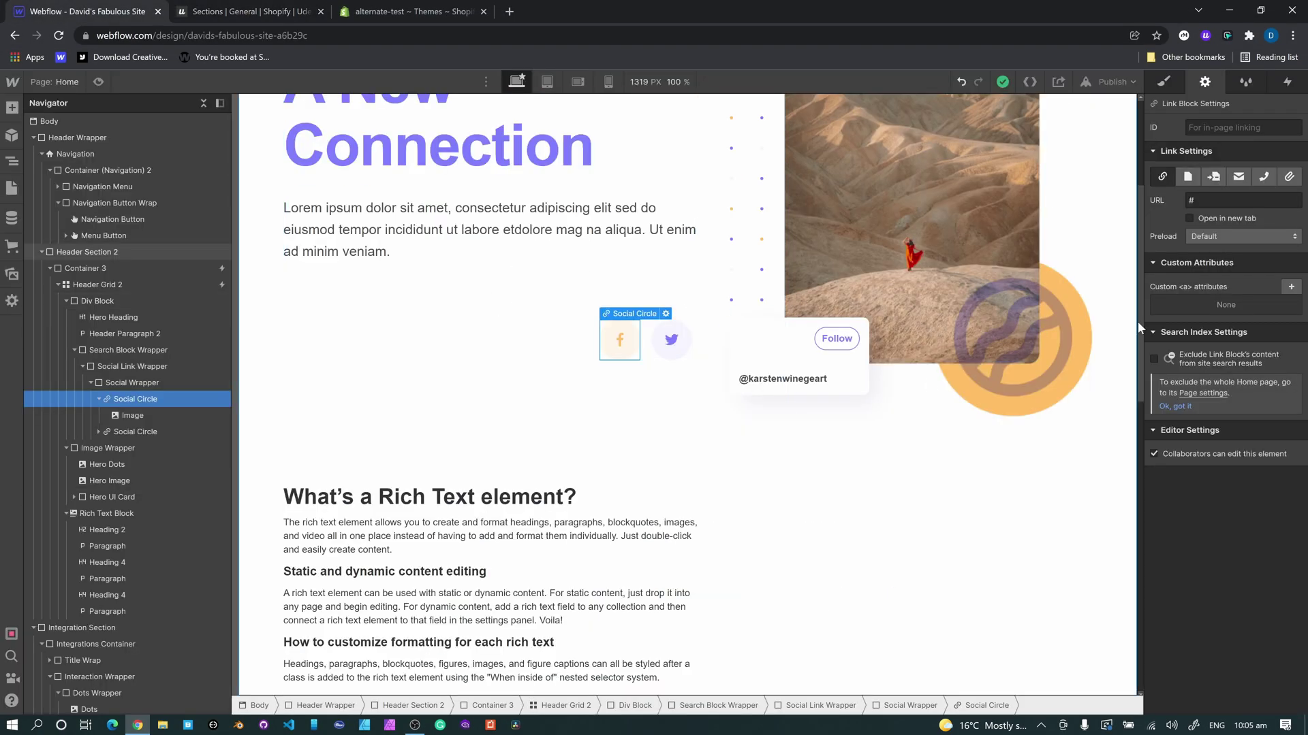
Add the custom attribute option:url = facebook to the Facebook social circle link.
{"action": "left_click", "coordinate": [1291, 287]}
{"action": "type", "text": "option:url"}
{"action": "key", "text": "Tab"}
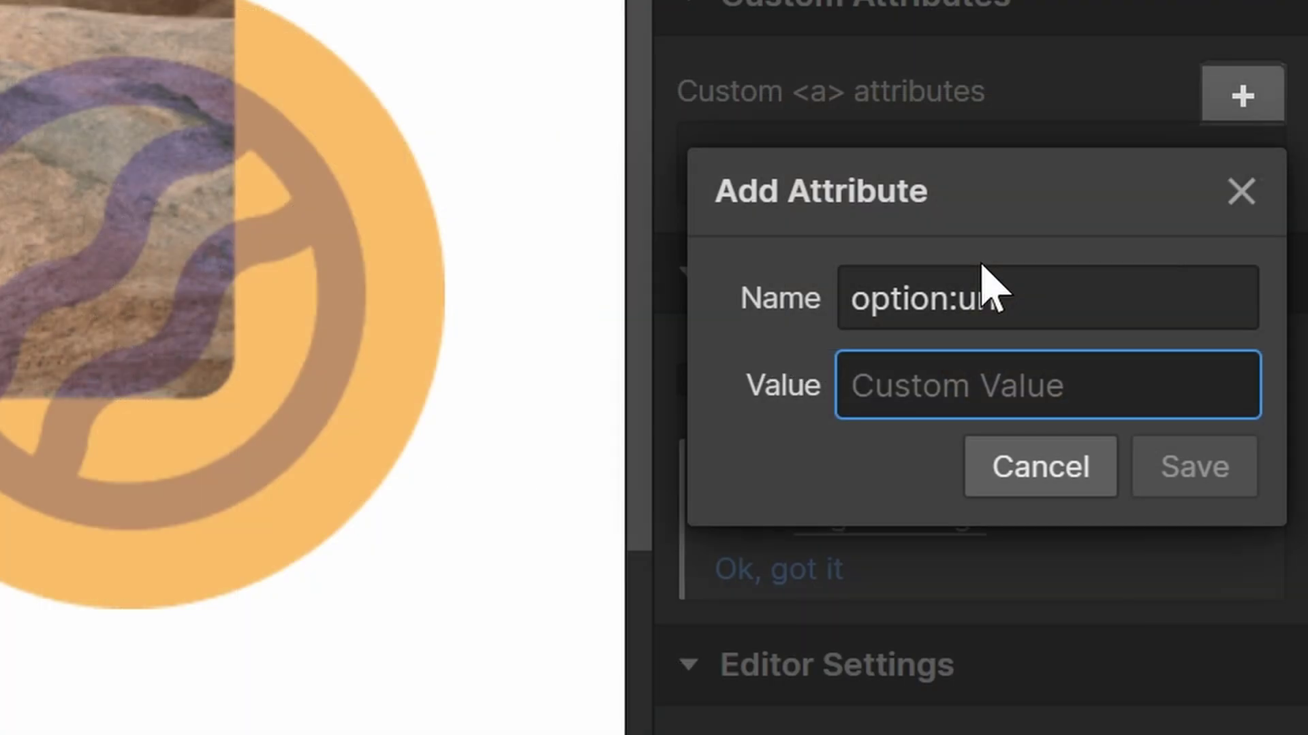
{"action": "type", "text": "facebook"}
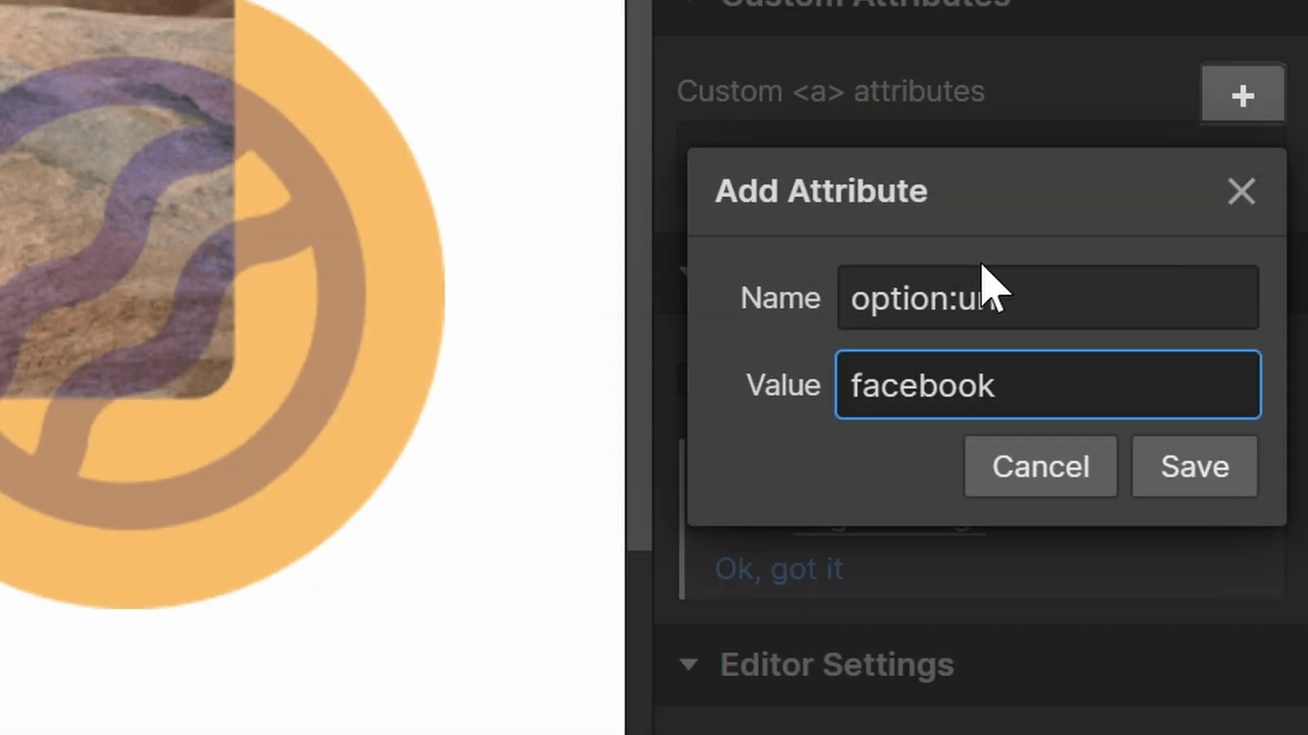
{"action": "key", "text": "Return"}
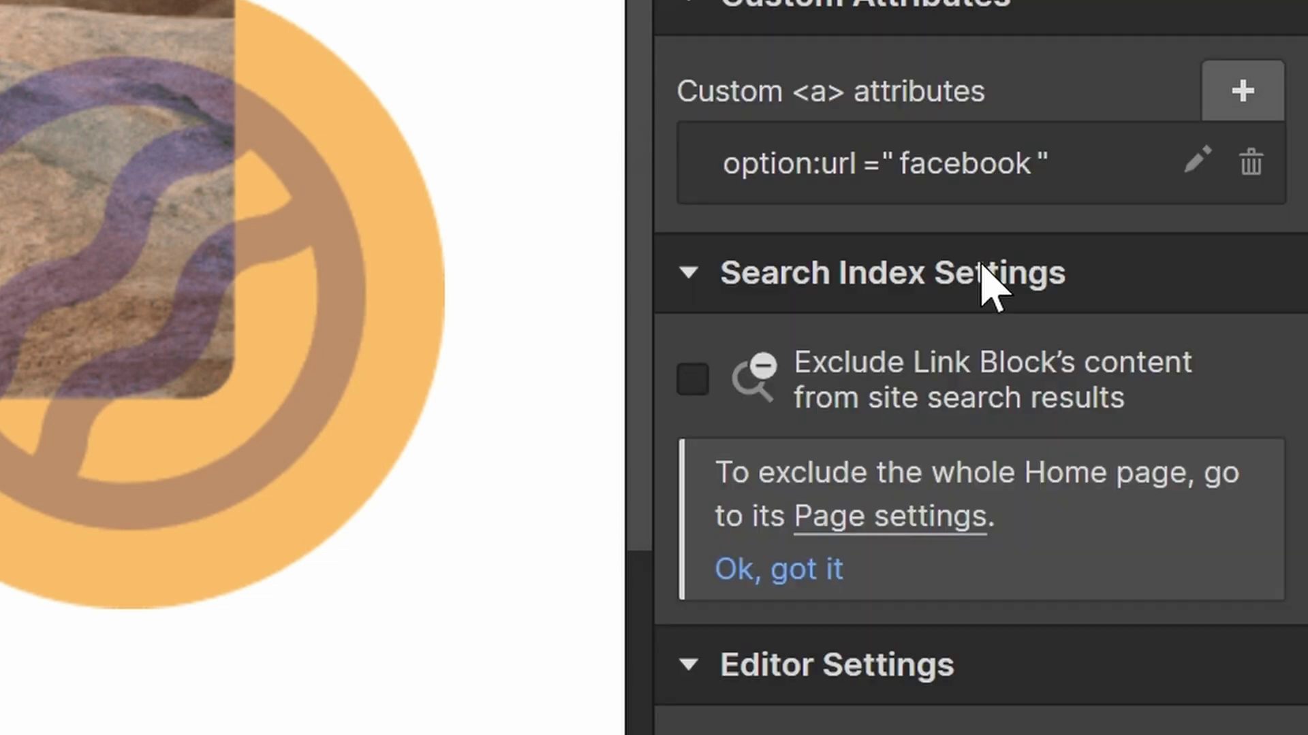
Add the custom attribute option:url = twitter to the Twitter social circle link.
{"action": "left_click", "coordinate": [671, 338]}
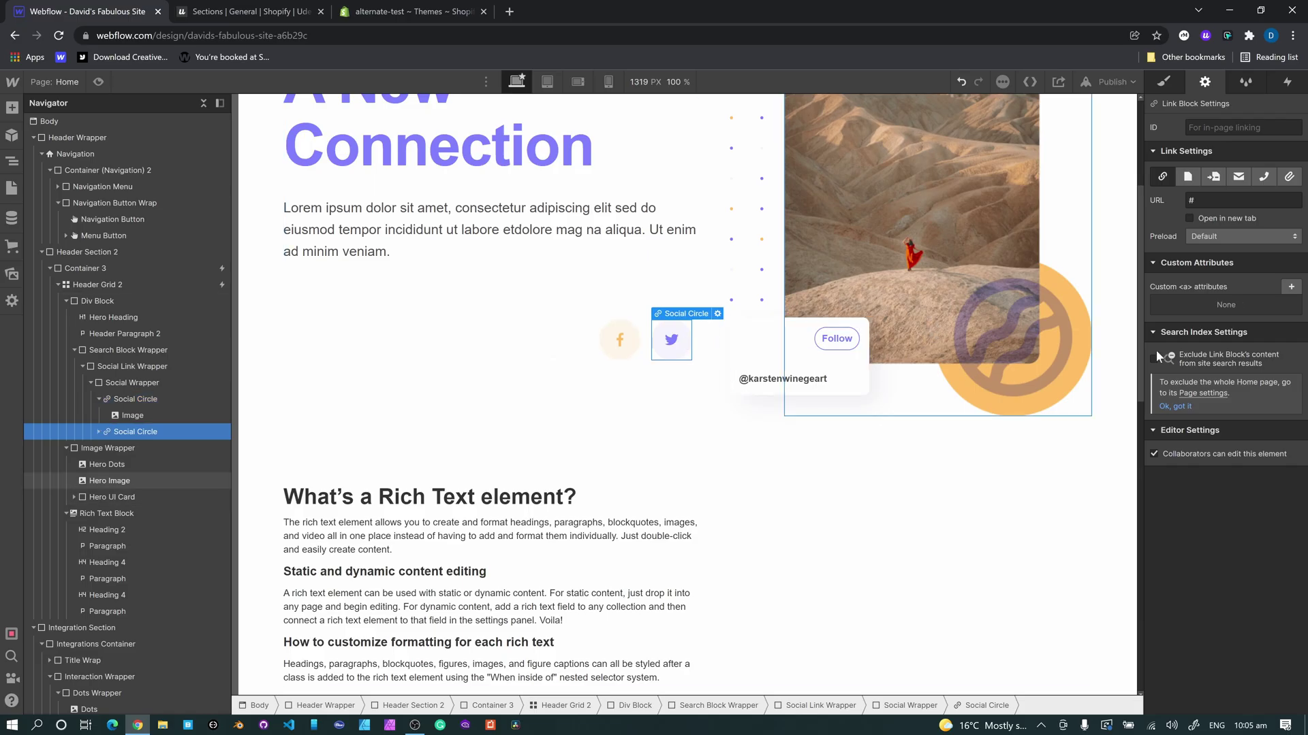
{"action": "left_click", "coordinate": [1289, 287]}
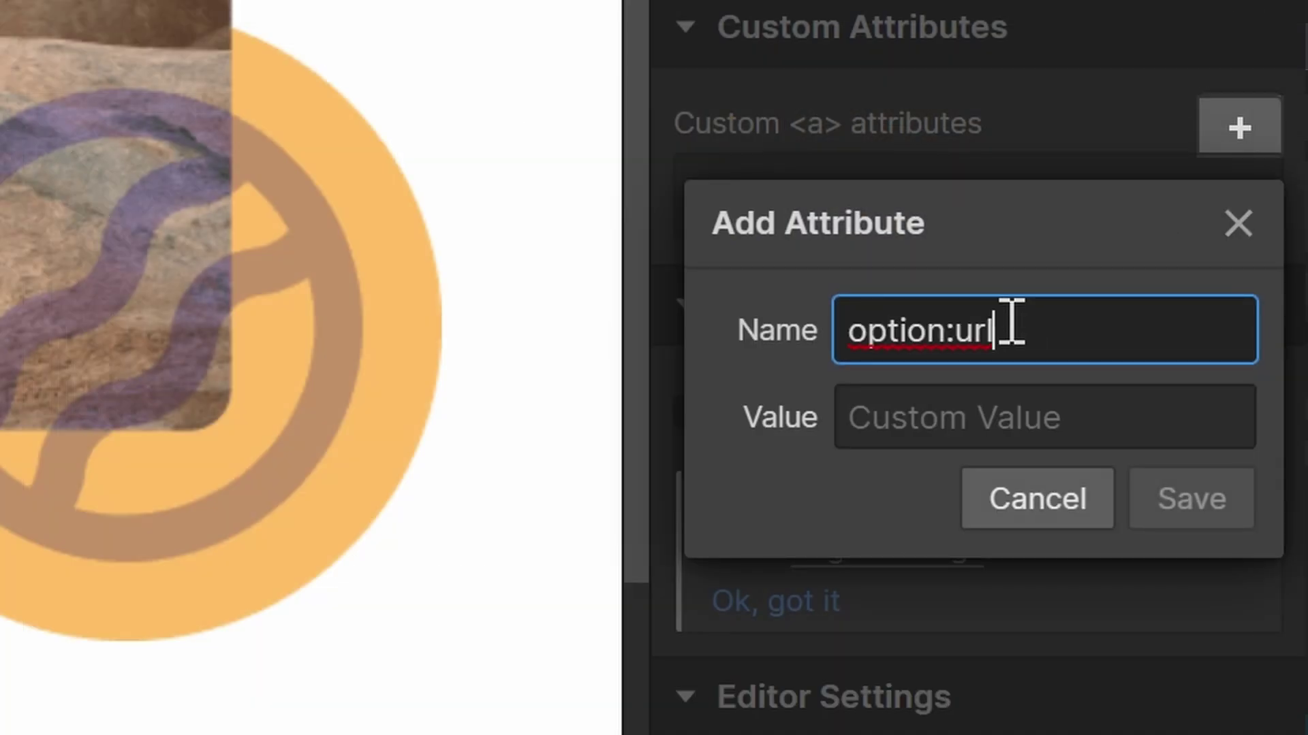
{"action": "key", "text": "Tab"}
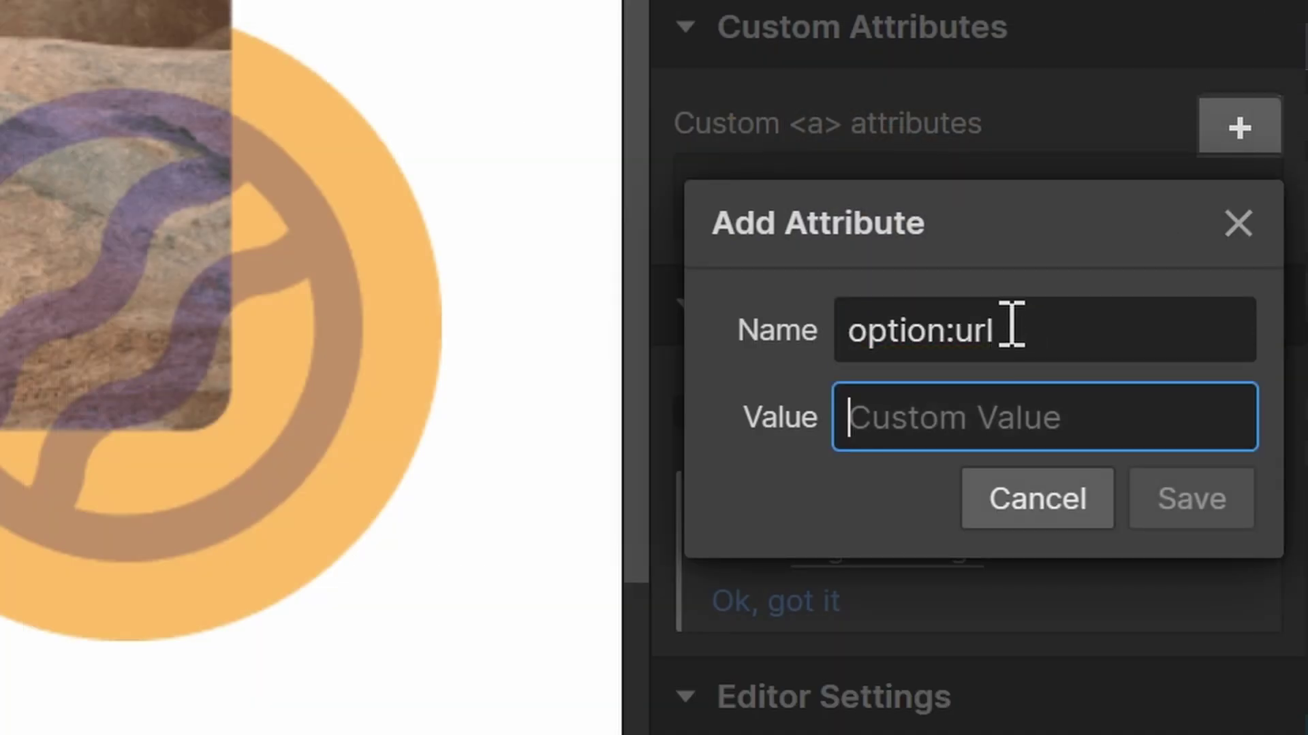
{"action": "type", "text": "twit"}
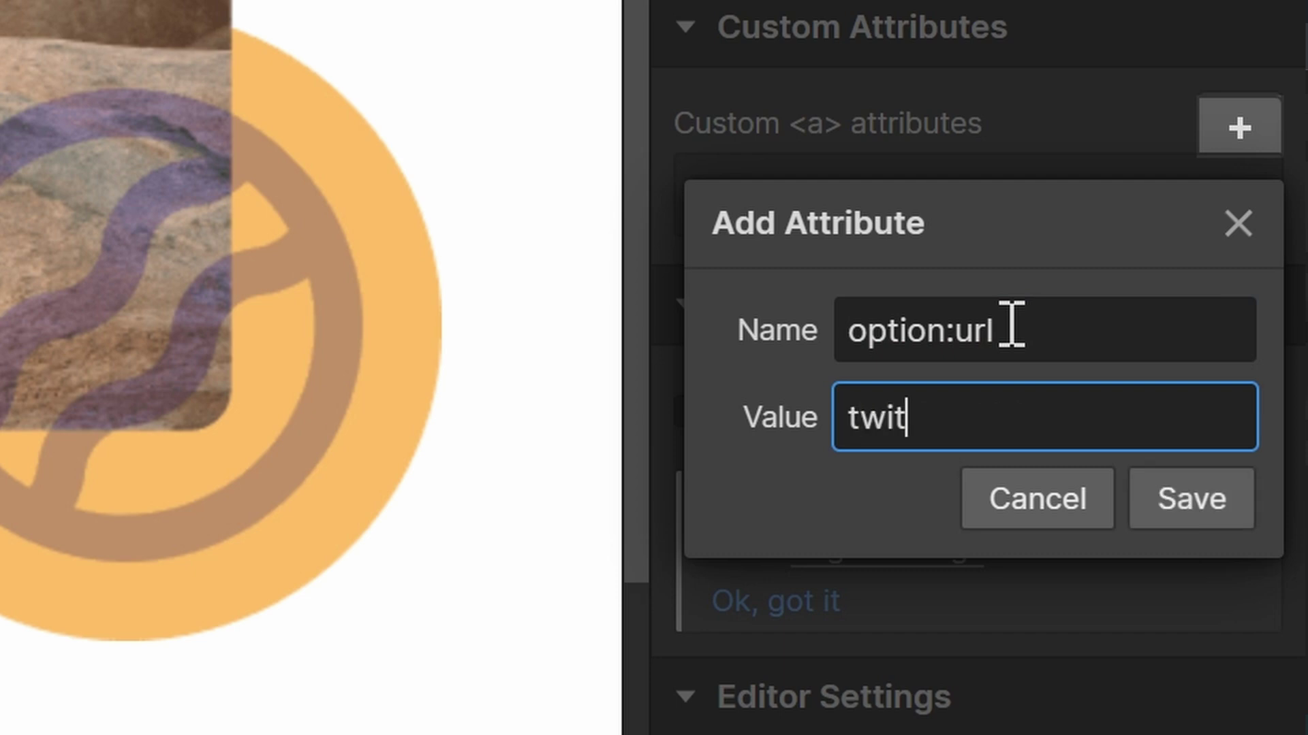
{"action": "type", "text": "ter"}
{"action": "key", "text": "Return"}
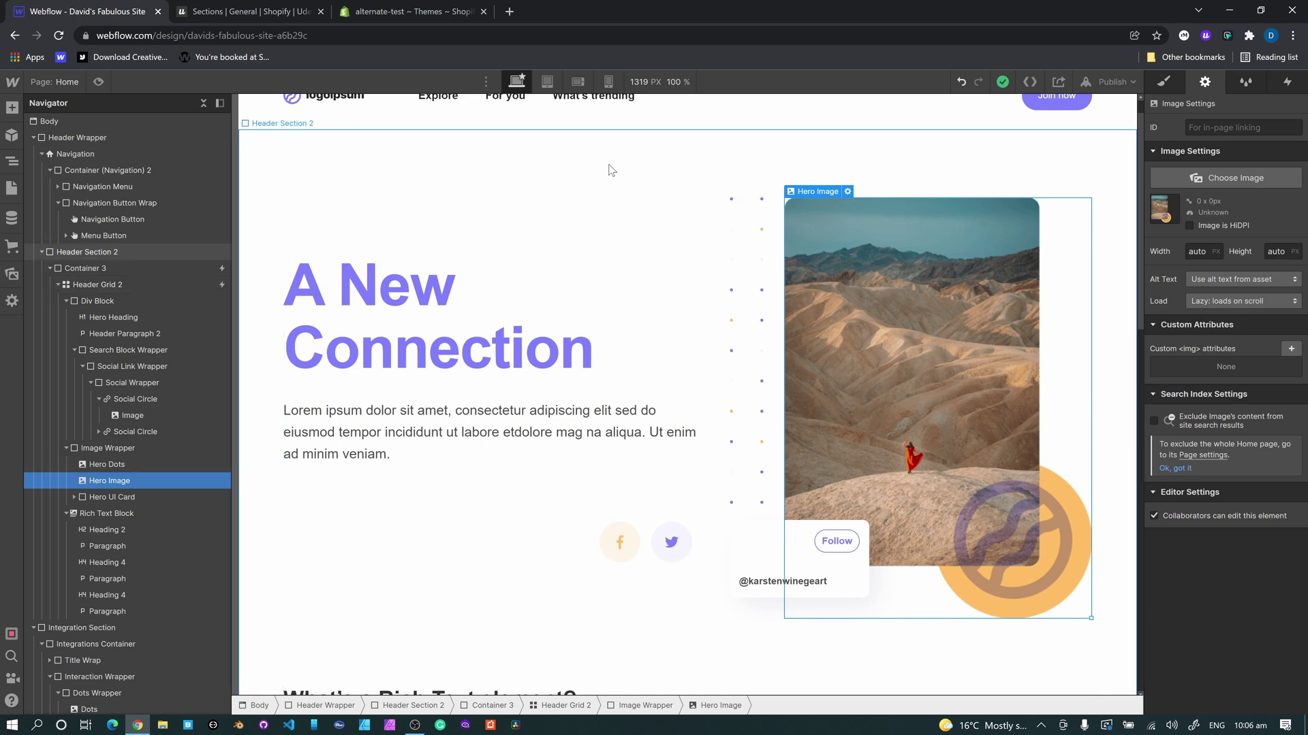
Show the Image section of the Udesly Sections docs describing option:image.
{"action": "left_click", "coordinate": [243, 10]}
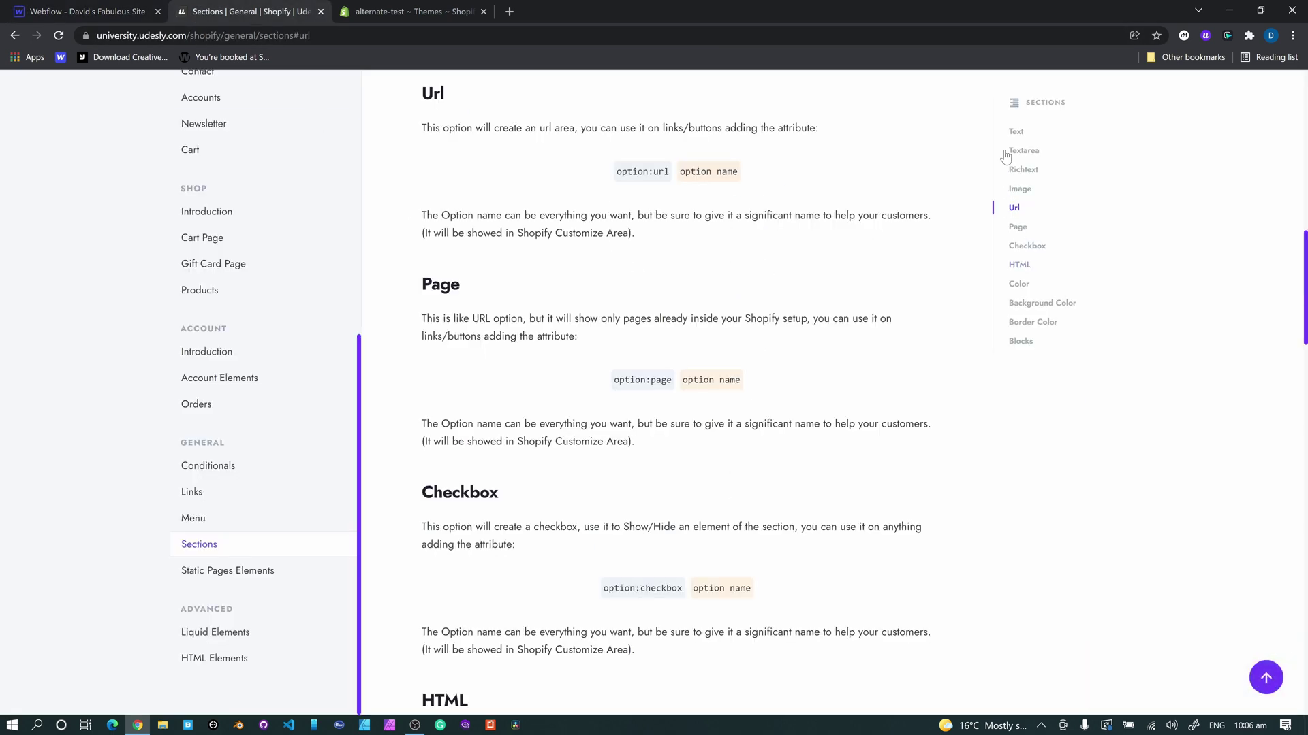
{"action": "left_click", "coordinate": [1022, 192]}
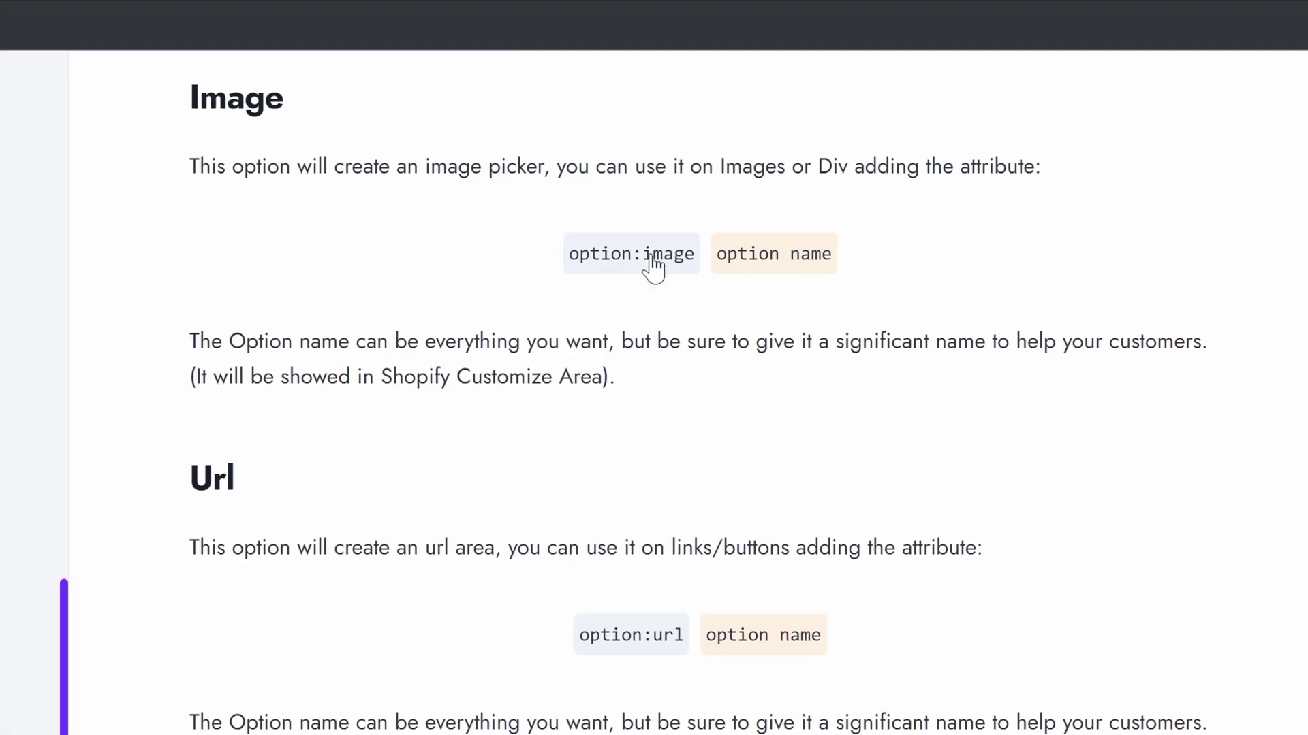
Copy option:image and add it as a custom attribute on the Hero Image, entering its hero-image value.
{"action": "left_click", "coordinate": [642, 272]}
{"action": "left_click", "coordinate": [87, 11]}
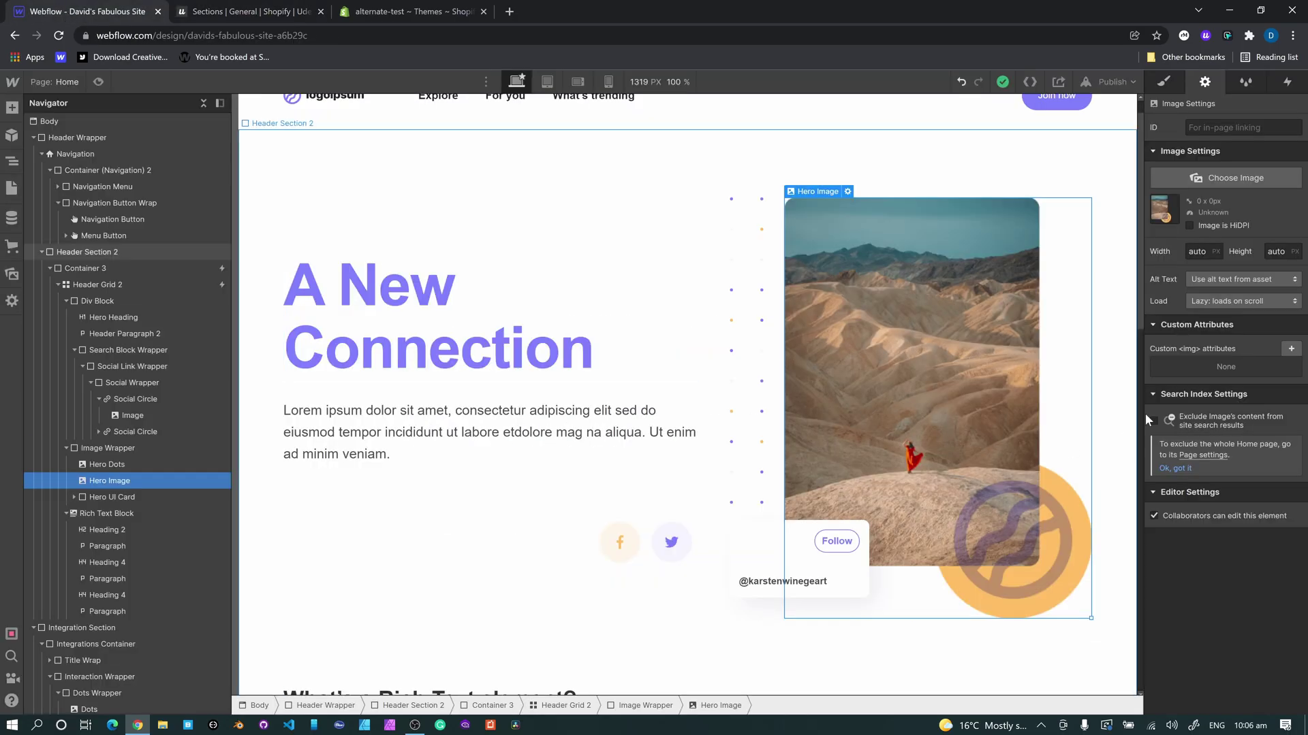
{"action": "right_click", "coordinate": [1291, 352]}
{"action": "left_click", "coordinate": [1186, 336]}
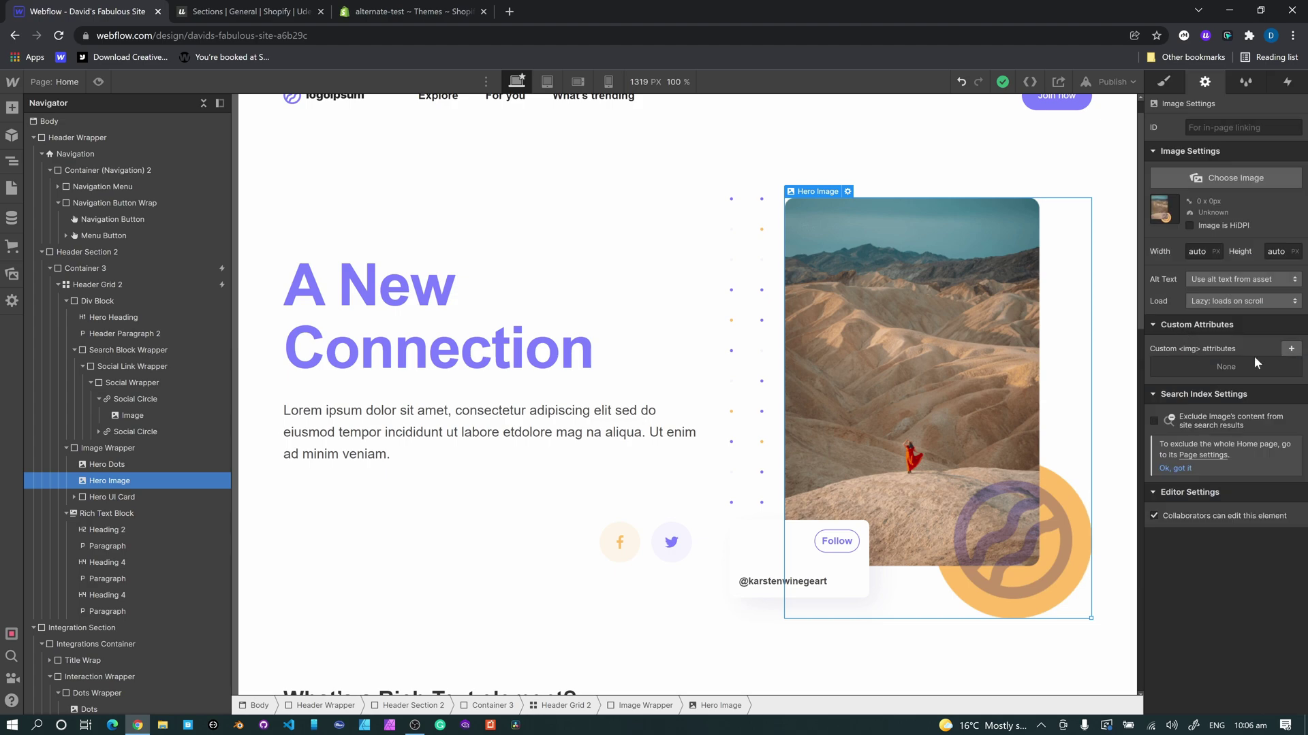
{"action": "left_click", "coordinate": [1291, 349]}
{"action": "key", "text": "ctrl+v"}
{"action": "left_click", "coordinate": [1234, 417]}
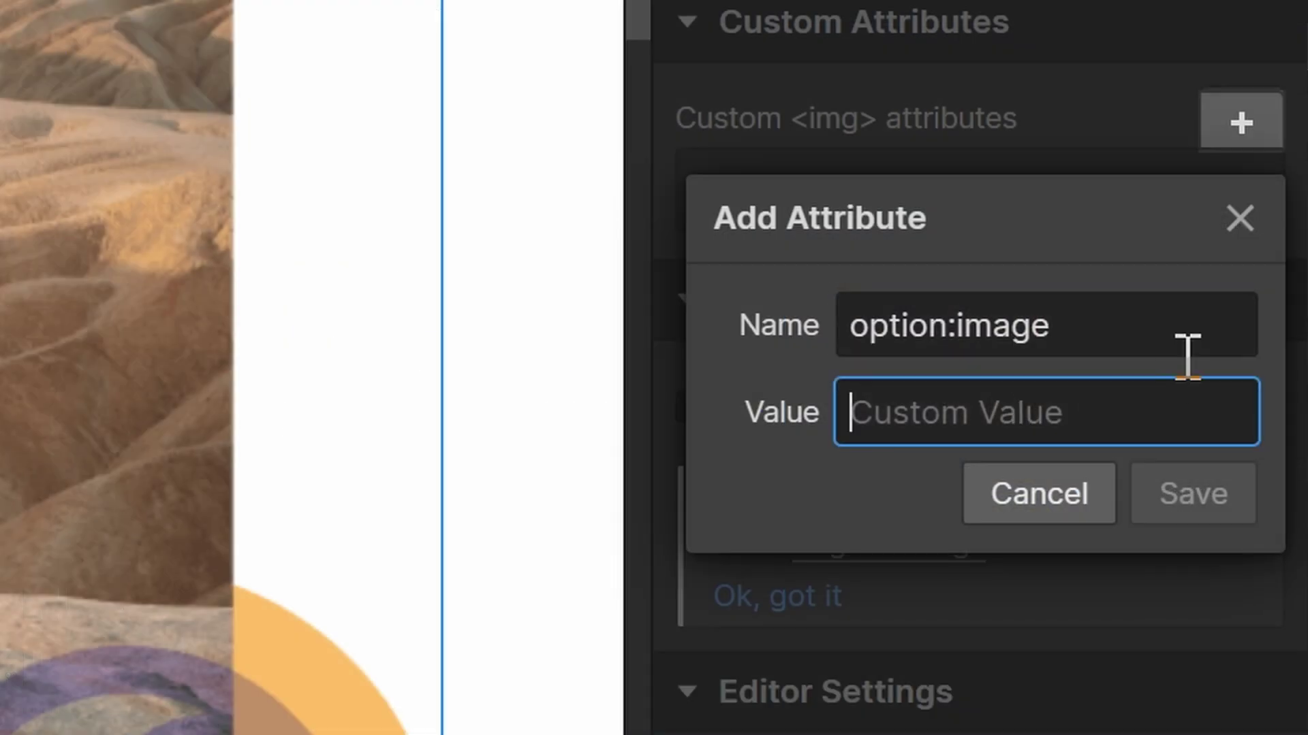
{"action": "type", "text": "c"}
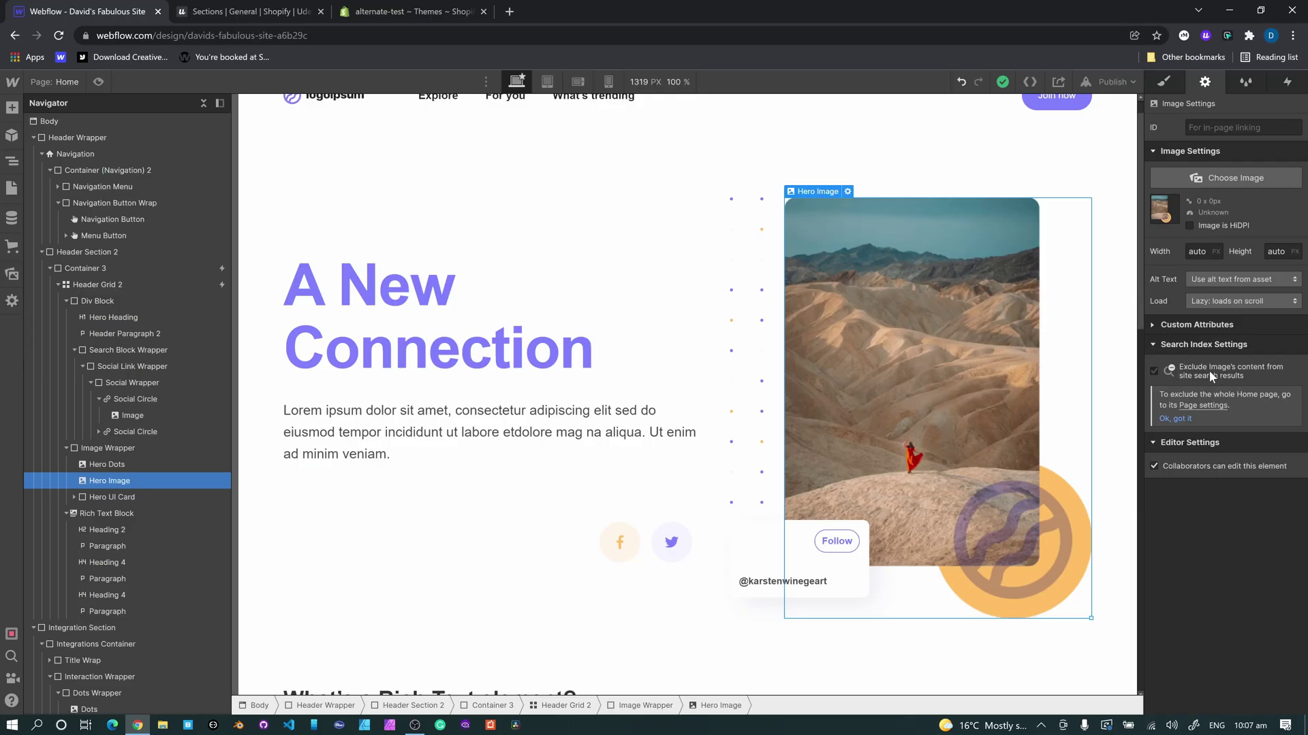
Add image-sizes = 800,600,500,400,200 to the hero image, then preview the 320 px mobile portrait layout.
{"action": "left_click", "coordinate": [1216, 330]}
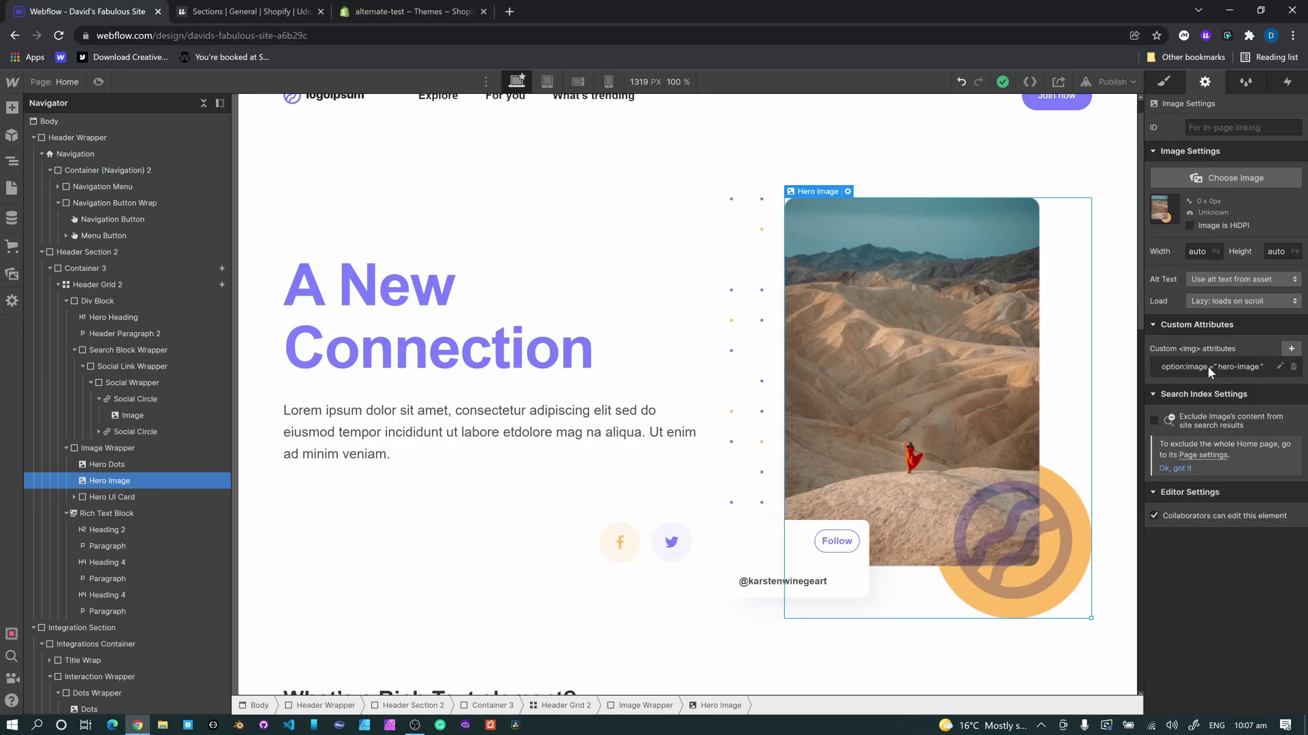
{"action": "left_click", "coordinate": [1291, 348]}
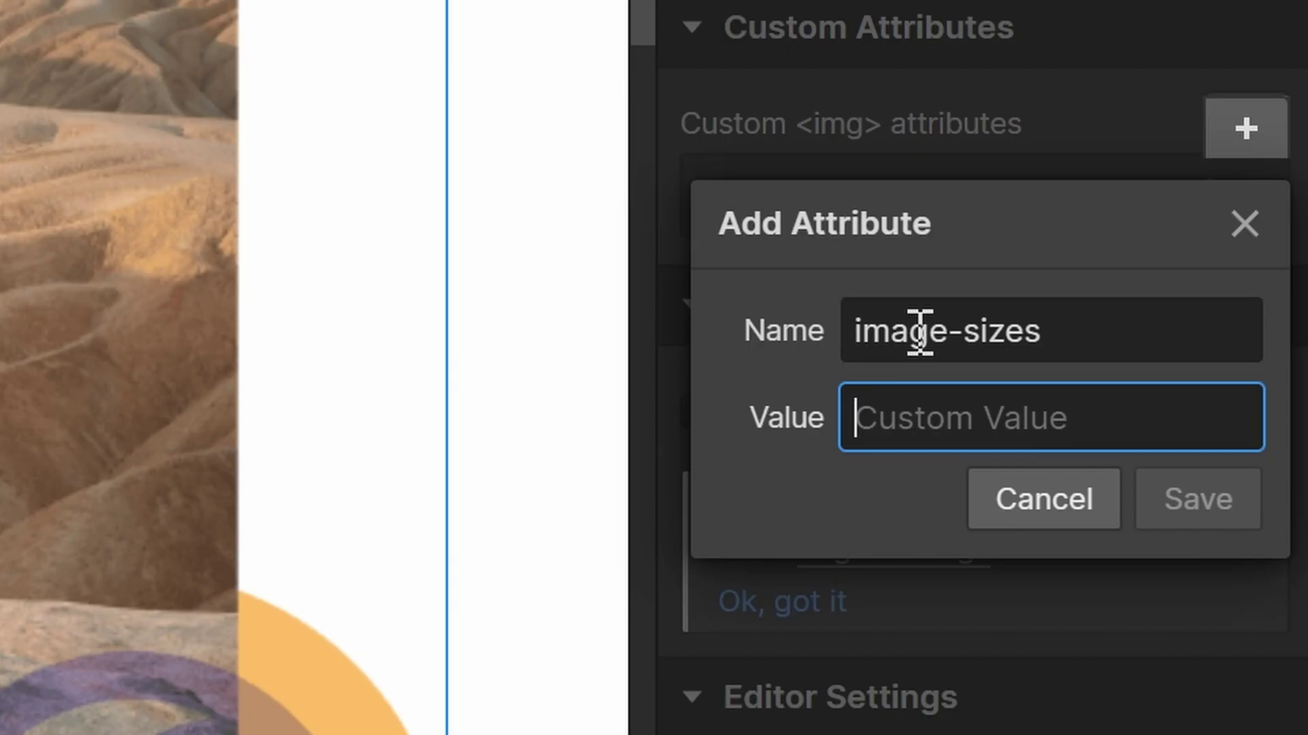
{"action": "type", "text": "800,600,500,400,200"}
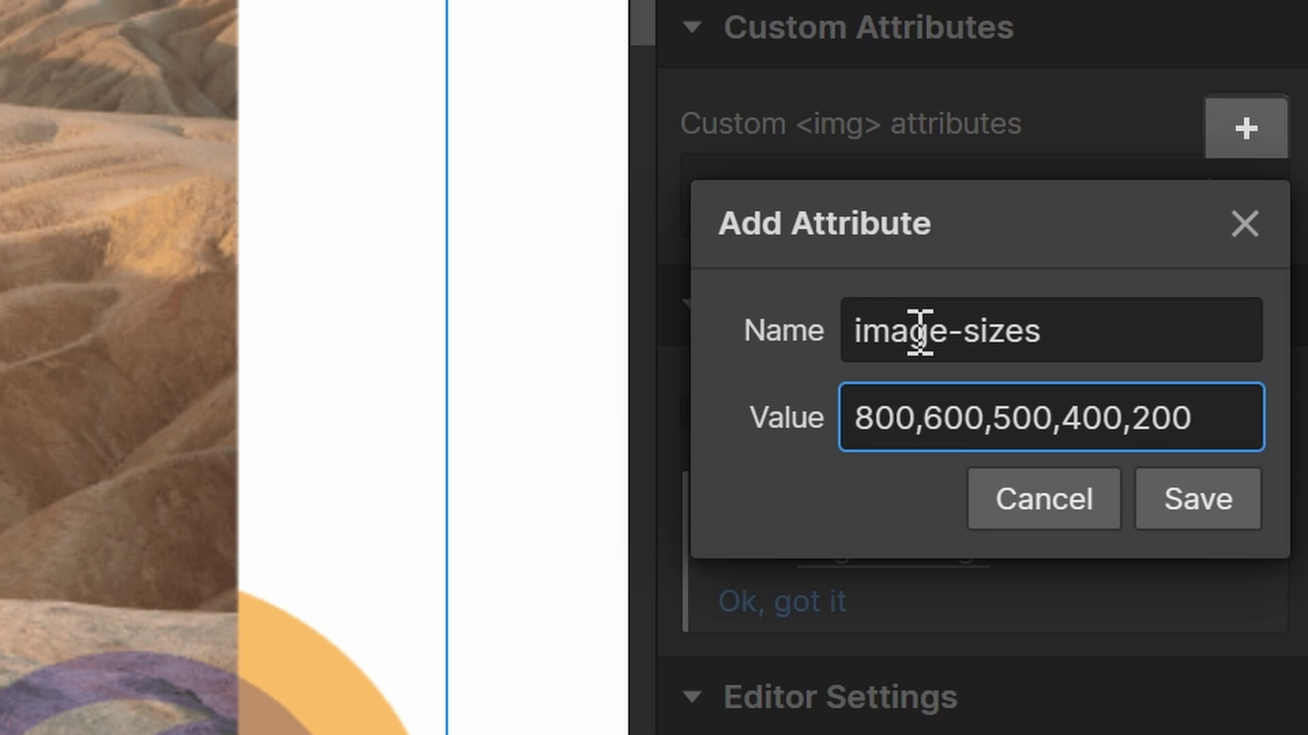
{"action": "key", "text": "Return"}
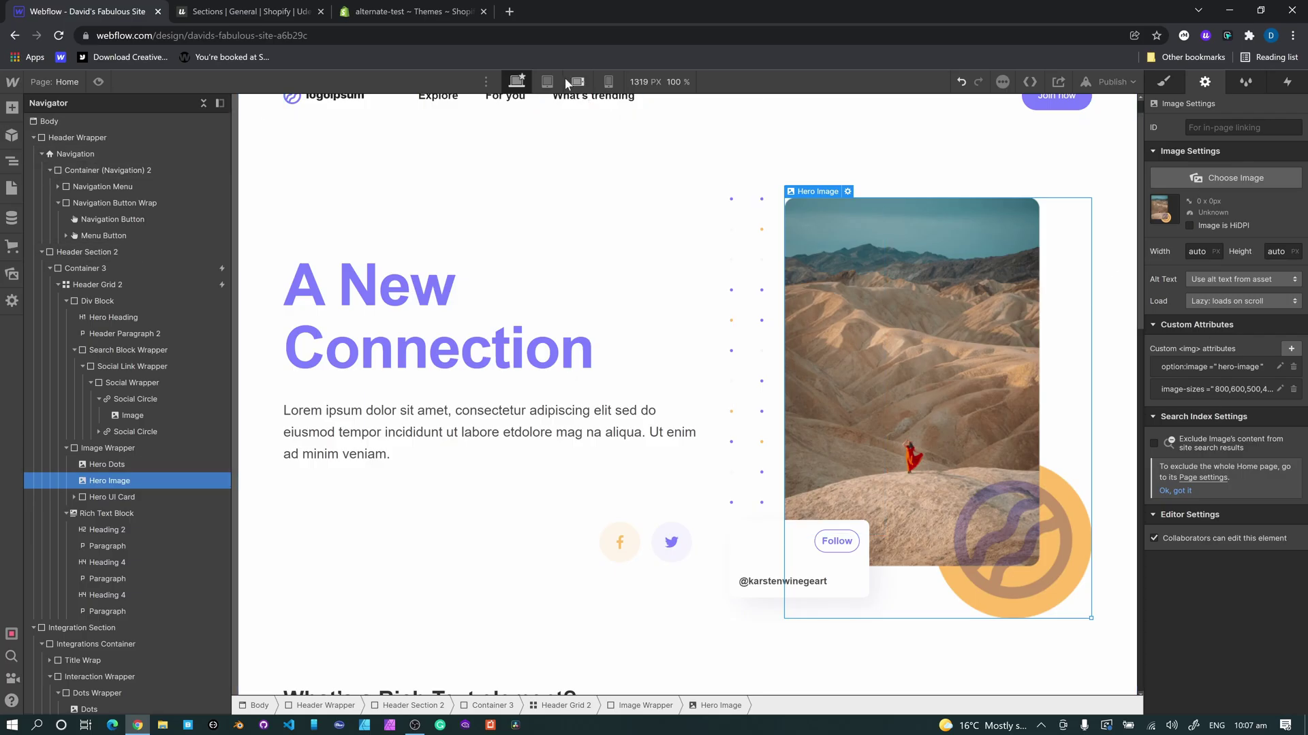
{"action": "left_click", "coordinate": [577, 82]}
{"action": "left_click", "coordinate": [610, 83]}
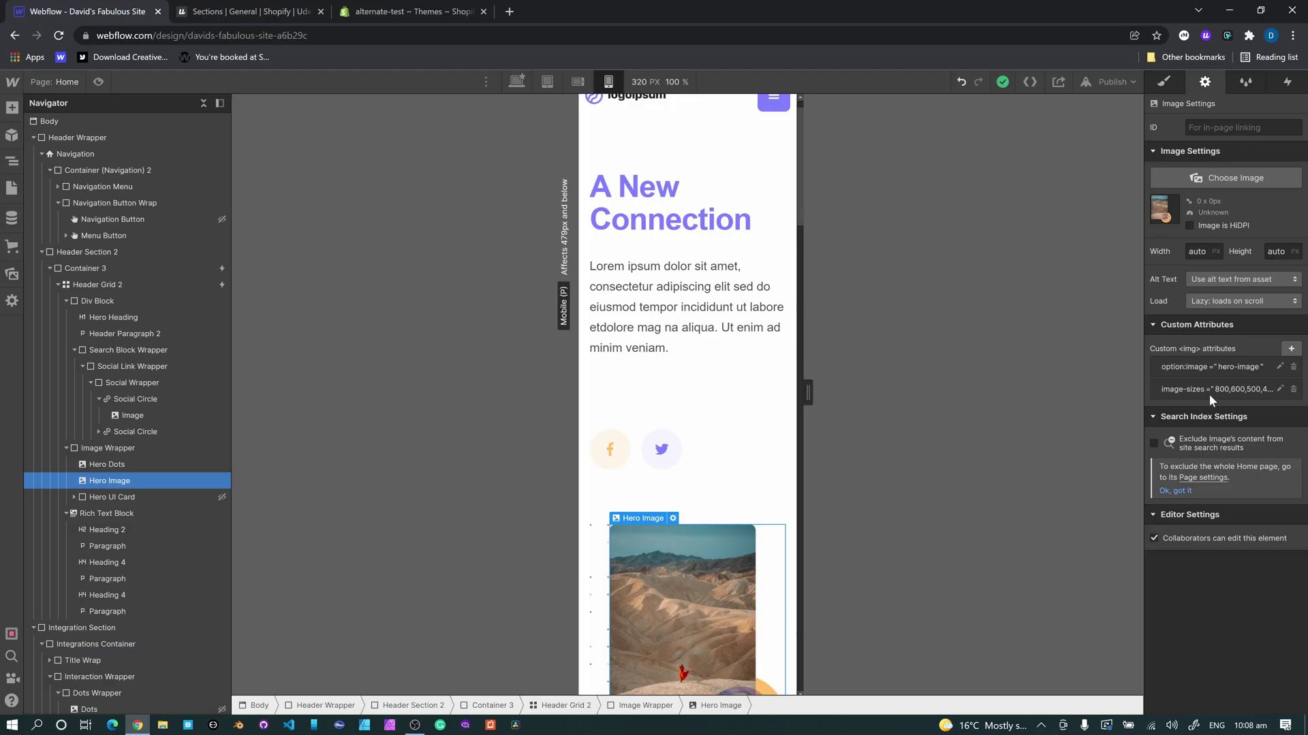
Open the hero image's image-sizes attribute and select its full value to review it.
{"action": "left_click", "coordinate": [1188, 384]}
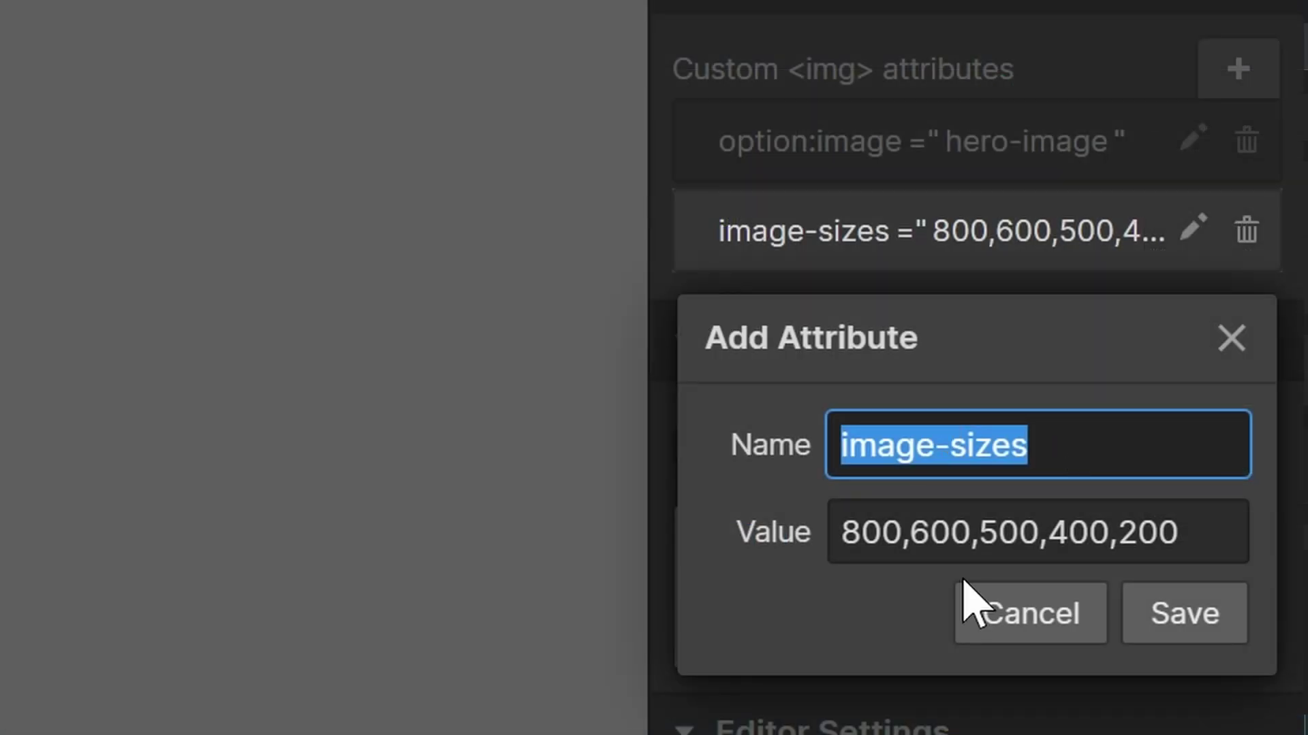
{"action": "left_click_drag", "start_coordinate": [845, 532], "coordinate": [1160, 533]}
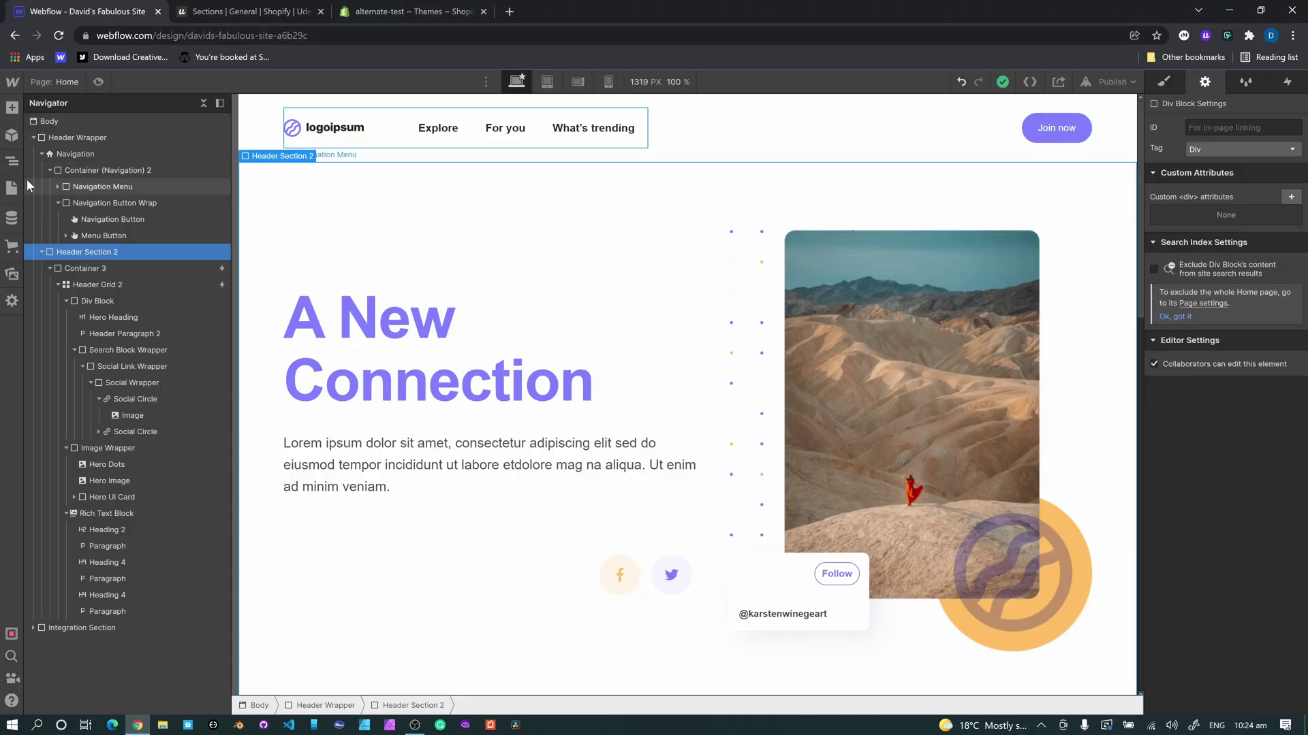
Collapse the Navigator tree and create a symbol from Header Wrapper named 'home-hero'.
{"action": "left_click", "coordinate": [41, 252]}
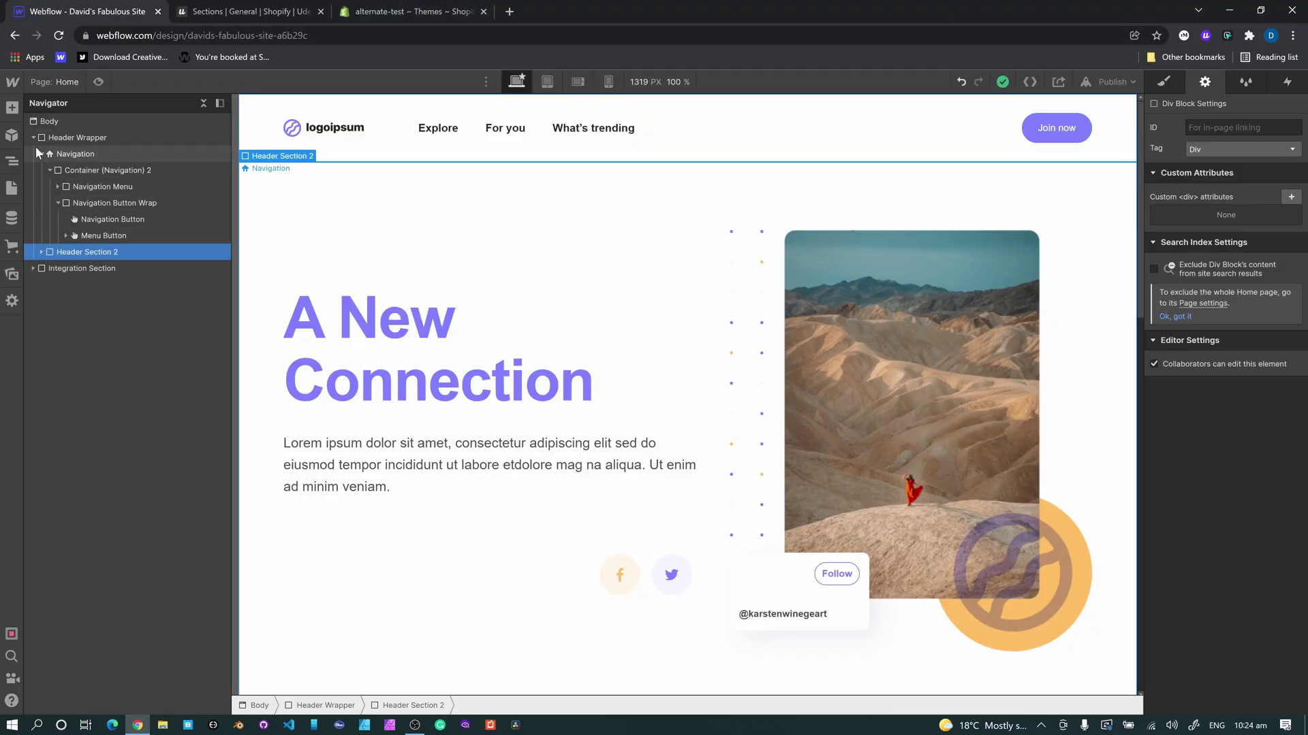
{"action": "left_click", "coordinate": [33, 138]}
{"action": "left_click", "coordinate": [69, 136]}
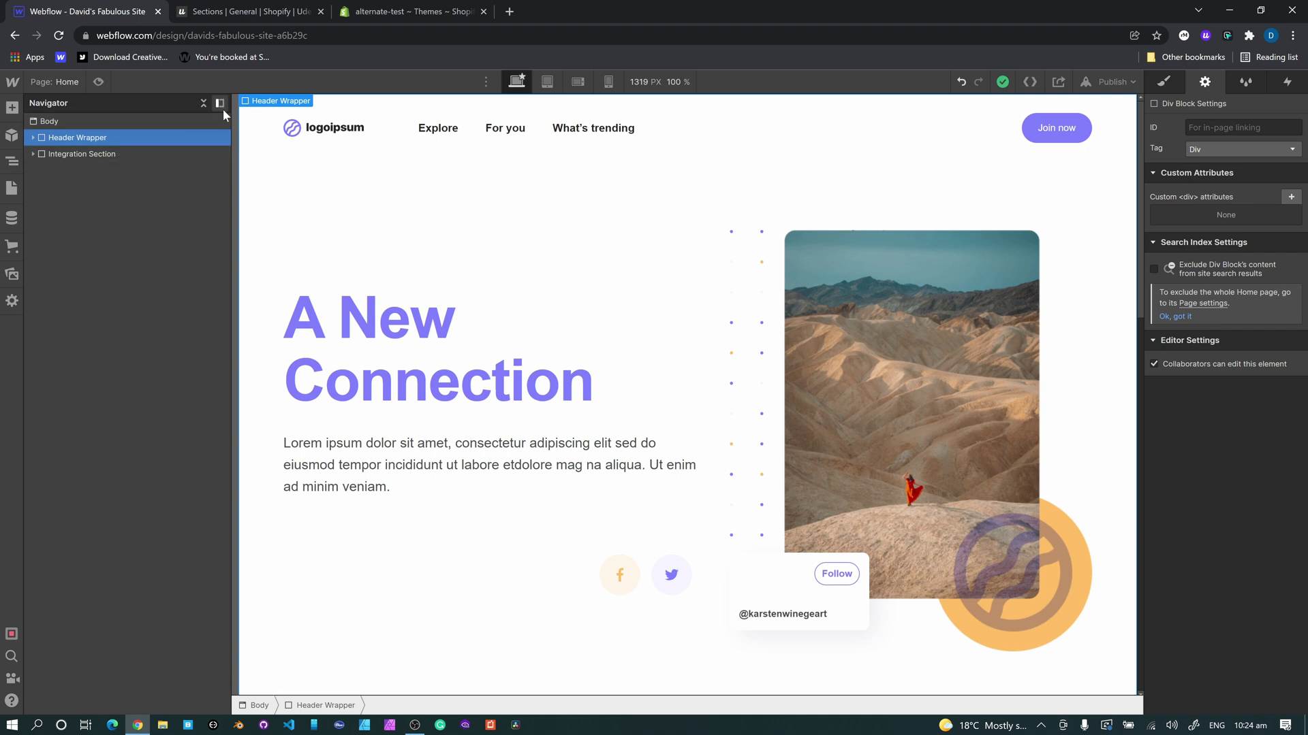
{"action": "right_click", "coordinate": [259, 108]}
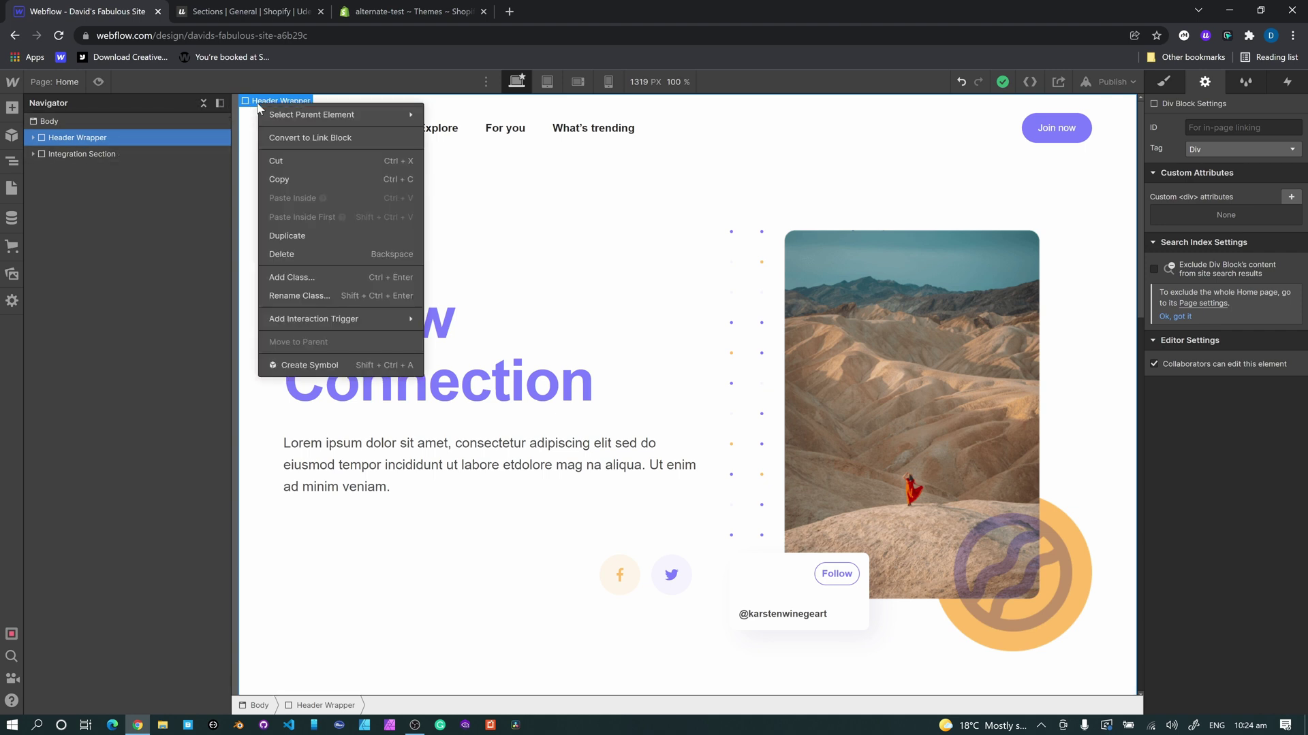
{"action": "left_click", "coordinate": [308, 365]}
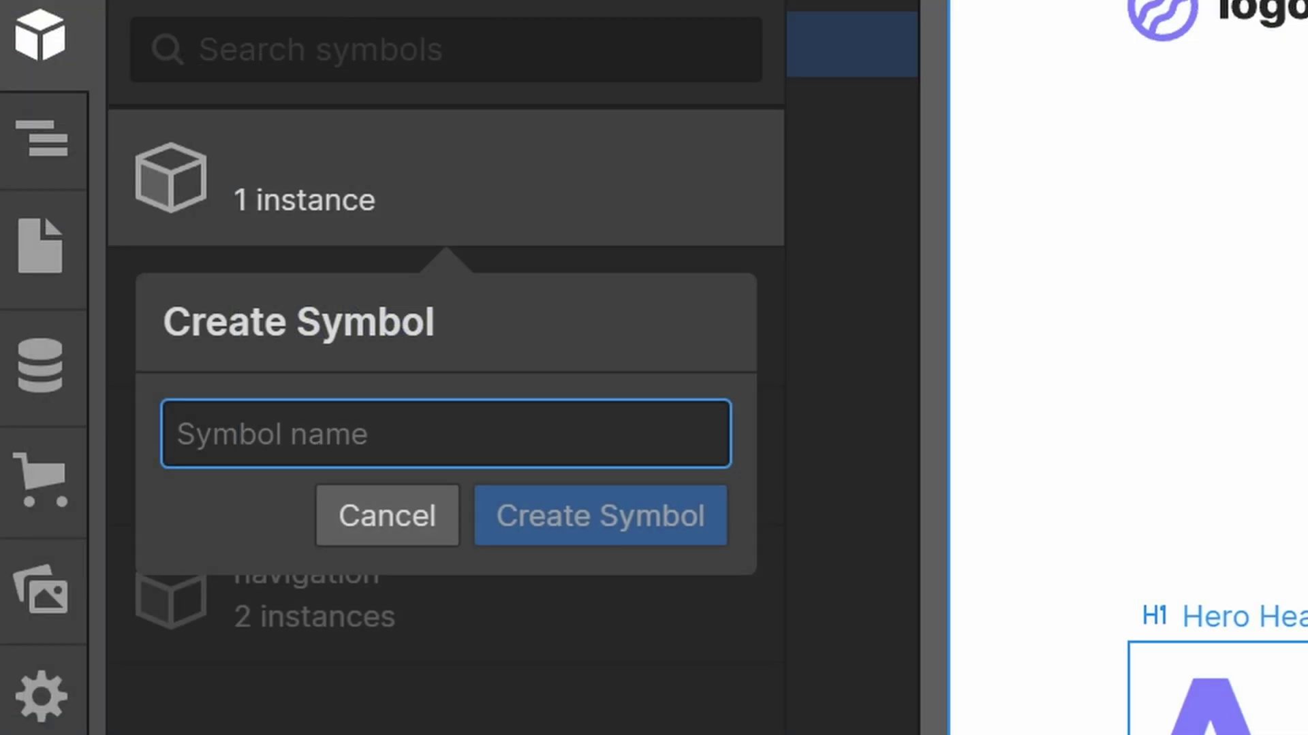
{"action": "type", "text": "he"}
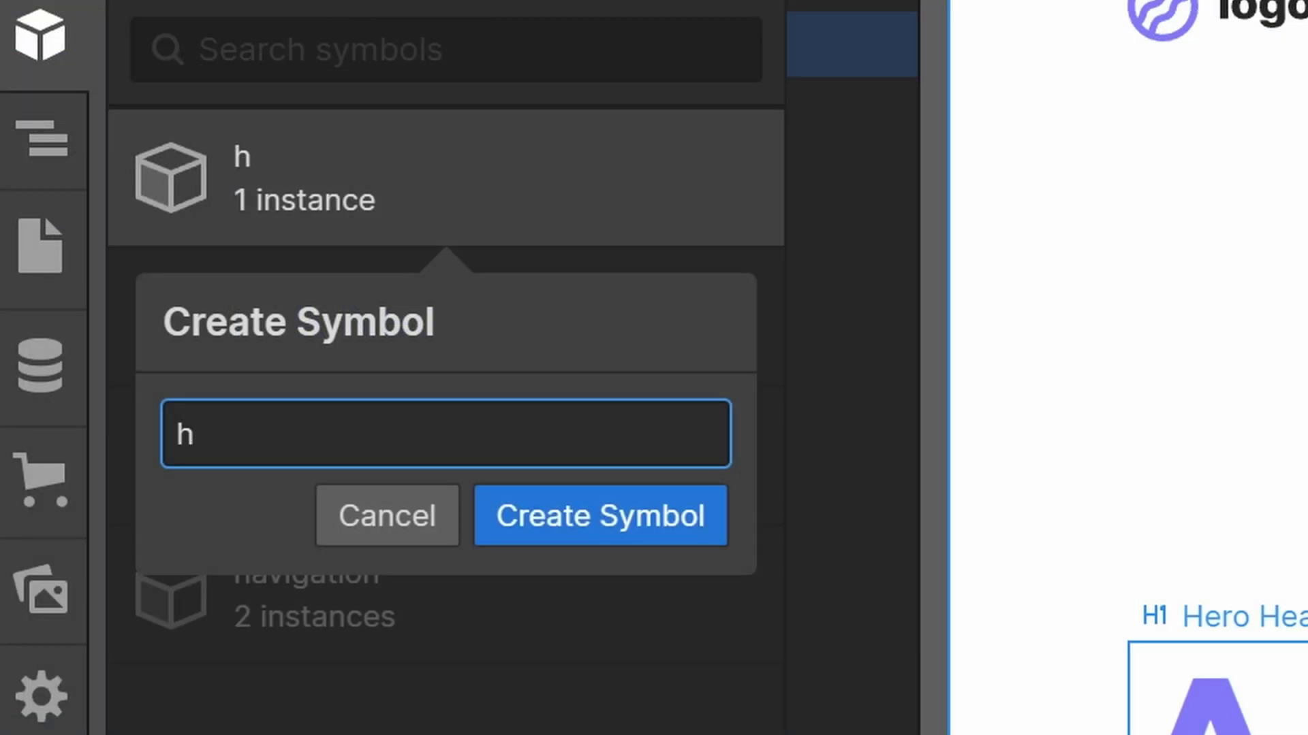
{"action": "type", "text": "om"}
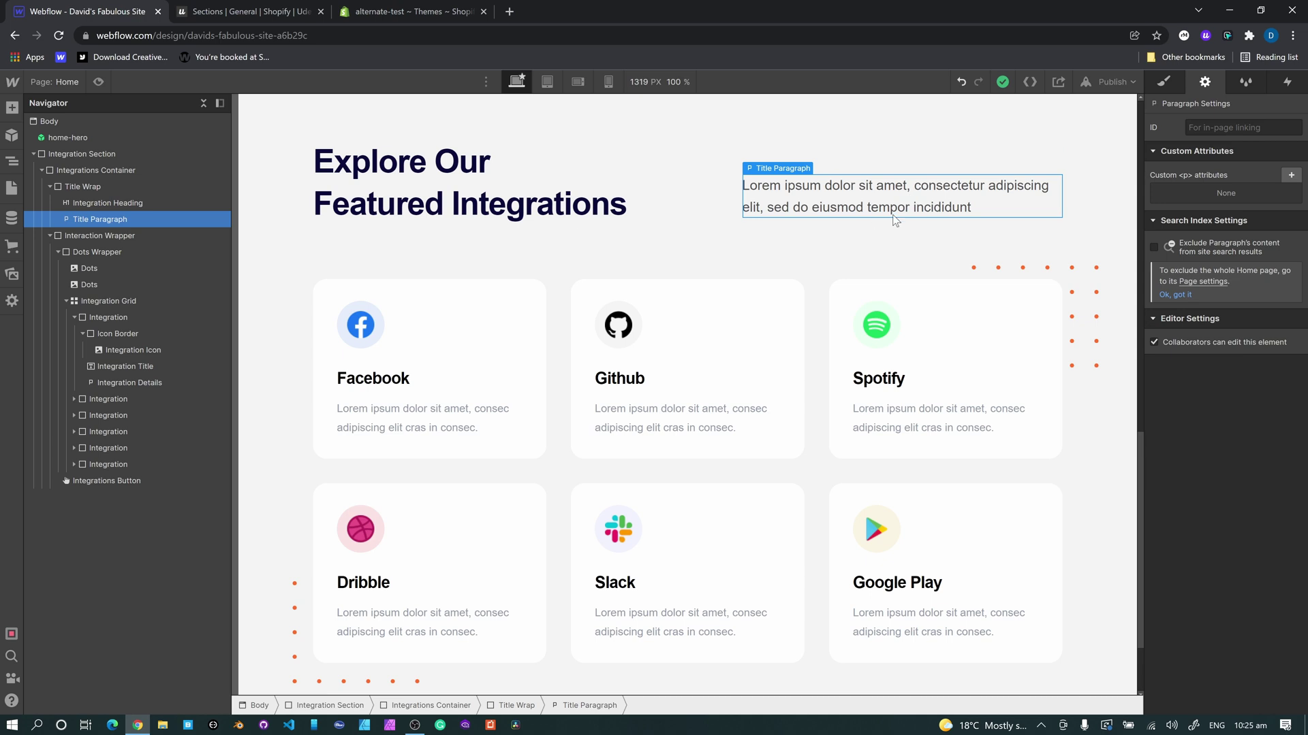
Give the Integration Heading an option:text custom attribute.
{"action": "left_click", "coordinate": [508, 177]}
{"action": "left_click", "coordinate": [1290, 228]}
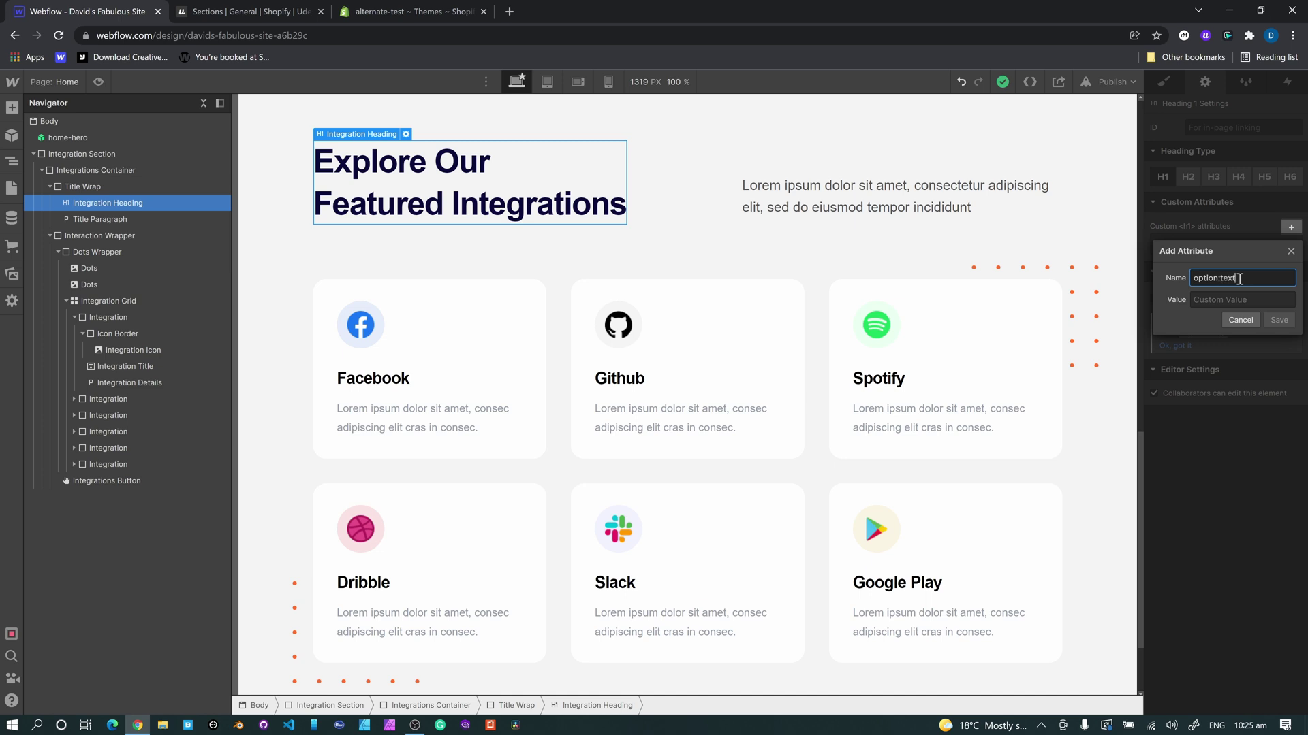
{"action": "key", "text": "Tab"}
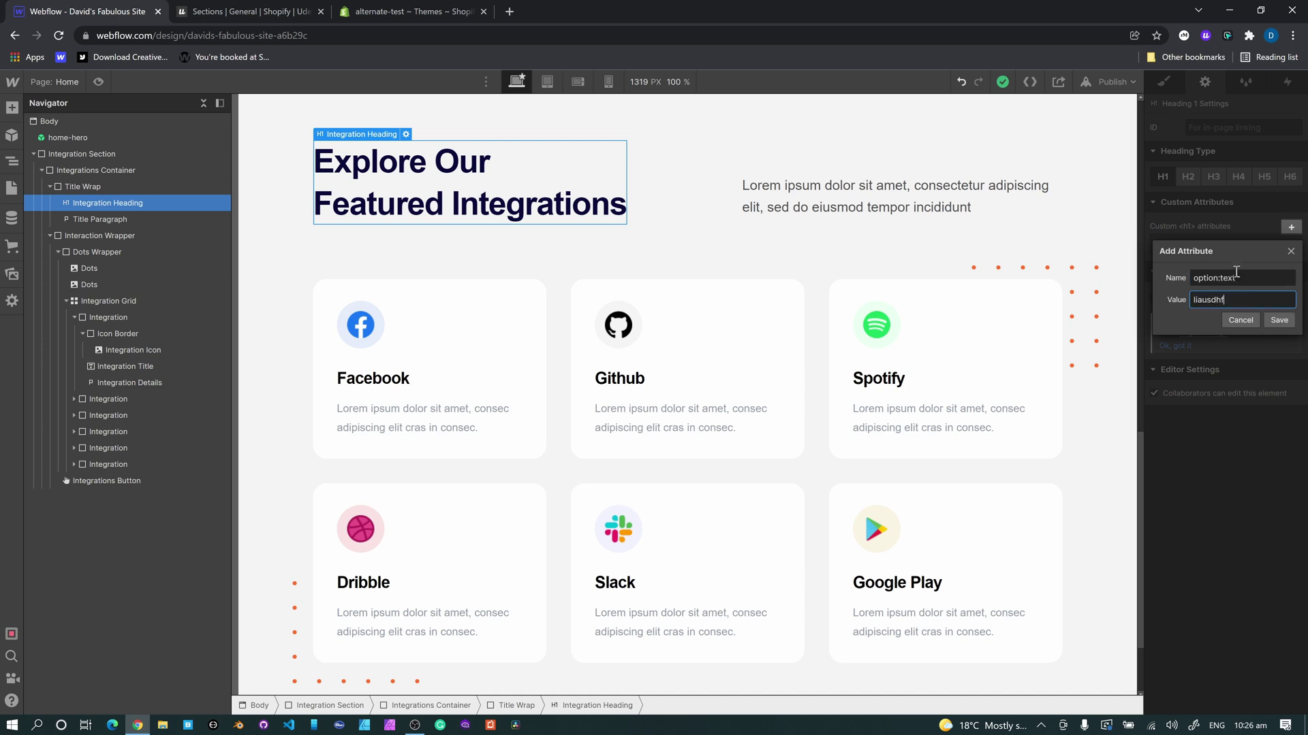
{"action": "left_click", "coordinate": [1269, 330]}
Add an option:textarea attribute valued 'kausdhf' to the paragraph beside the heading.
{"action": "left_click", "coordinate": [899, 197]}
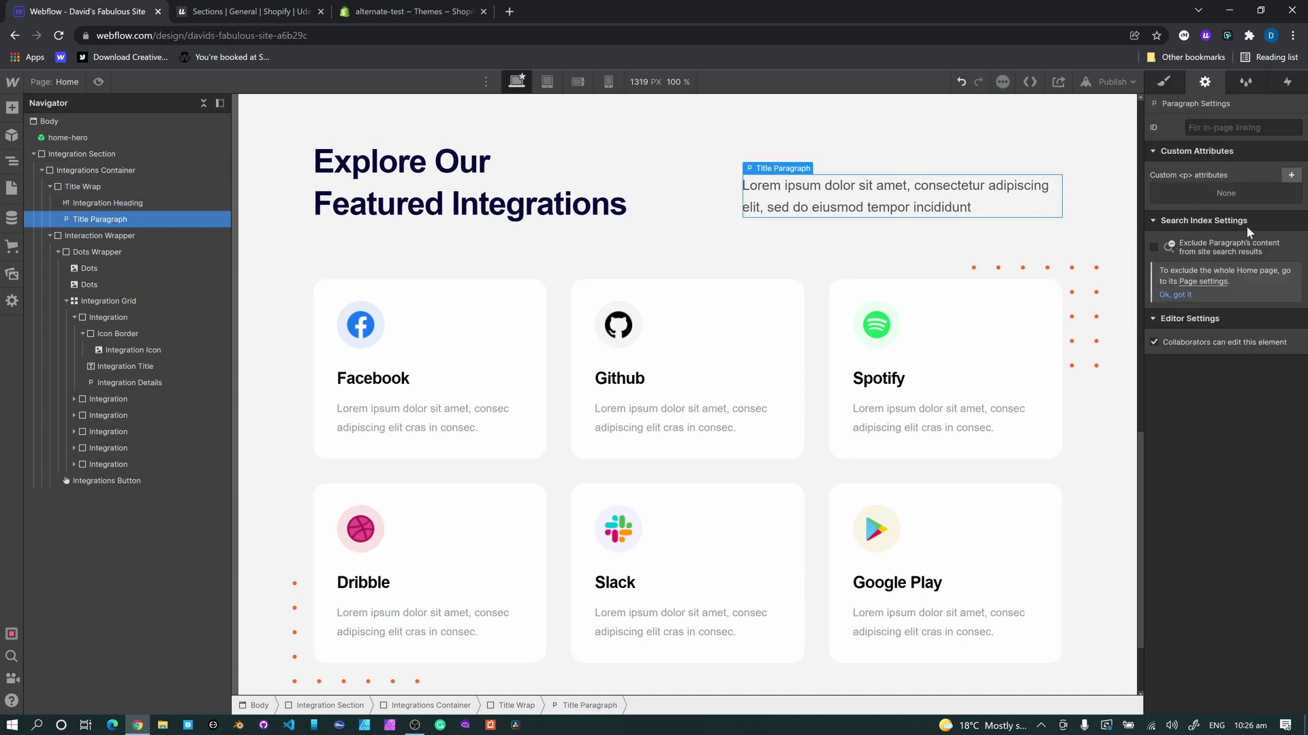
{"action": "left_click", "coordinate": [1290, 176]}
{"action": "type", "text": "op"}
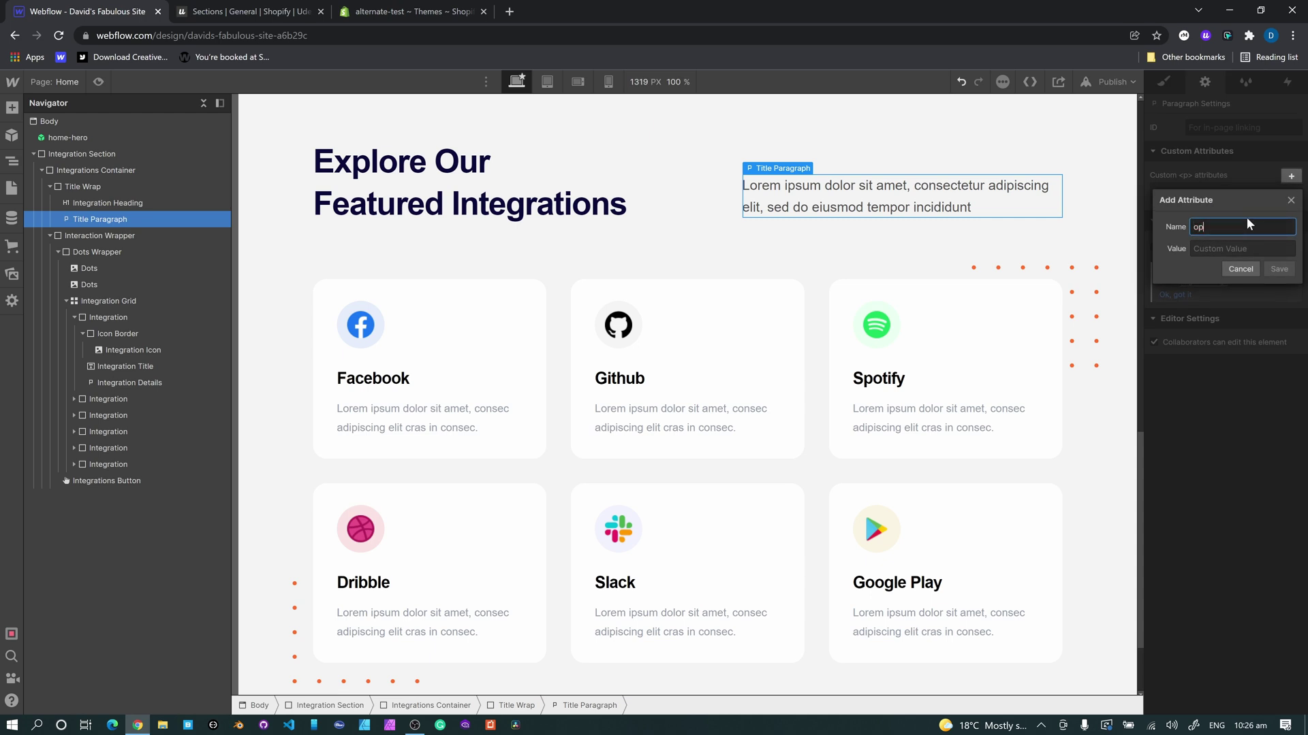
{"action": "type", "text": "tion:textarea"}
{"action": "key", "text": "Tab"}
{"action": "type", "text": "kausdhf"}
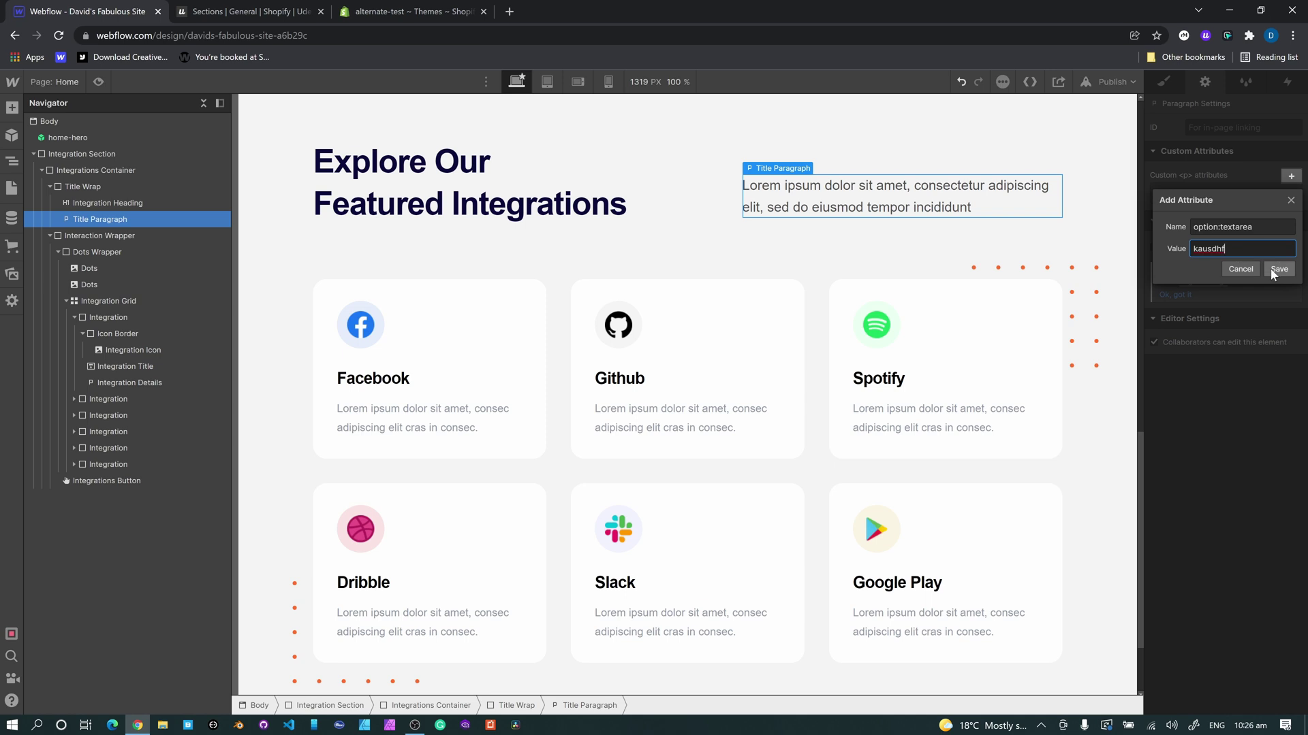
{"action": "left_click", "coordinate": [1271, 270]}
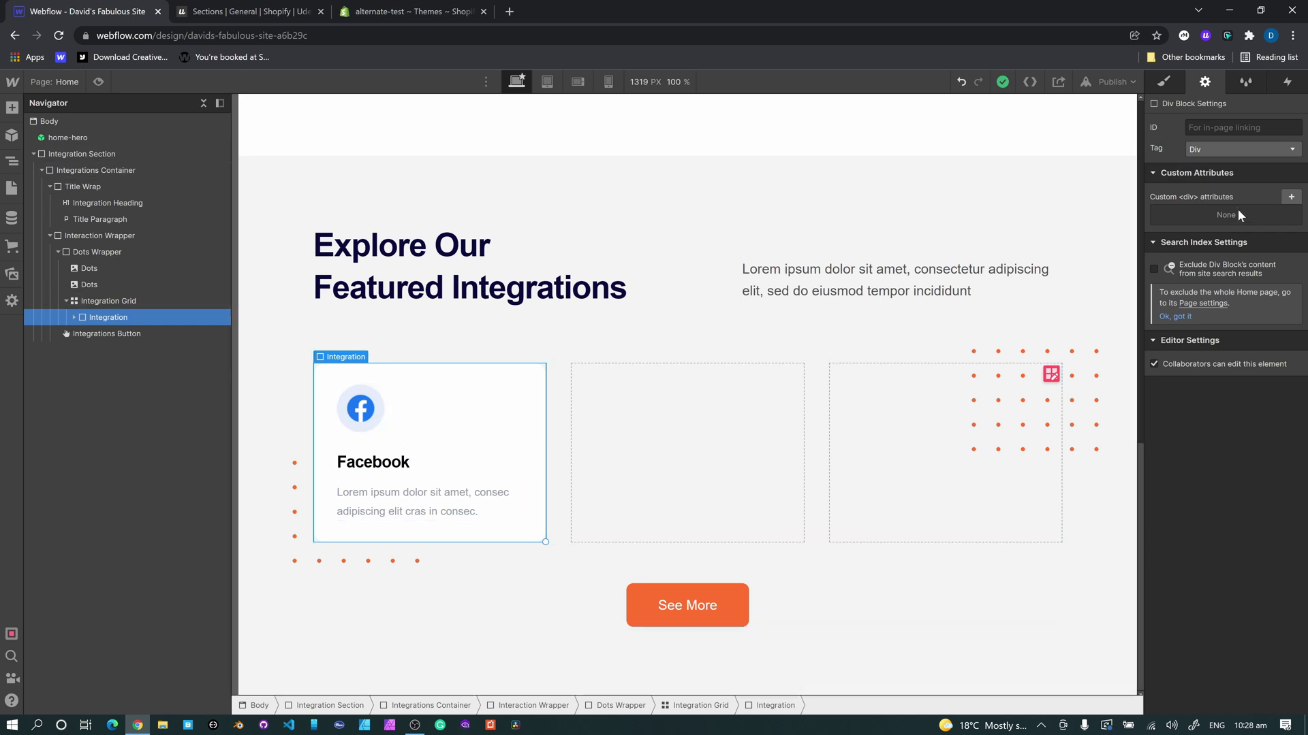
Add a block = features-block custom attribute to the Facebook integration card.
{"action": "left_click", "coordinate": [1289, 198]}
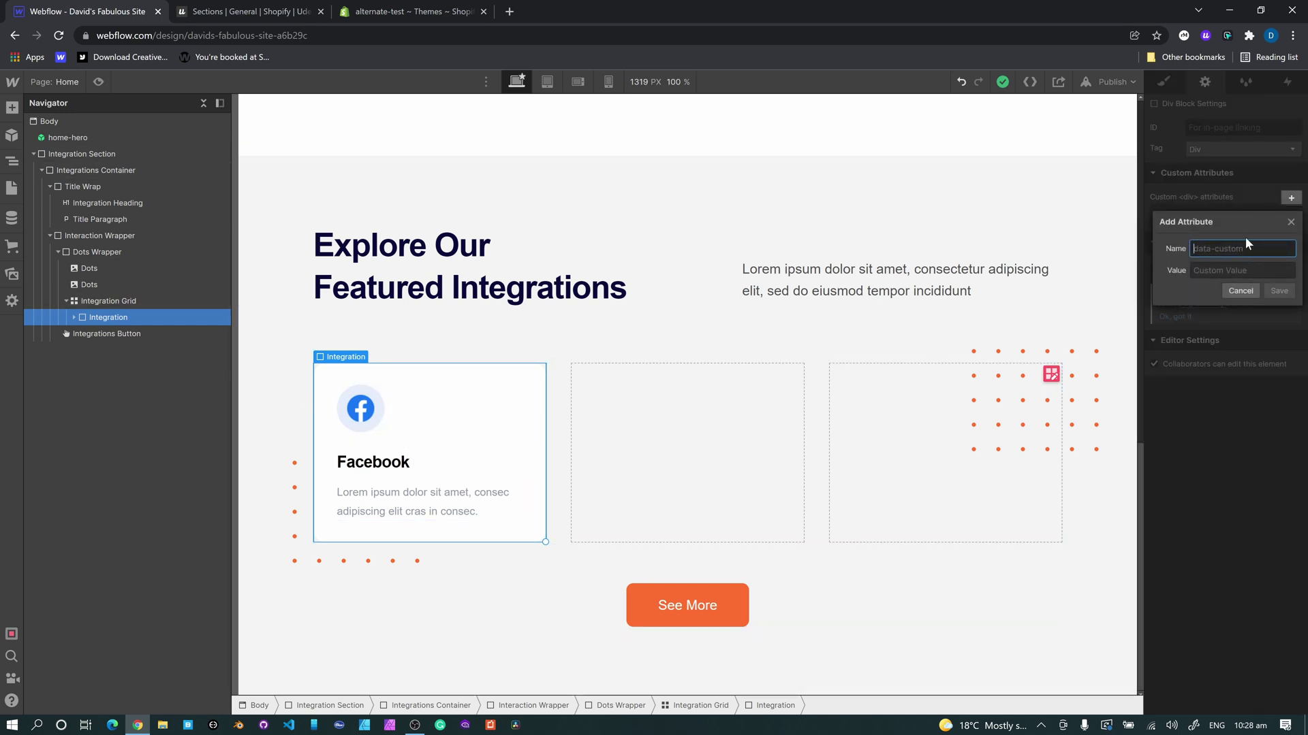
{"action": "type", "text": "block"}
{"action": "key", "text": "Tab"}
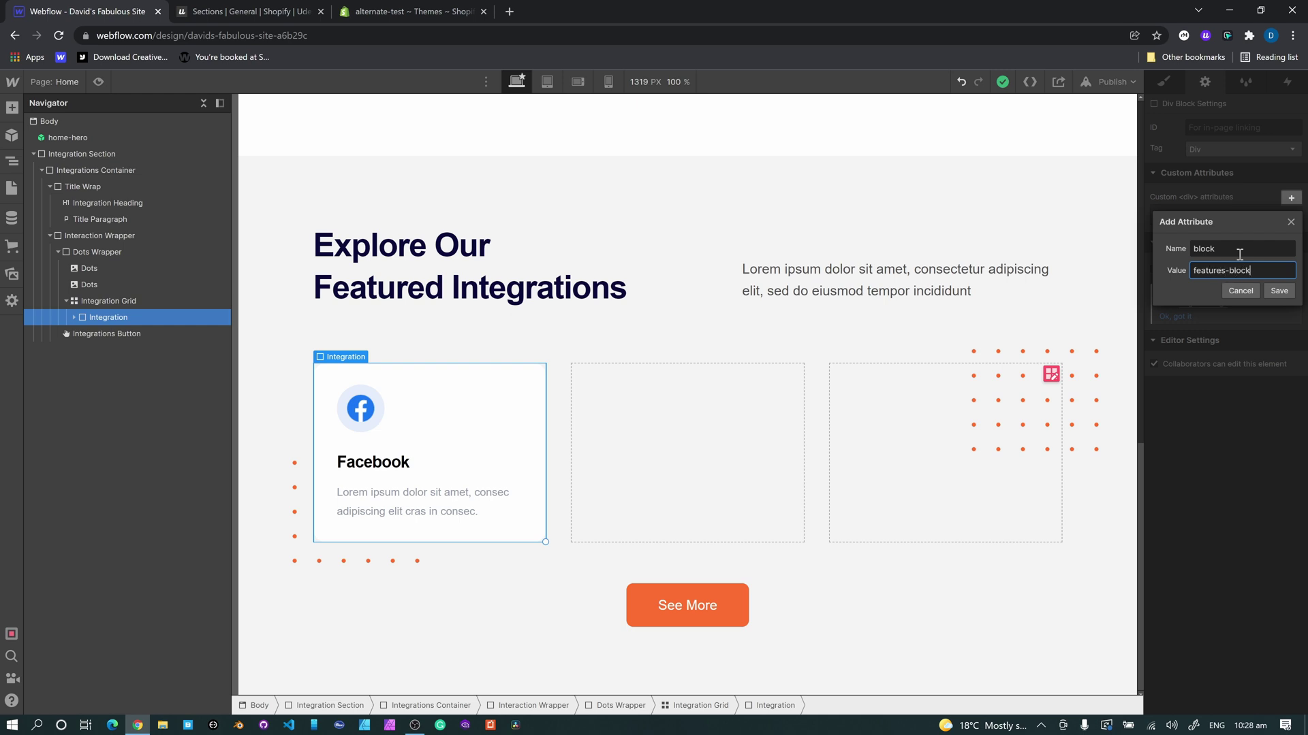
{"action": "key", "text": "Return"}
Review the Blocks section of the Udesly docs, then return to the Webflow design.
{"action": "left_click", "coordinate": [241, 11]}
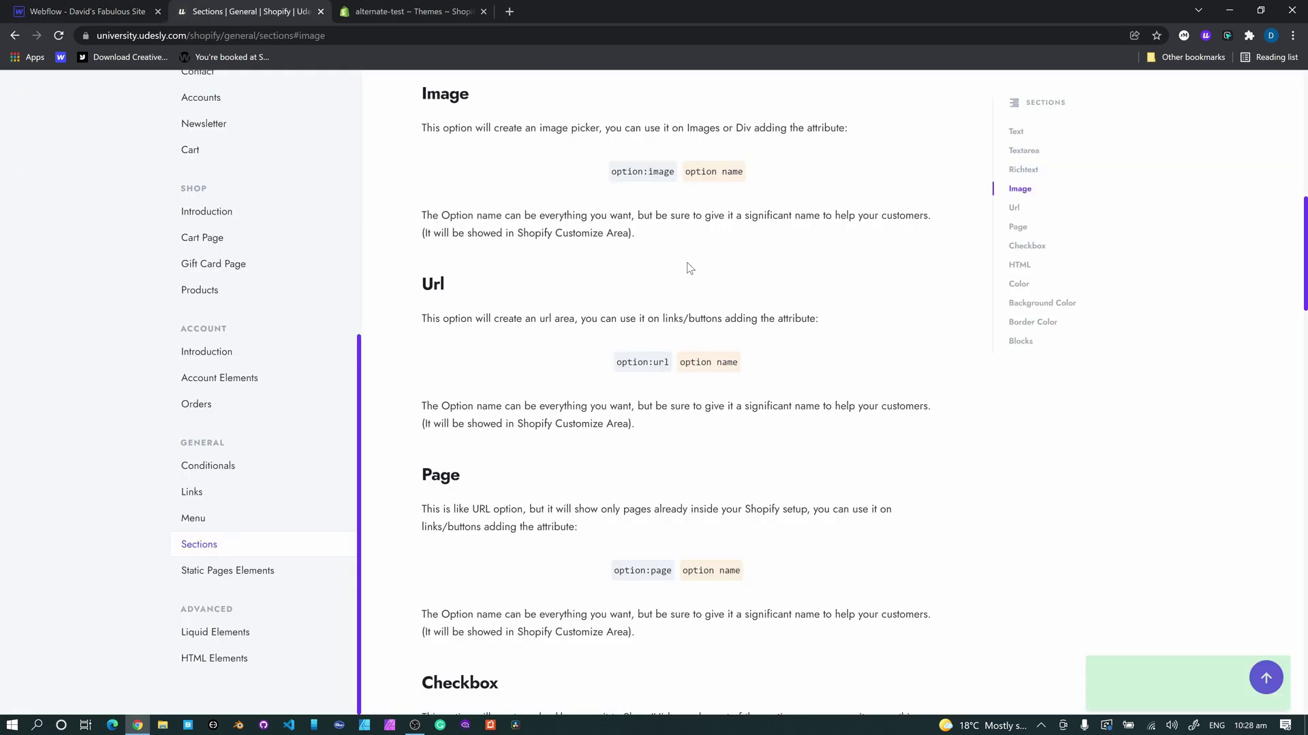
{"action": "left_click", "coordinate": [1025, 339]}
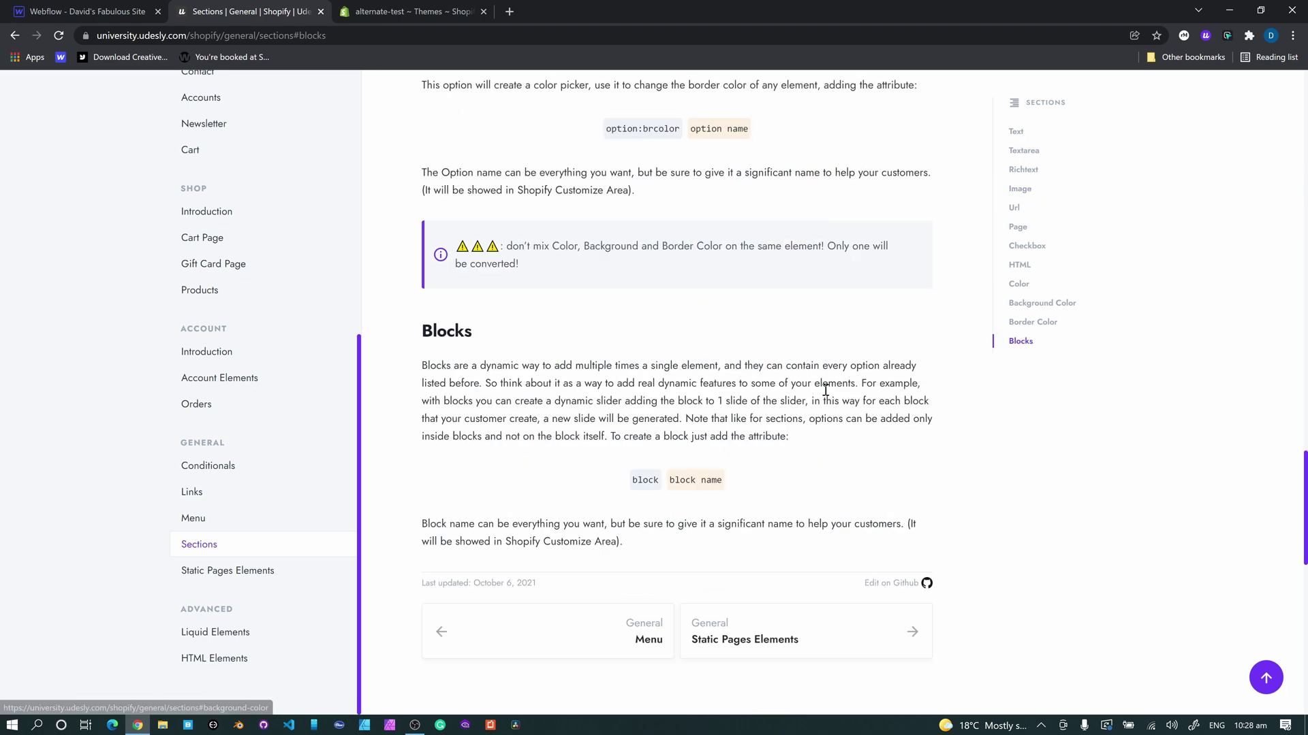
{"action": "scroll", "coordinate": [507, 223], "scroll_direction": "up", "scroll_amount": 2}
{"action": "key", "text": "ctrl+1"}
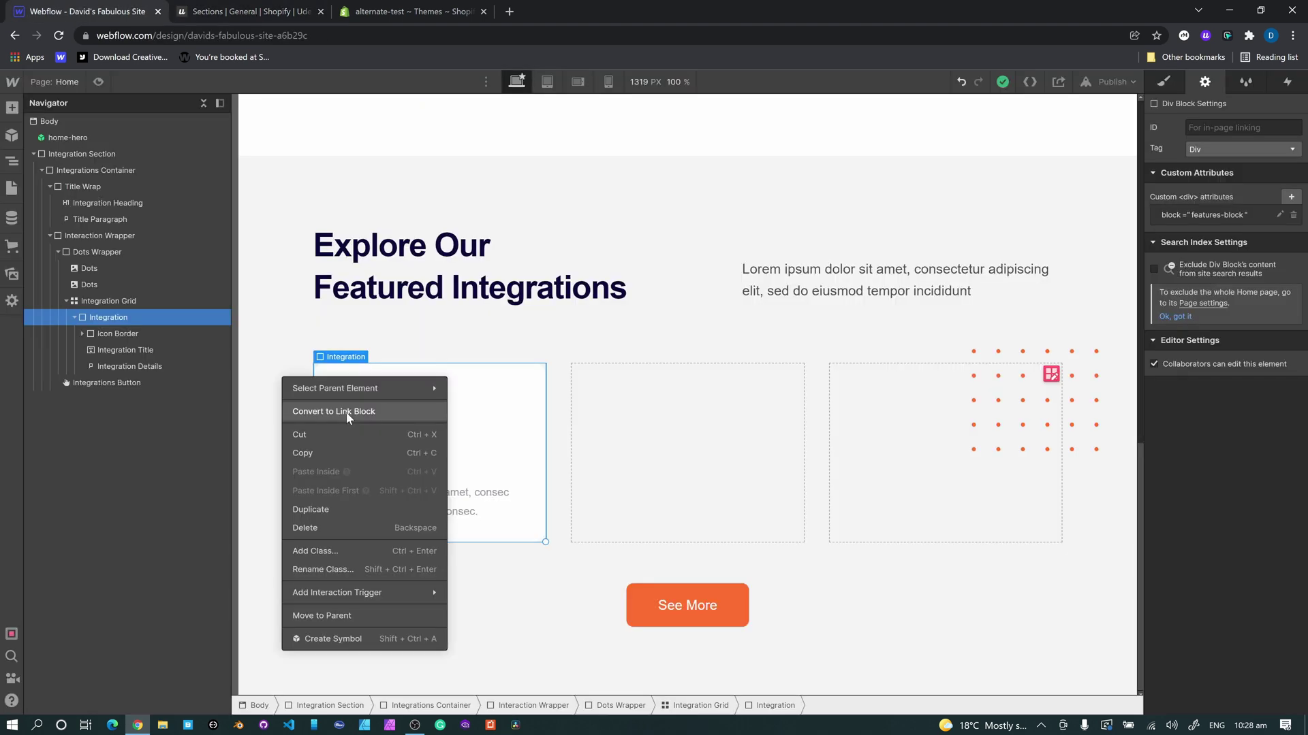
{"action": "key", "text": "Escape"}
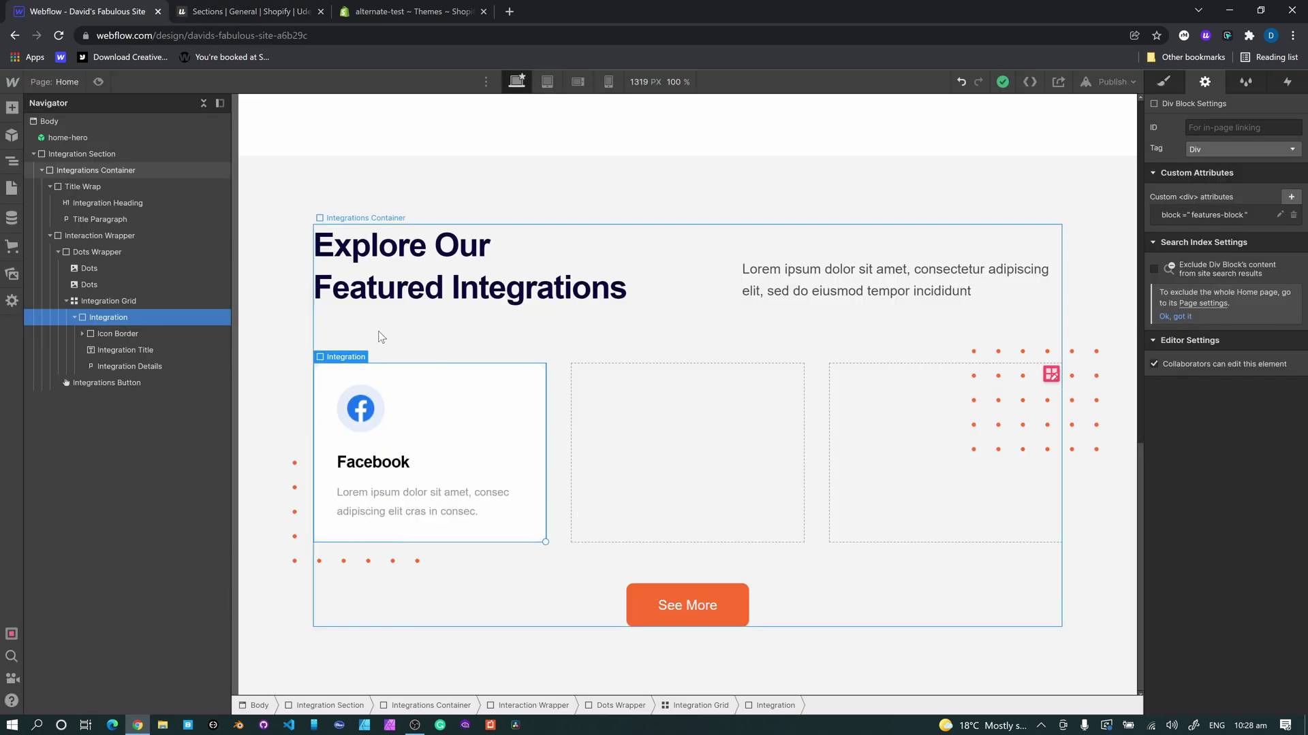
Convert the Facebook card into a Link Block and delete its block attribute.
{"action": "right_click", "coordinate": [391, 385]}
{"action": "left_click", "coordinate": [400, 418]}
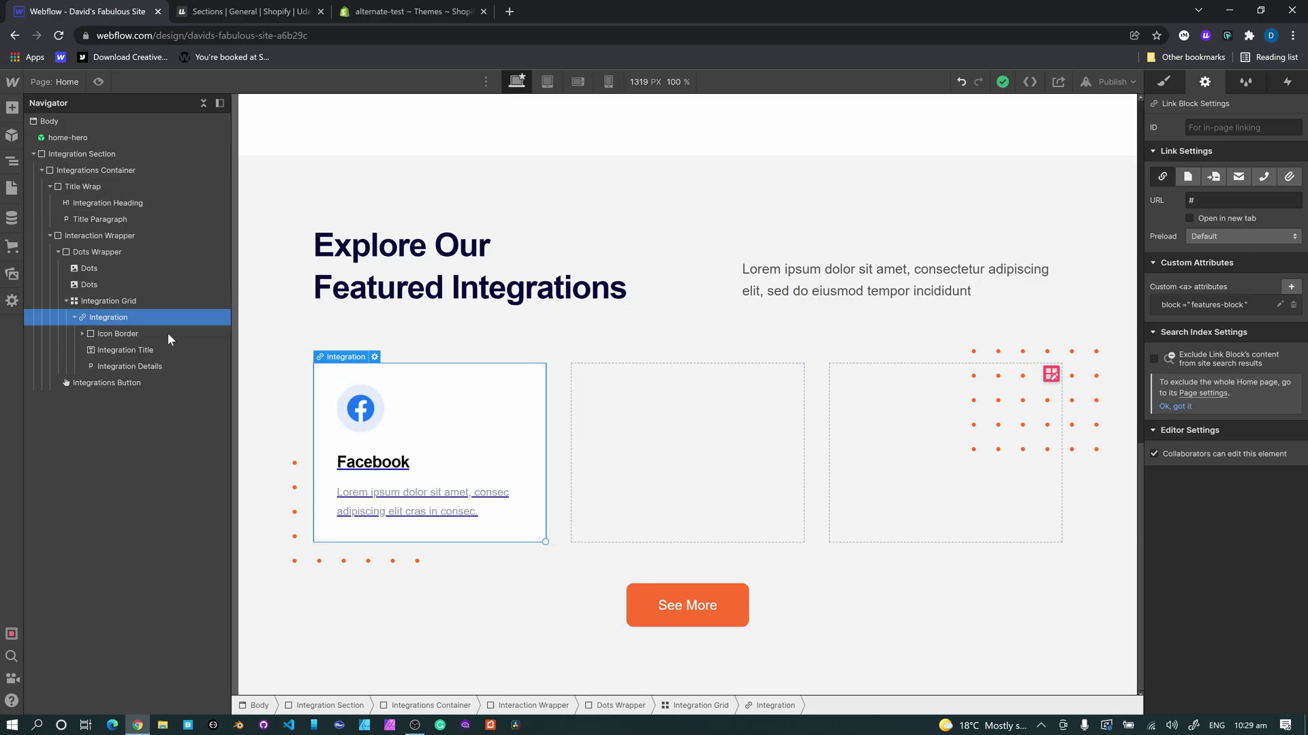
{"action": "left_click", "coordinate": [1293, 306]}
Add an option:url attribute valued 'block-url' to the link card.
{"action": "left_click", "coordinate": [1291, 288]}
{"action": "type", "text": "option"}
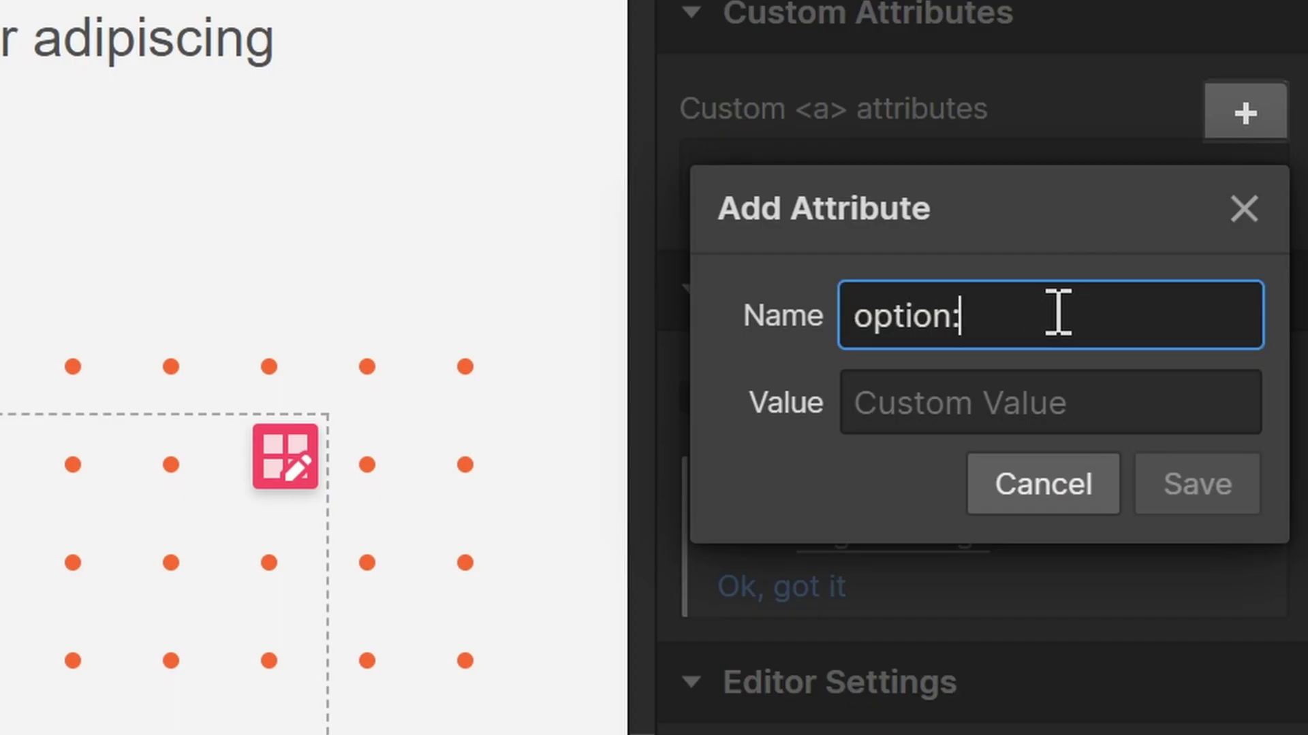
{"action": "type", "text": ":url"}
{"action": "key", "text": "Tab"}
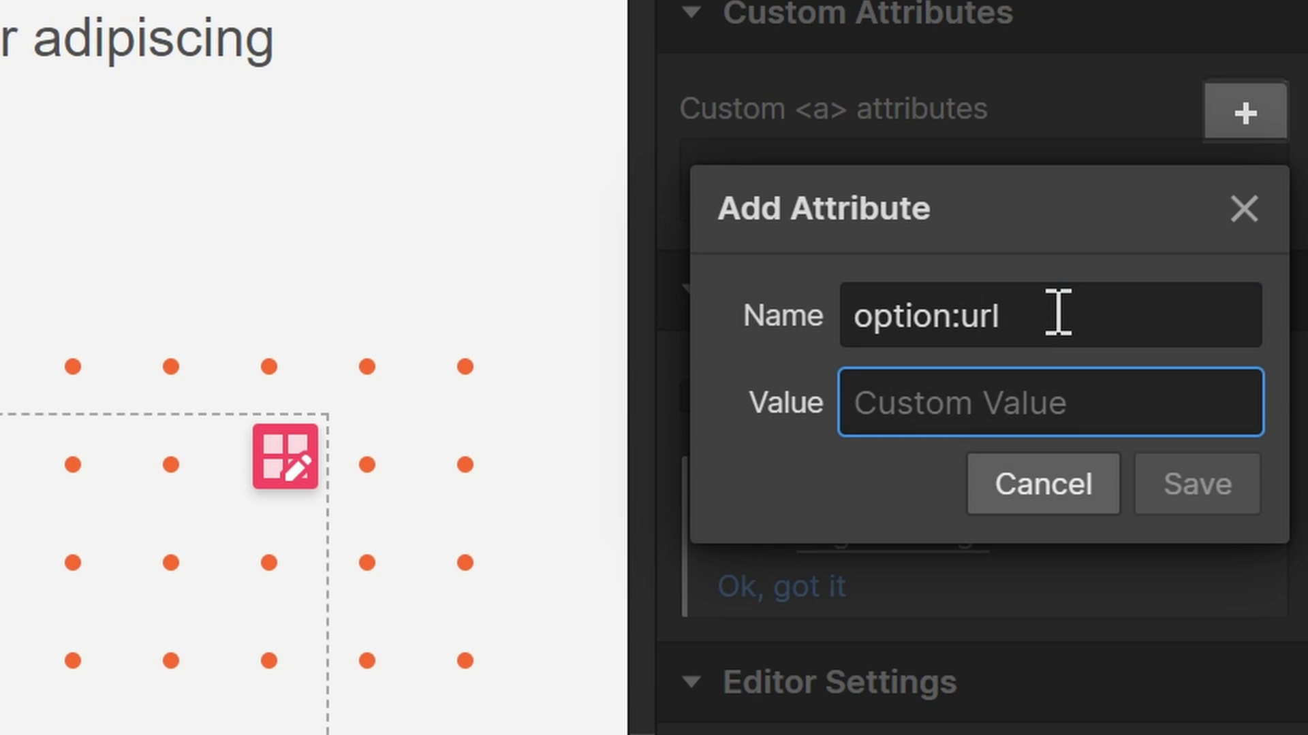
{"action": "type", "text": "block-url"}
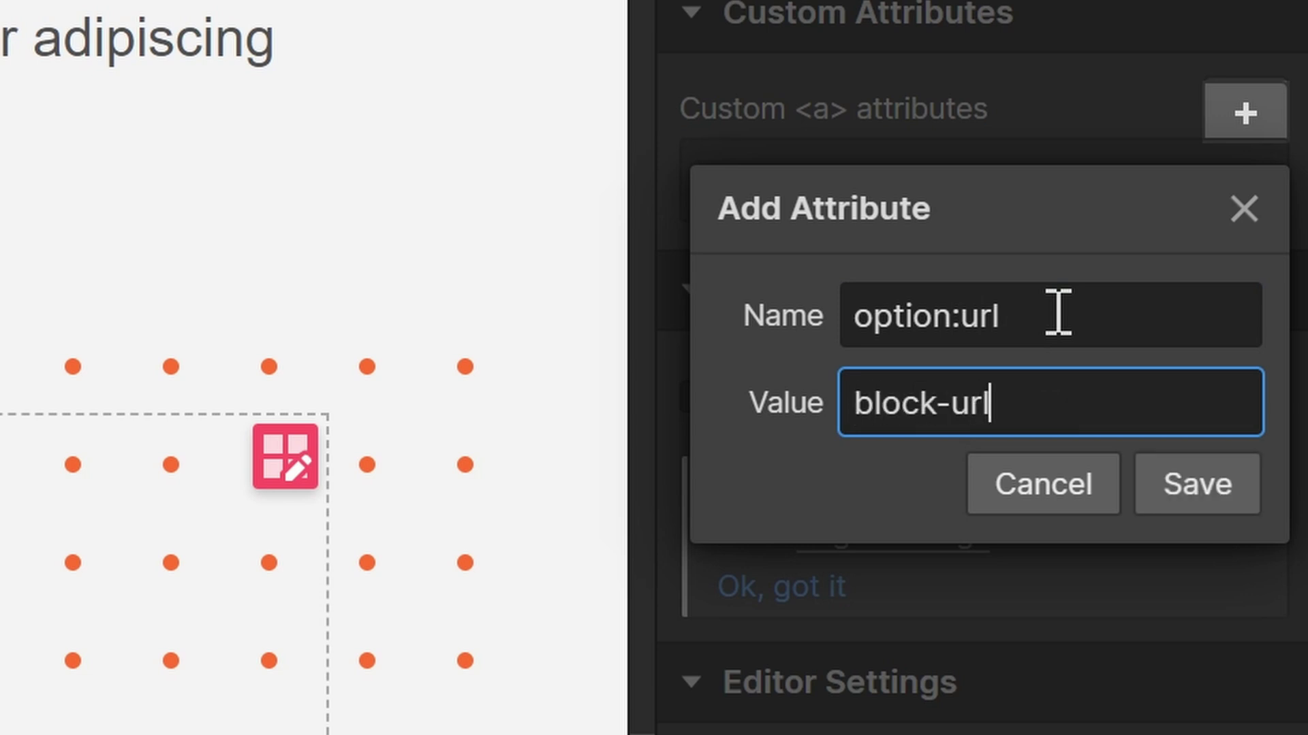
{"action": "key", "text": "Return"}
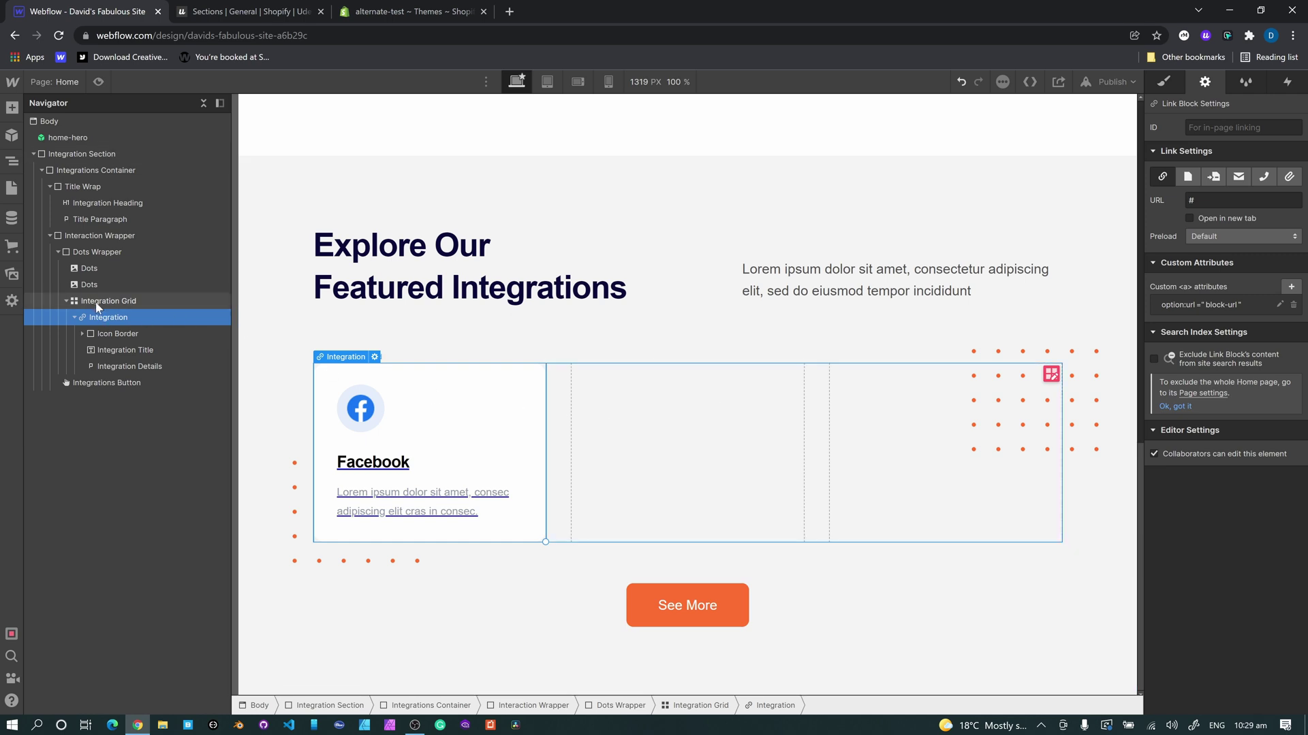
{"action": "left_click", "coordinate": [113, 295]}
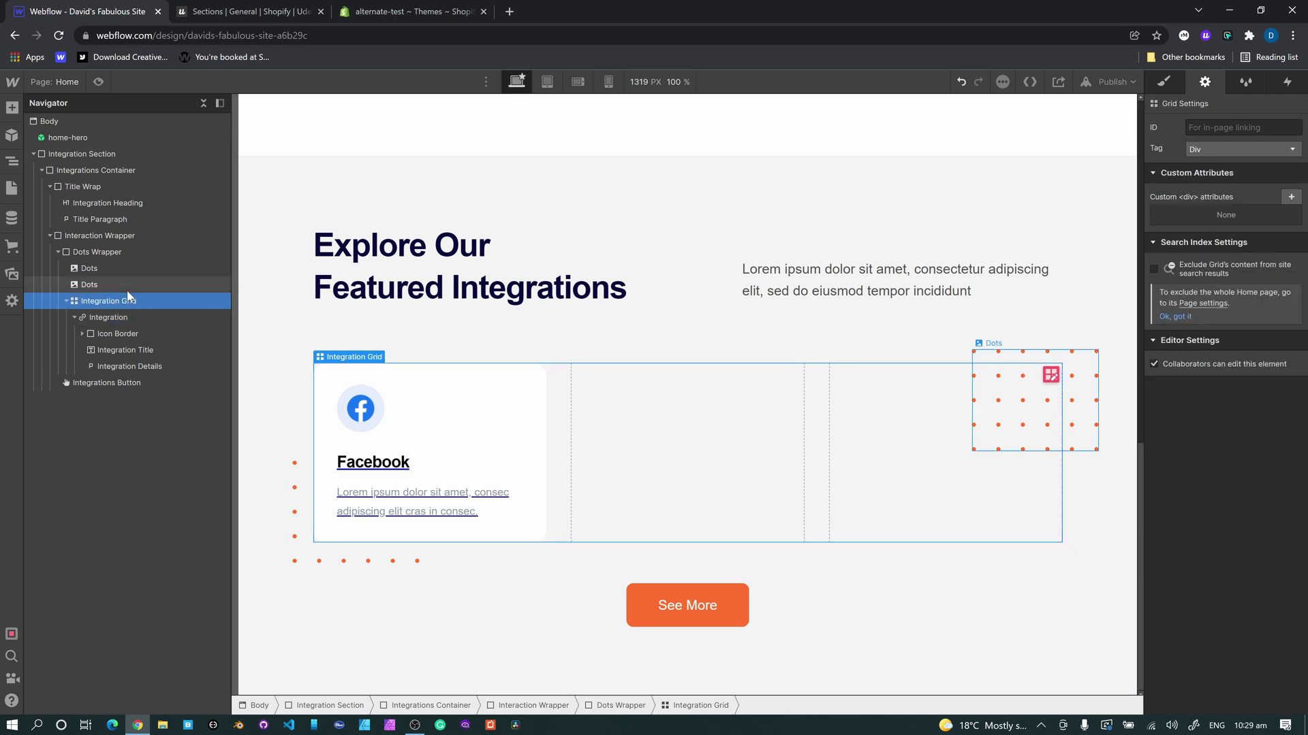
Add a Div Block to the Integration Grid and nest the Integration link card inside it.
{"action": "key", "text": "ctrl+e"}
{"action": "type", "text": "div"}
{"action": "key", "text": "Return"}
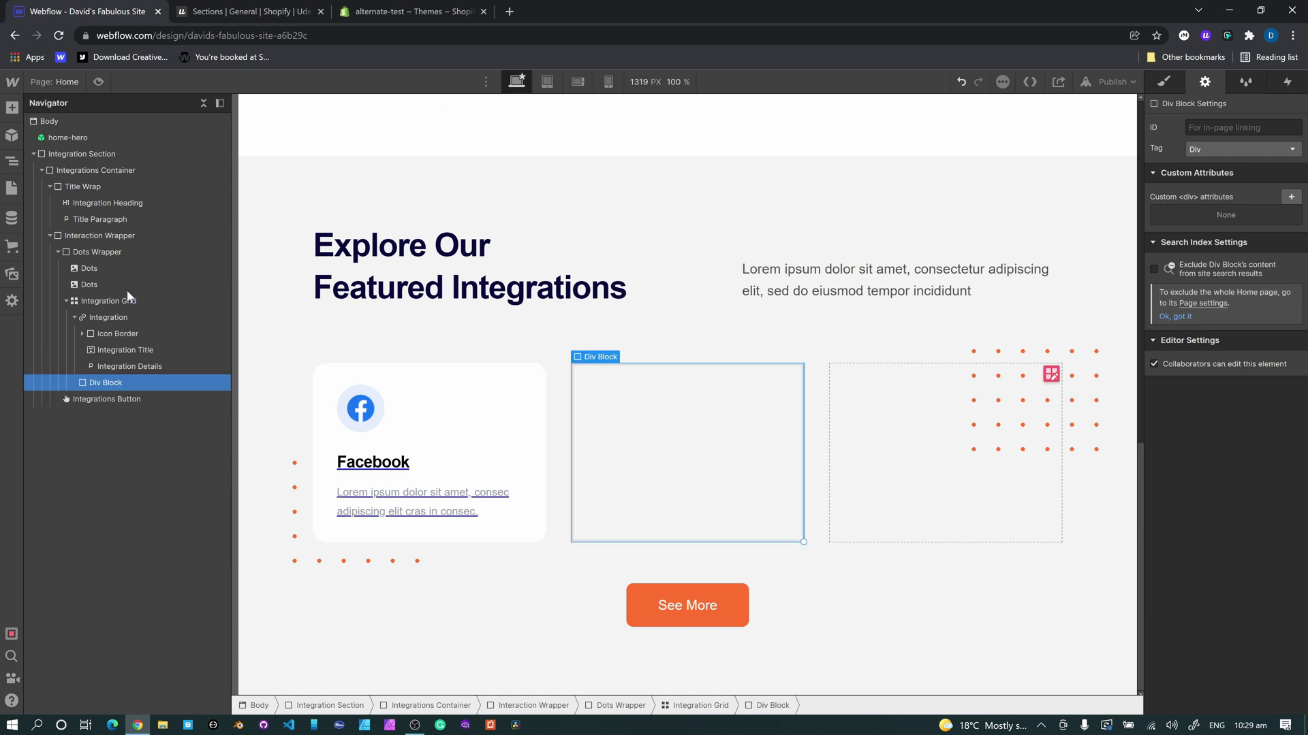
{"action": "left_click_drag", "start_coordinate": [112, 377], "coordinate": [102, 312]}
{"action": "left_click", "coordinate": [83, 329]}
{"action": "left_click", "coordinate": [104, 315]}
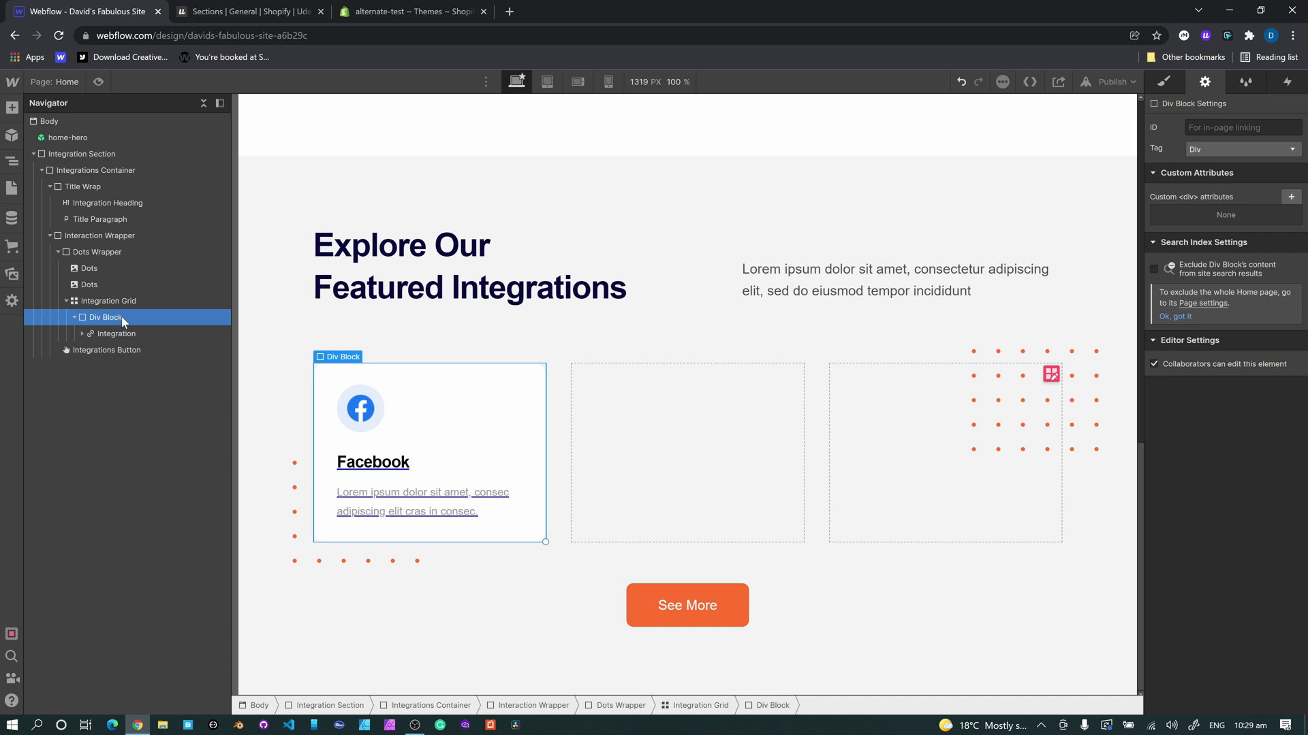
Copy the block attribute name from the Udesly docs and add block = feature-block to the Div Block.
{"action": "left_click", "coordinate": [238, 11]}
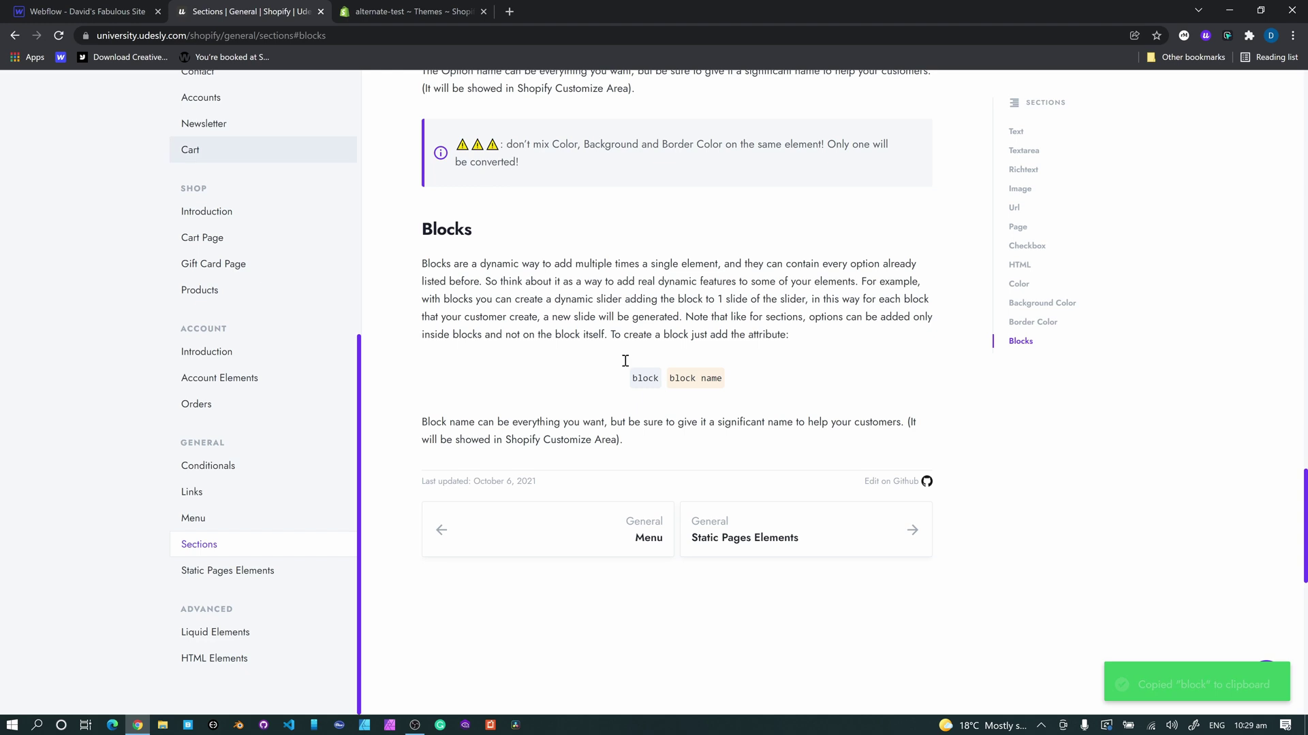
{"action": "left_click", "coordinate": [635, 380]}
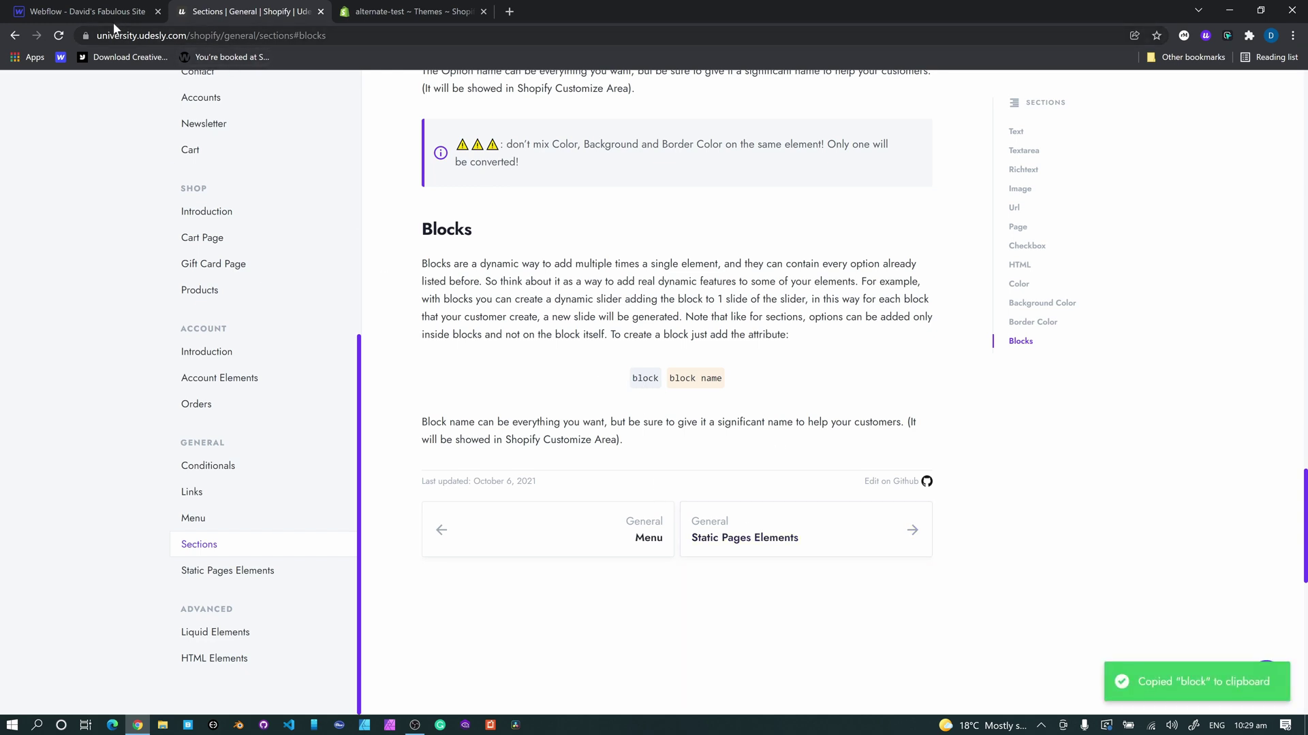
{"action": "left_click", "coordinate": [82, 11]}
{"action": "left_click", "coordinate": [1290, 196]}
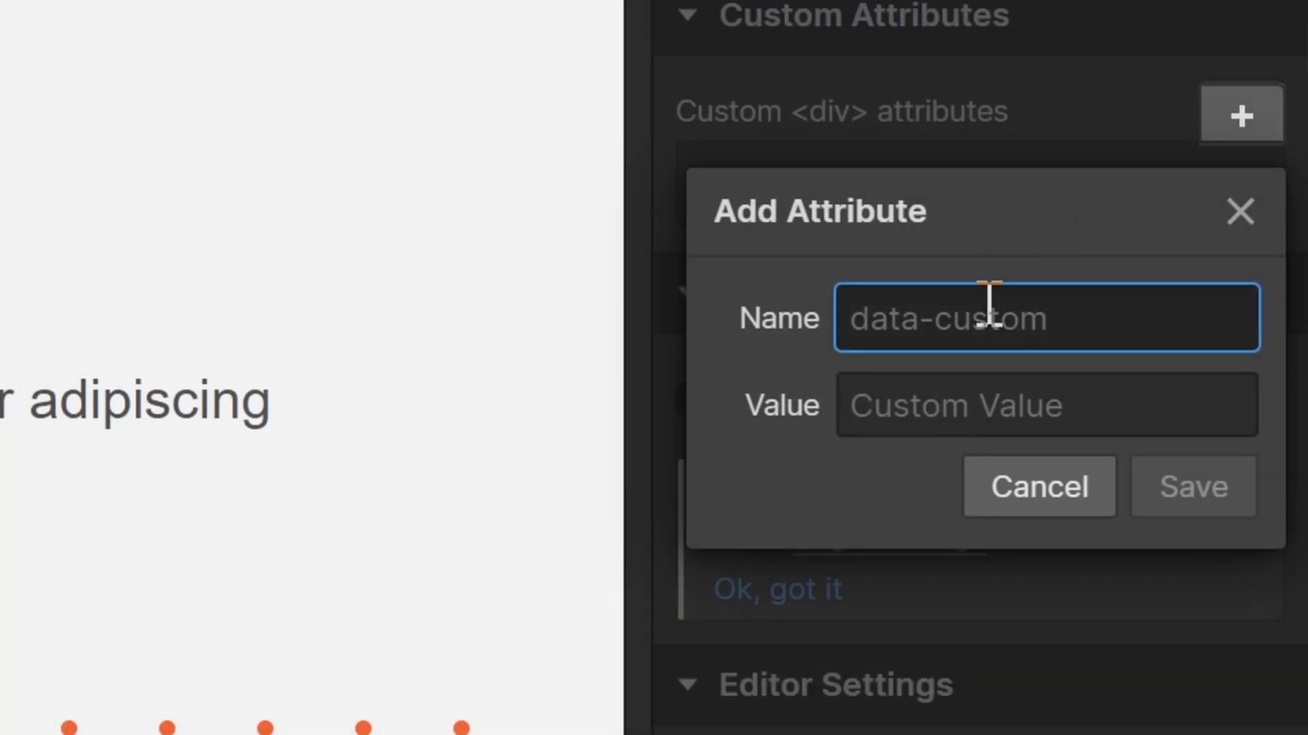
{"action": "key", "text": "ctrl+v"}
{"action": "left_click", "coordinate": [1025, 395]}
{"action": "type", "text": "fe"}
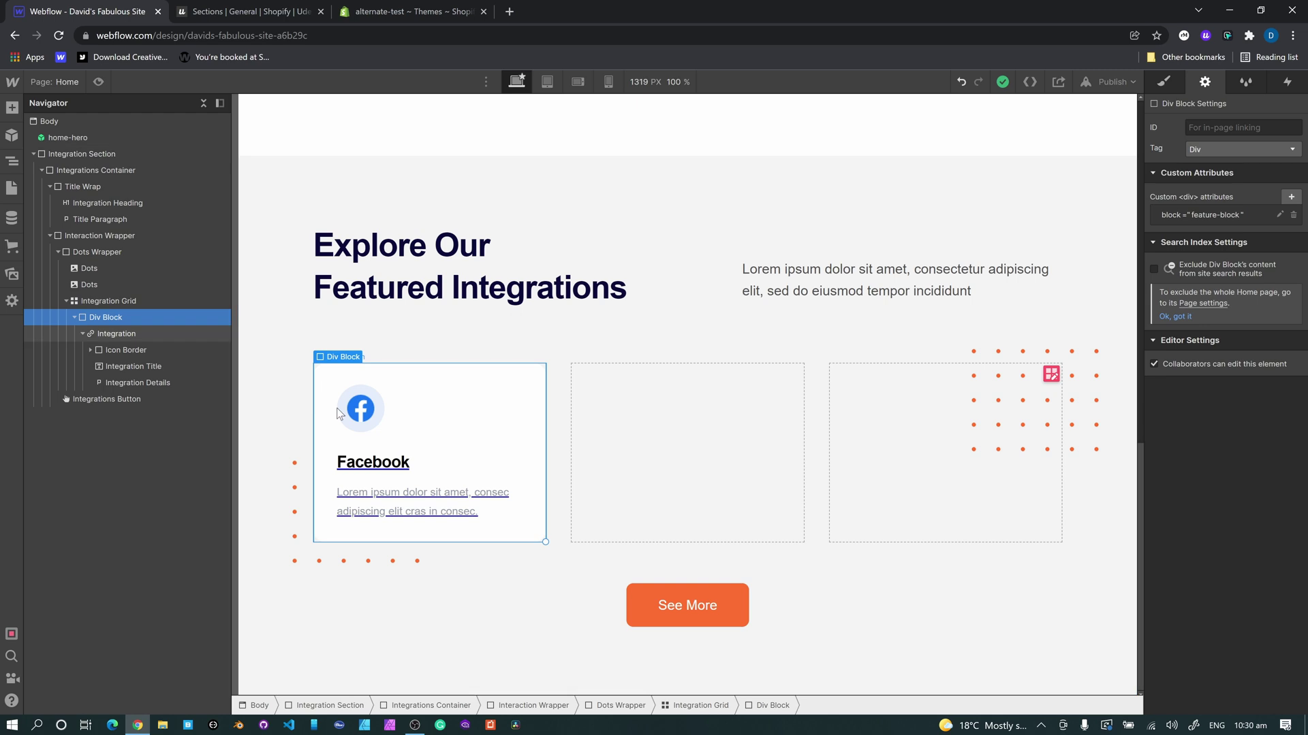
Give the Facebook title an option:text attribute valued 'heading'.
{"action": "left_click", "coordinate": [385, 465]}
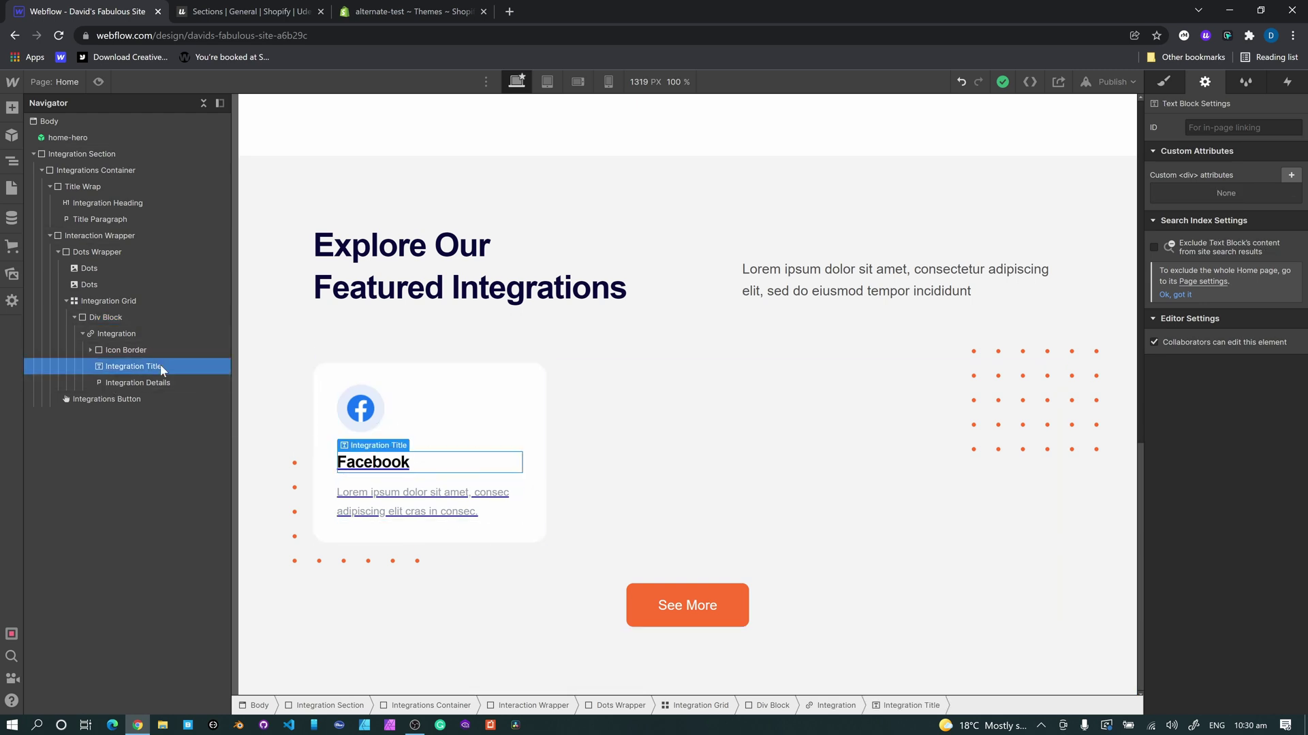
{"action": "left_click", "coordinate": [1291, 176]}
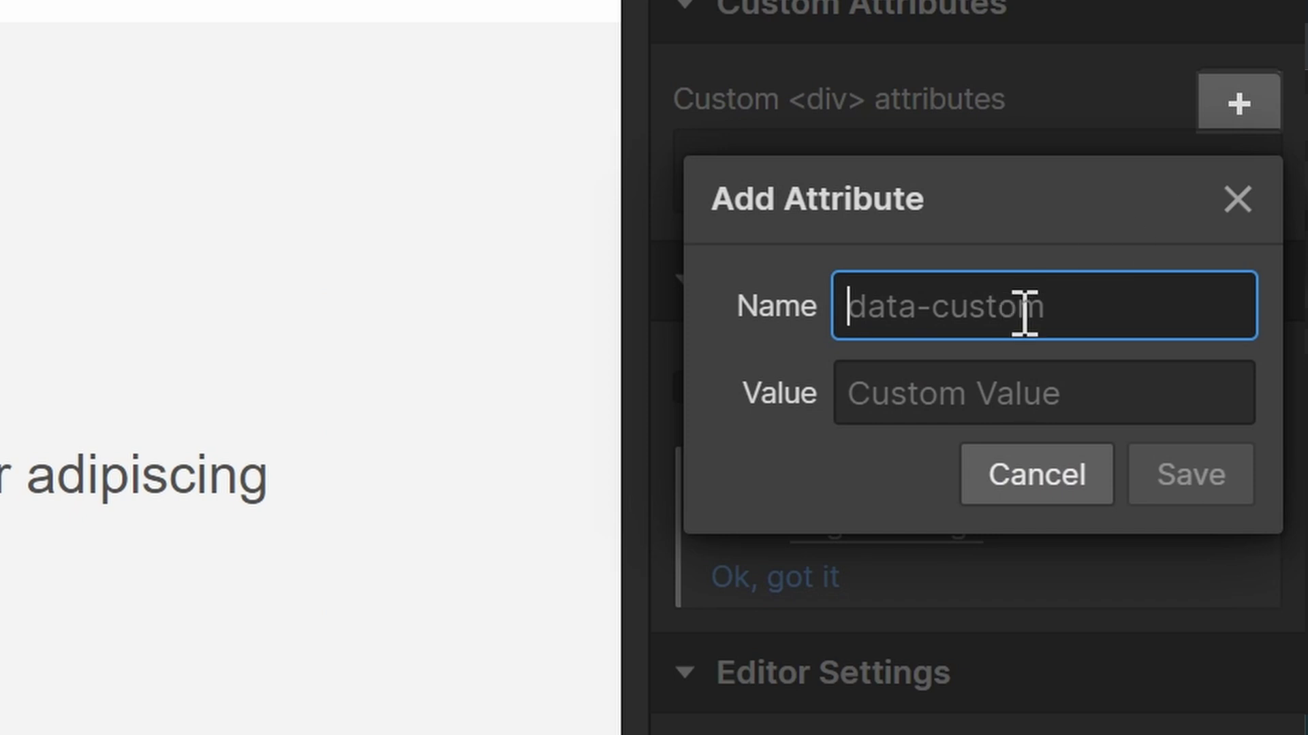
{"action": "type", "text": "dption"}
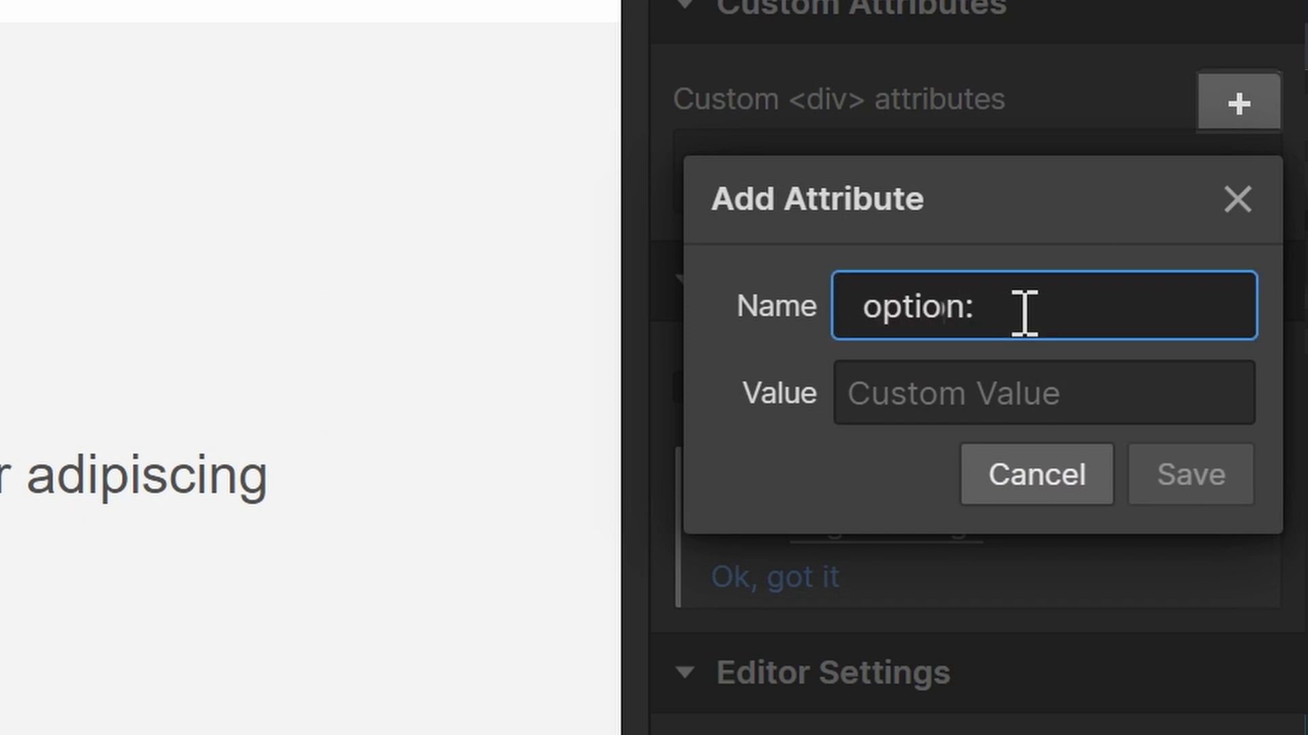
{"action": "type", "text": ":text"}
{"action": "key", "text": "Tab"}
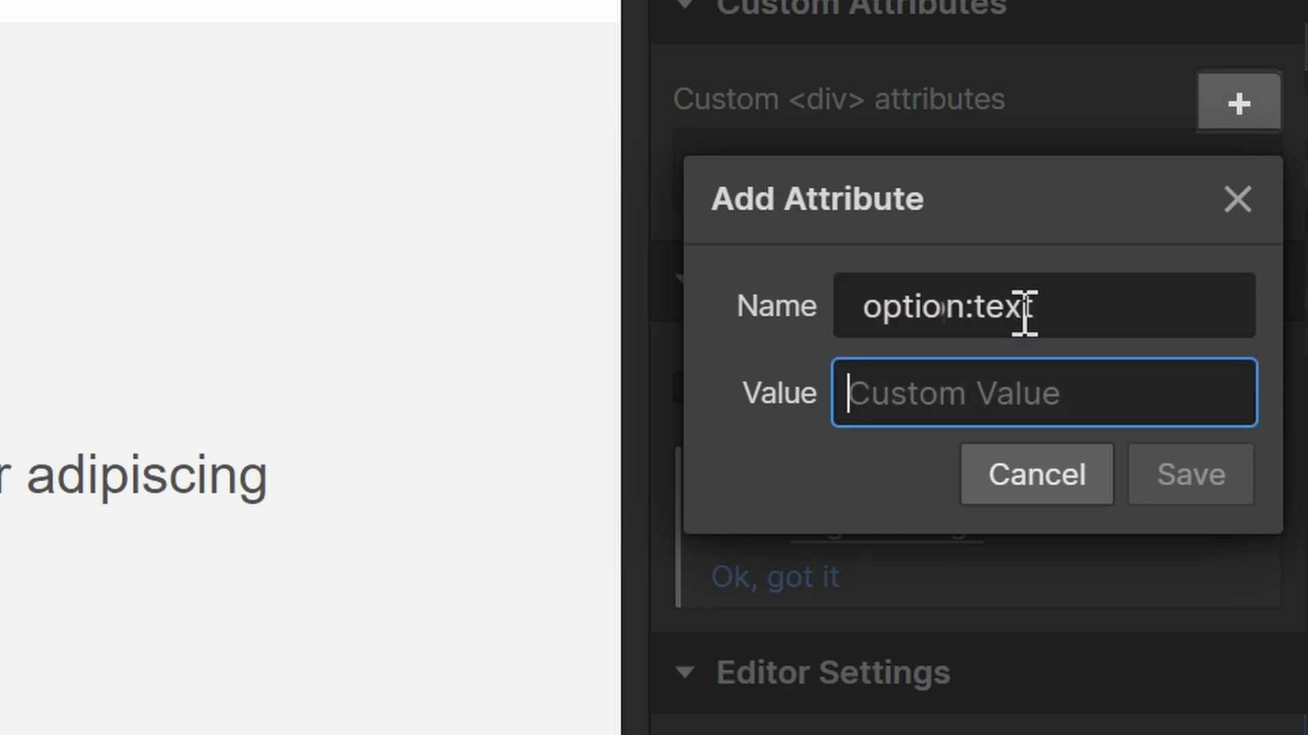
{"action": "type", "text": "heading"}
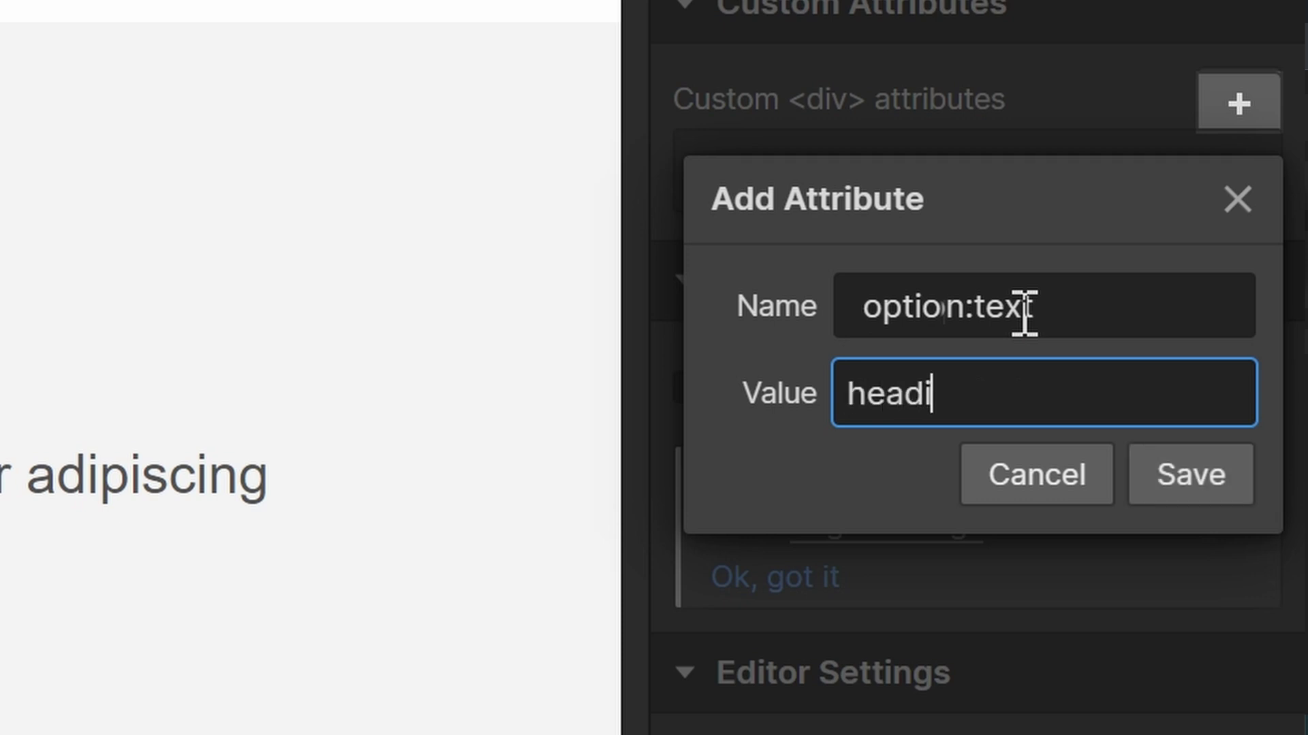
{"action": "key", "text": "Return"}
Add option:textarea = paragraph to the Integration Details description paragraph.
{"action": "left_click", "coordinate": [518, 502]}
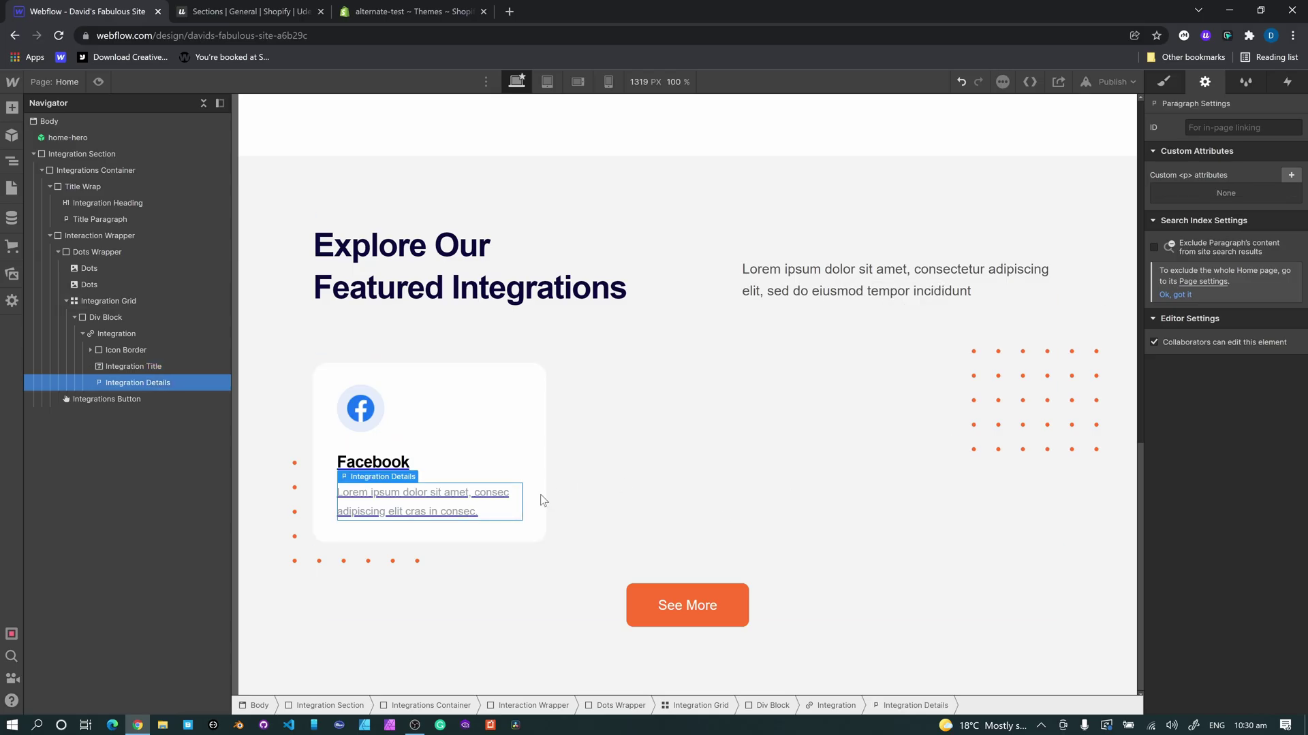
{"action": "left_click", "coordinate": [1292, 175]}
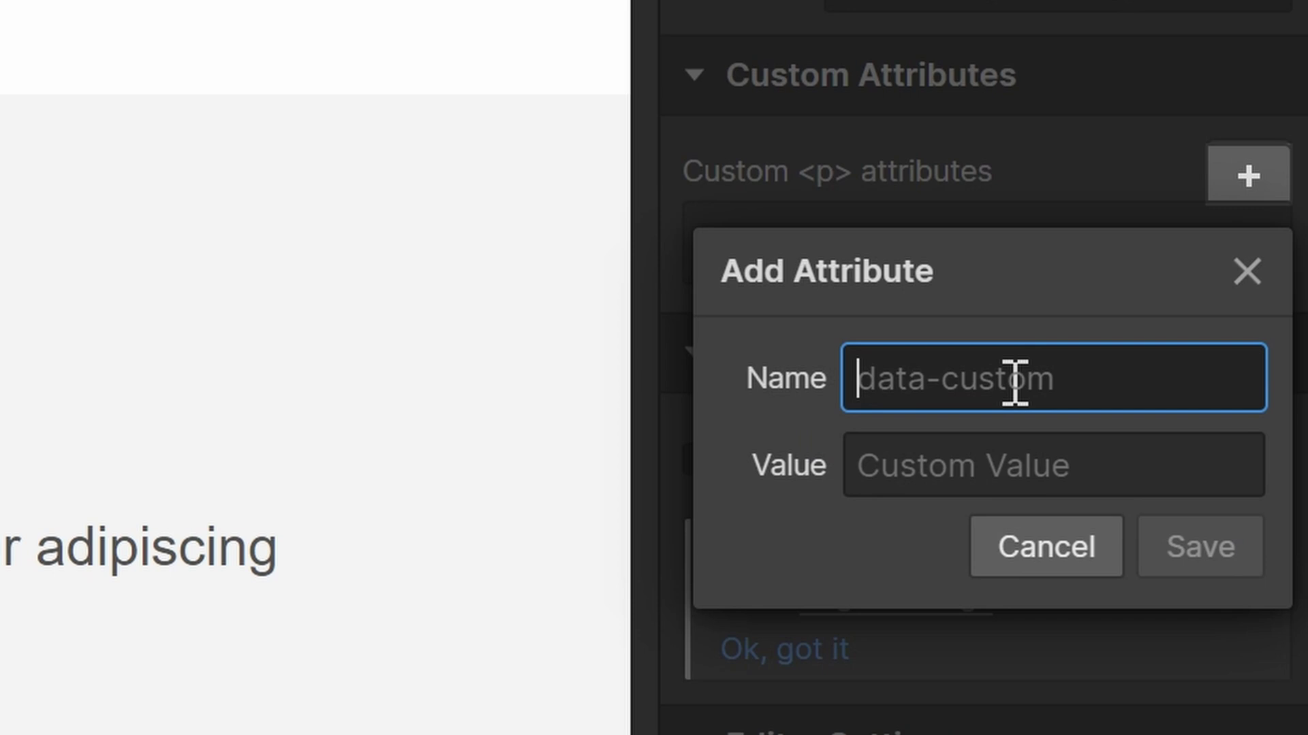
{"action": "type", "text": "option:texta"}
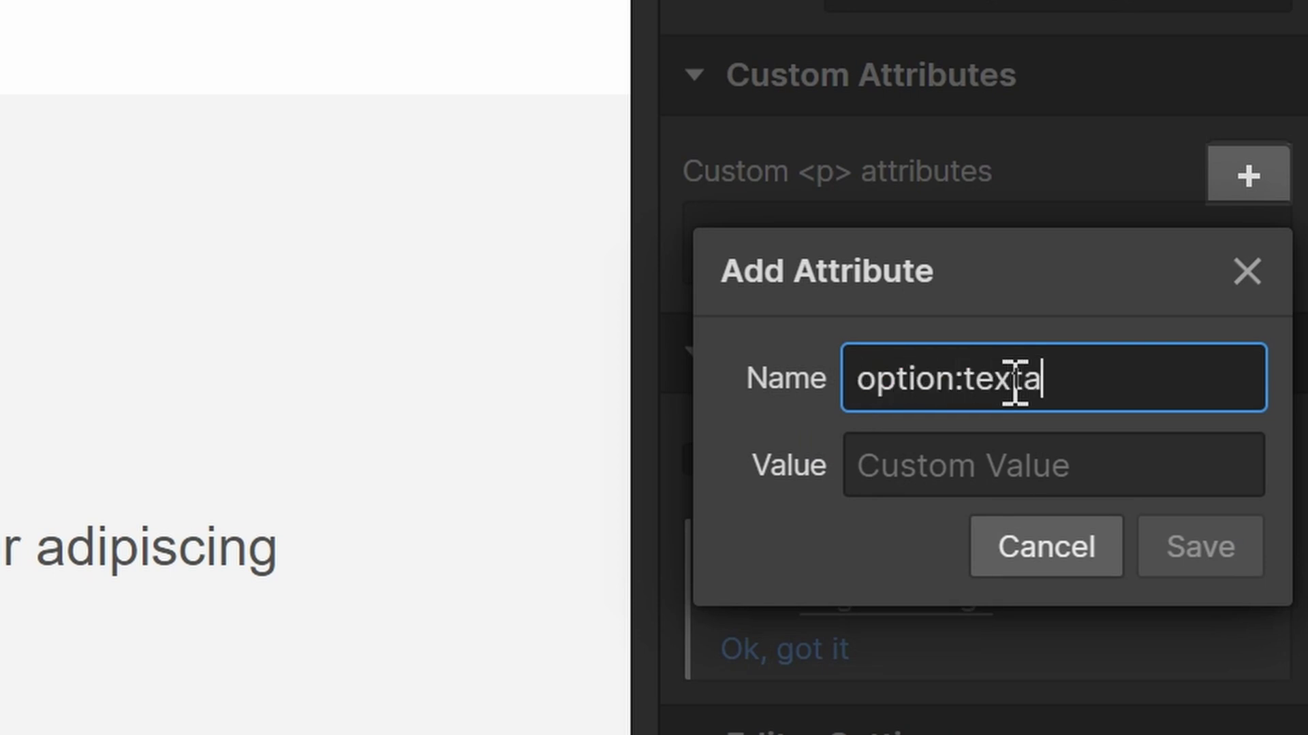
{"action": "type", "text": "rea"}
{"action": "key", "text": "Tab"}
{"action": "type", "text": "paragraph"}
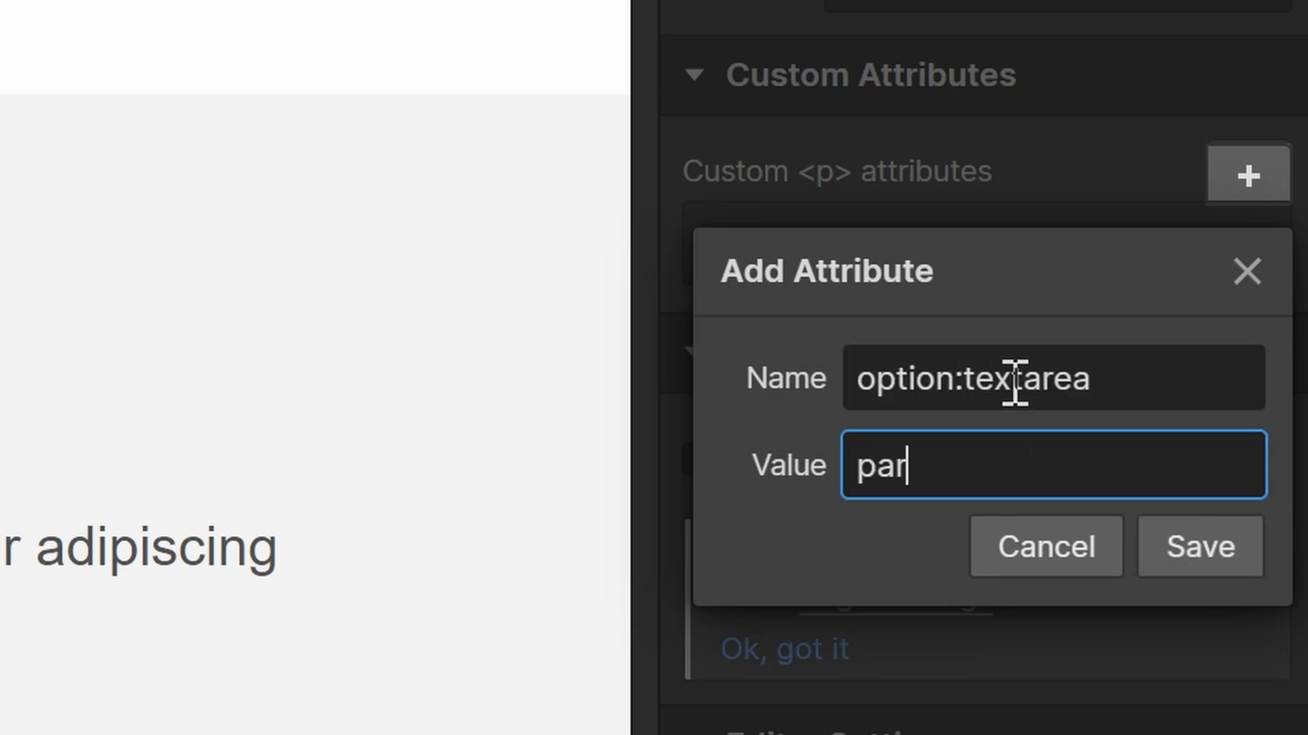
{"action": "key", "text": "Return"}
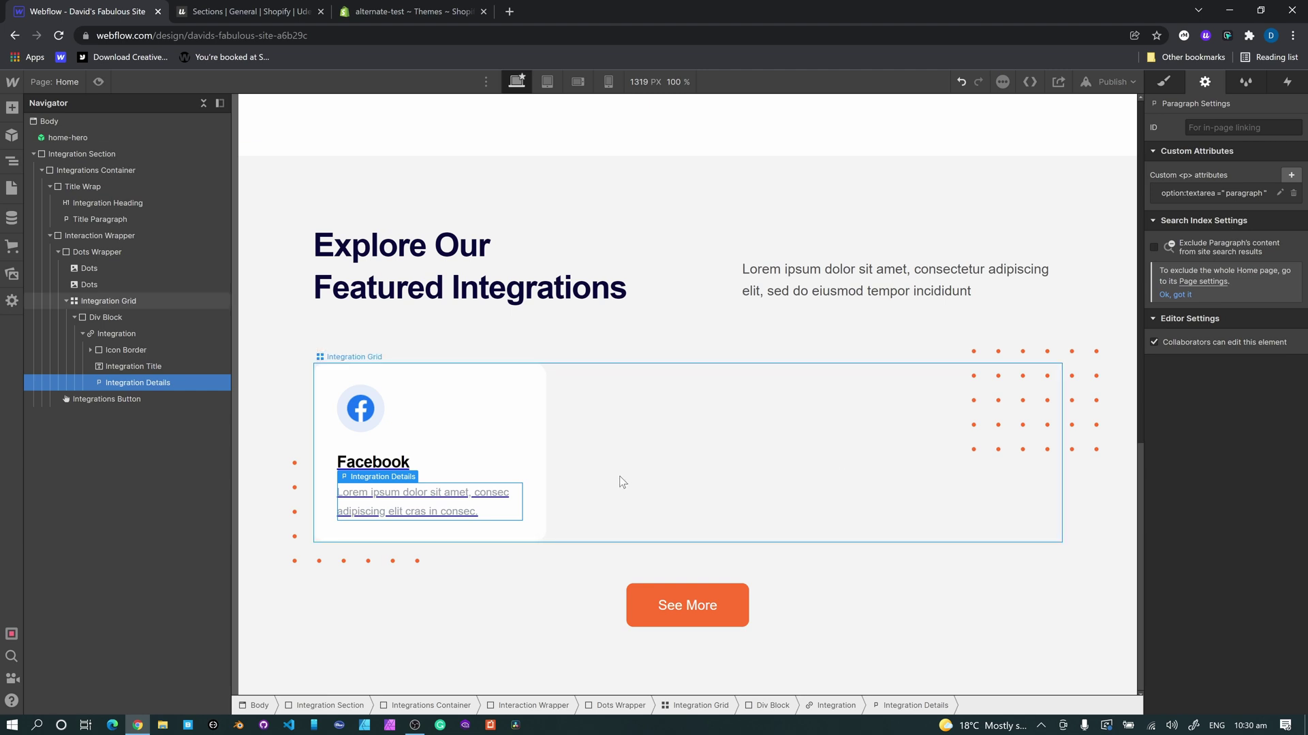
{"action": "left_click", "coordinate": [383, 421]}
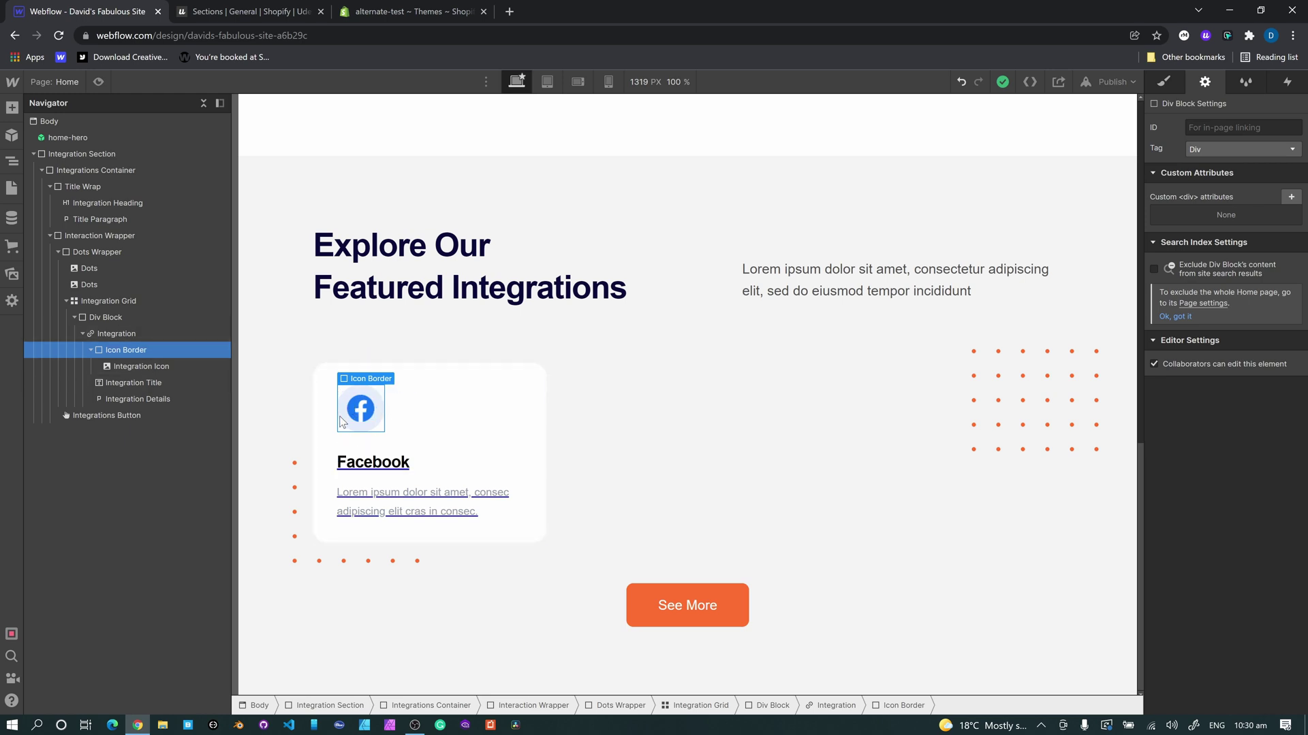
Look up the Background Color option in the Udesly sections docs.
{"action": "left_click", "coordinate": [267, 12]}
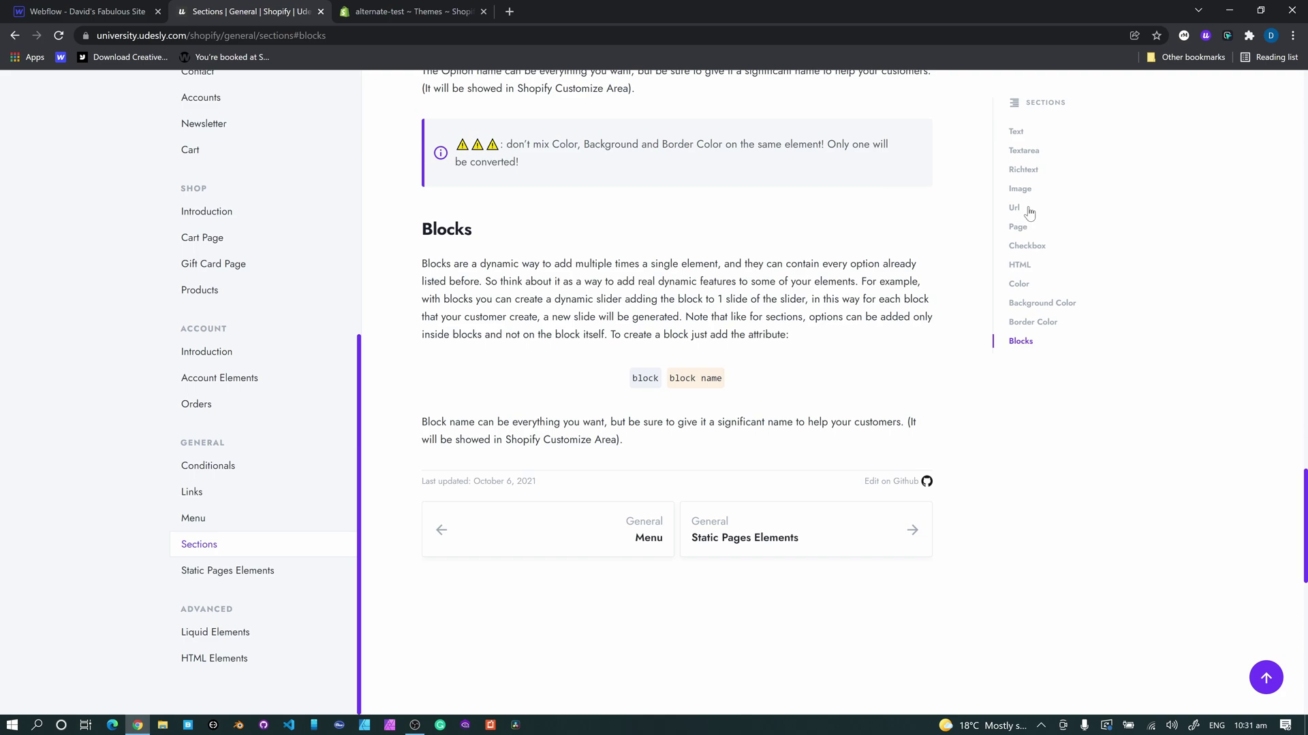
{"action": "left_click", "coordinate": [1033, 298]}
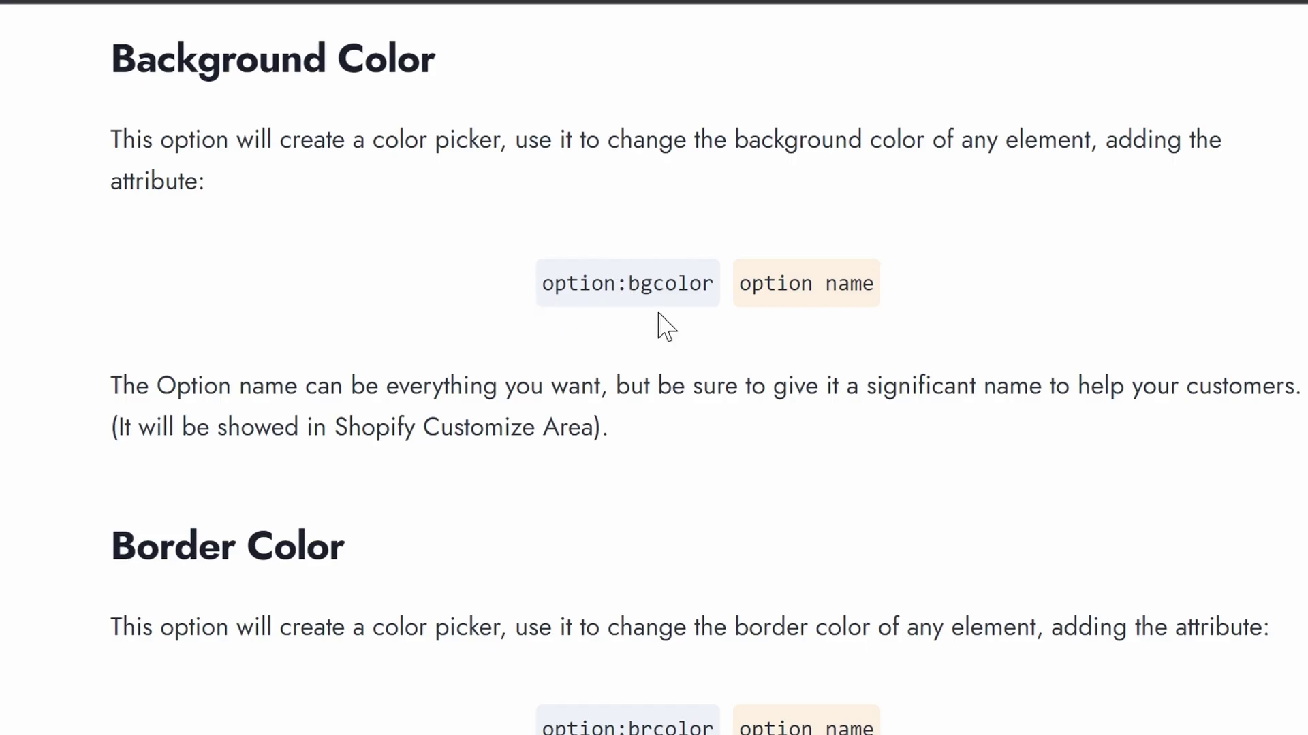
{"action": "left_click", "coordinate": [82, 12]}
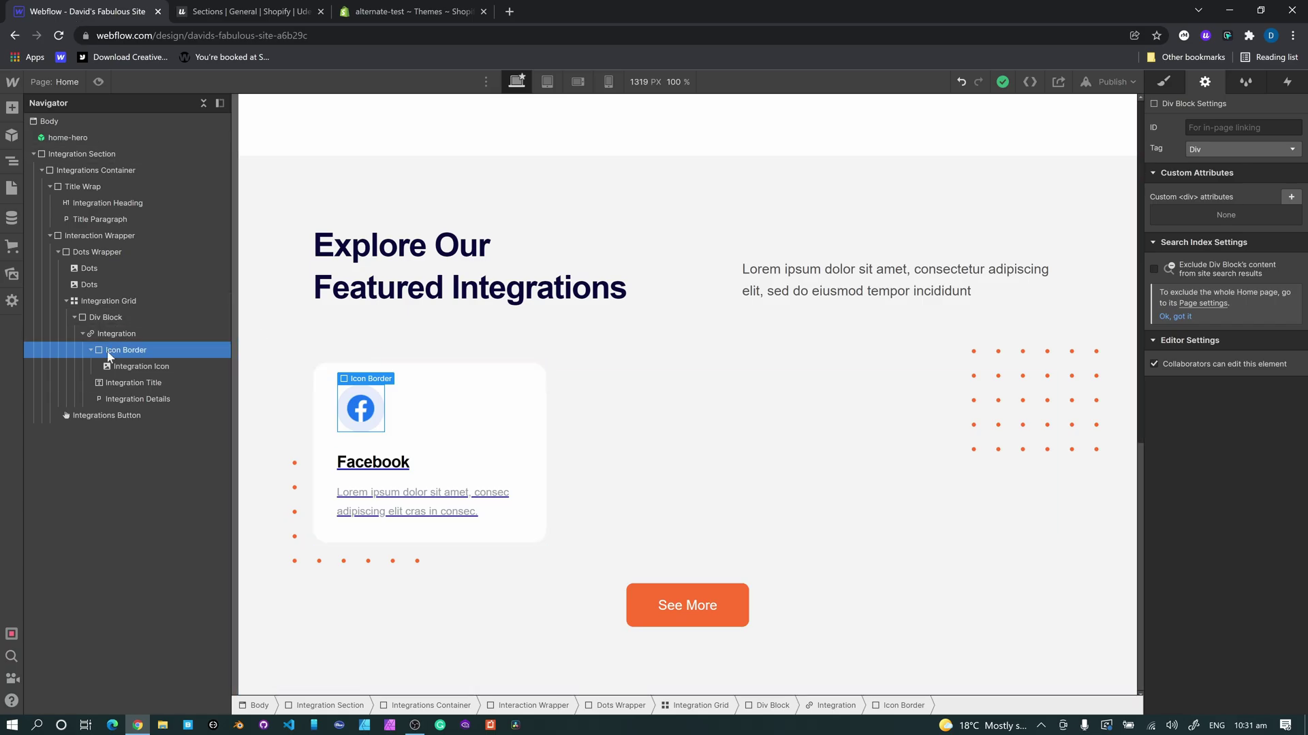
Add option:bgcolor = icon-colour to Icon Border and delete the Facebook icon image.
{"action": "left_click", "coordinate": [1290, 199]}
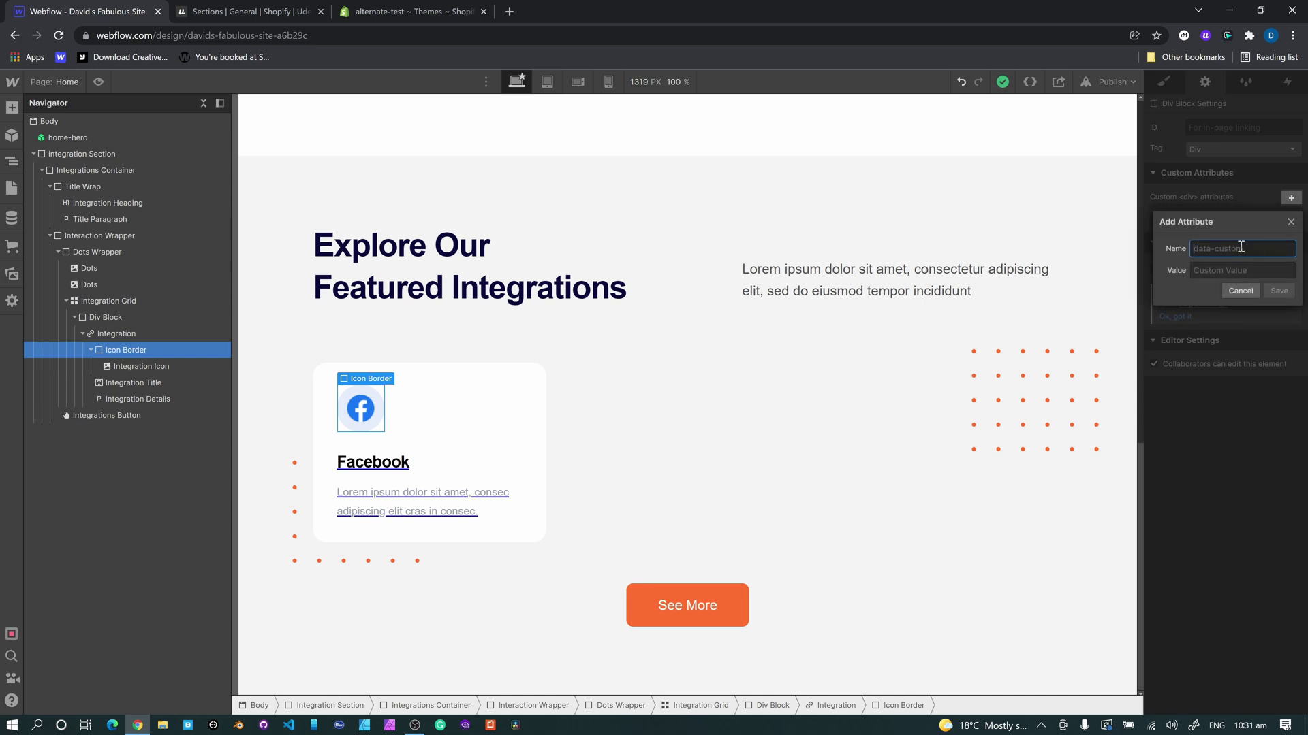
{"action": "left_click", "coordinate": [1238, 271]}
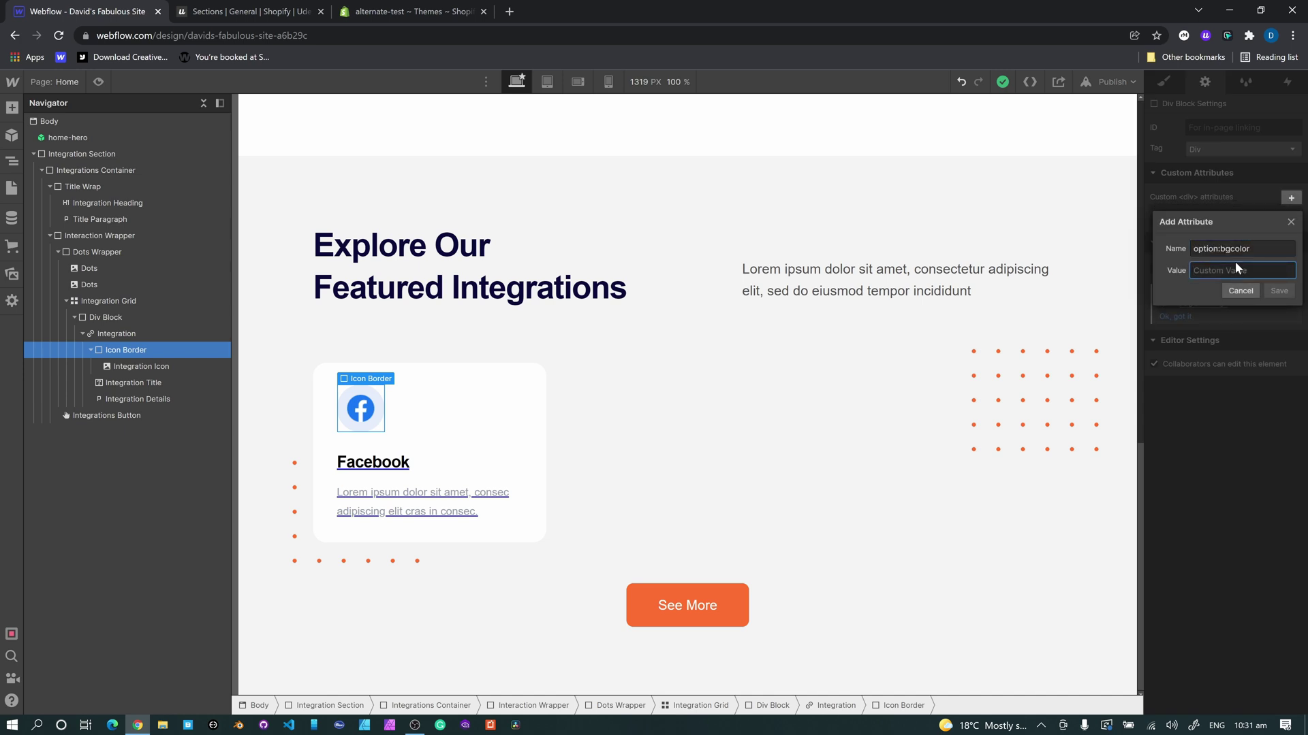
{"action": "type", "text": "ico"}
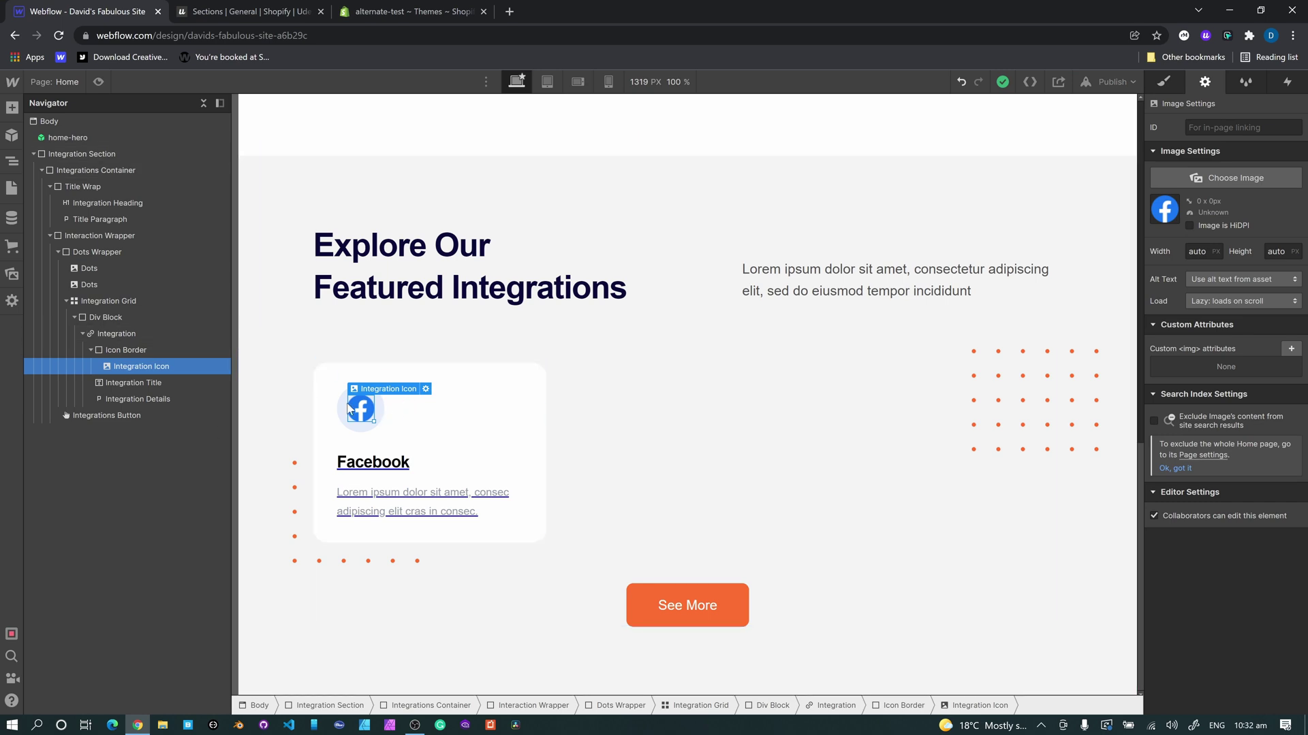
{"action": "key", "text": "Delete"}
Insert a Div Block inside Icon Border and give it the Integration Icon class.
{"action": "left_click", "coordinate": [362, 417]}
{"action": "key", "text": "ctrl+e"}
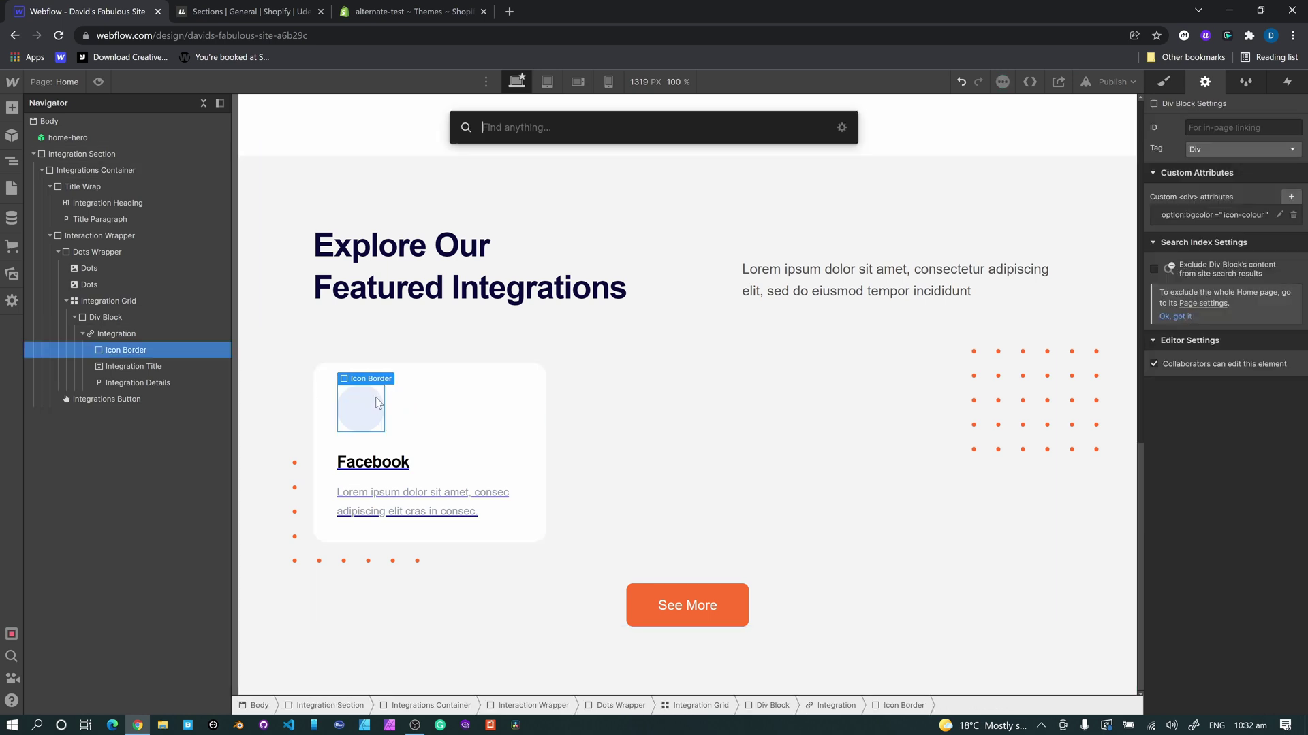
{"action": "type", "text": "div"}
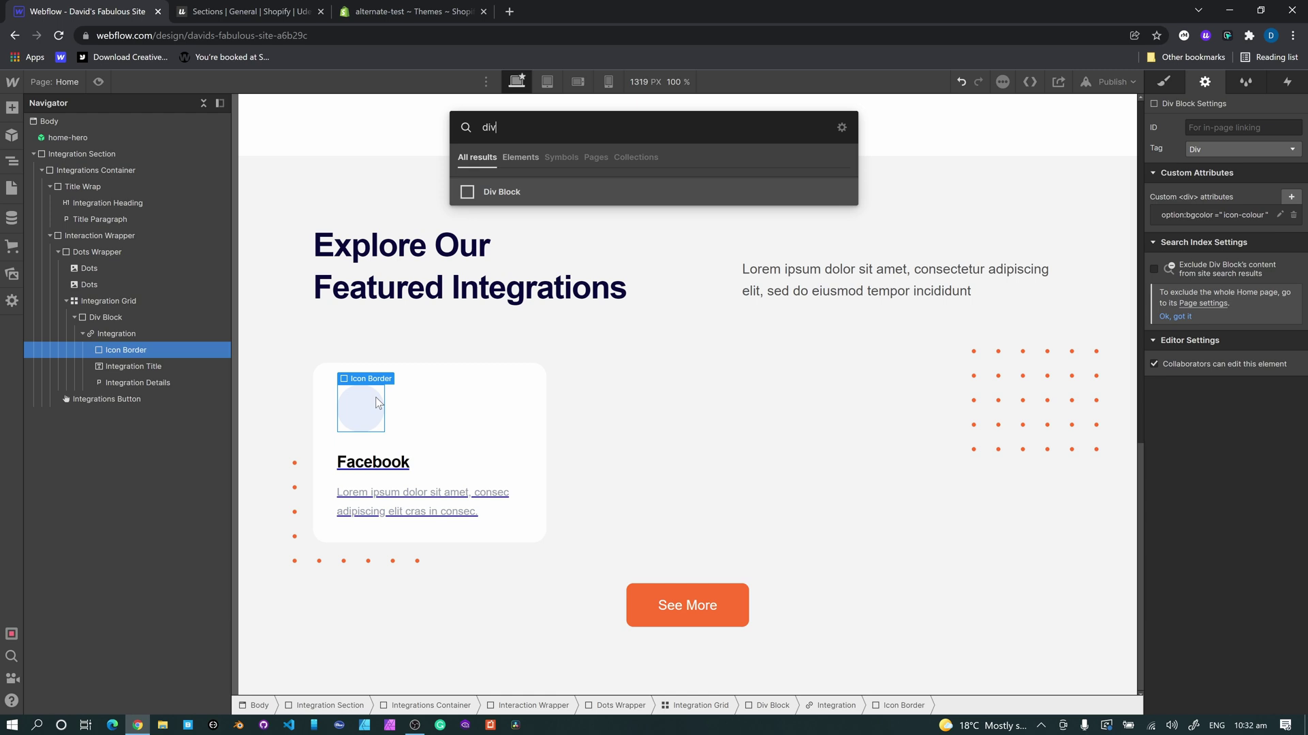
{"action": "key", "text": "Return"}
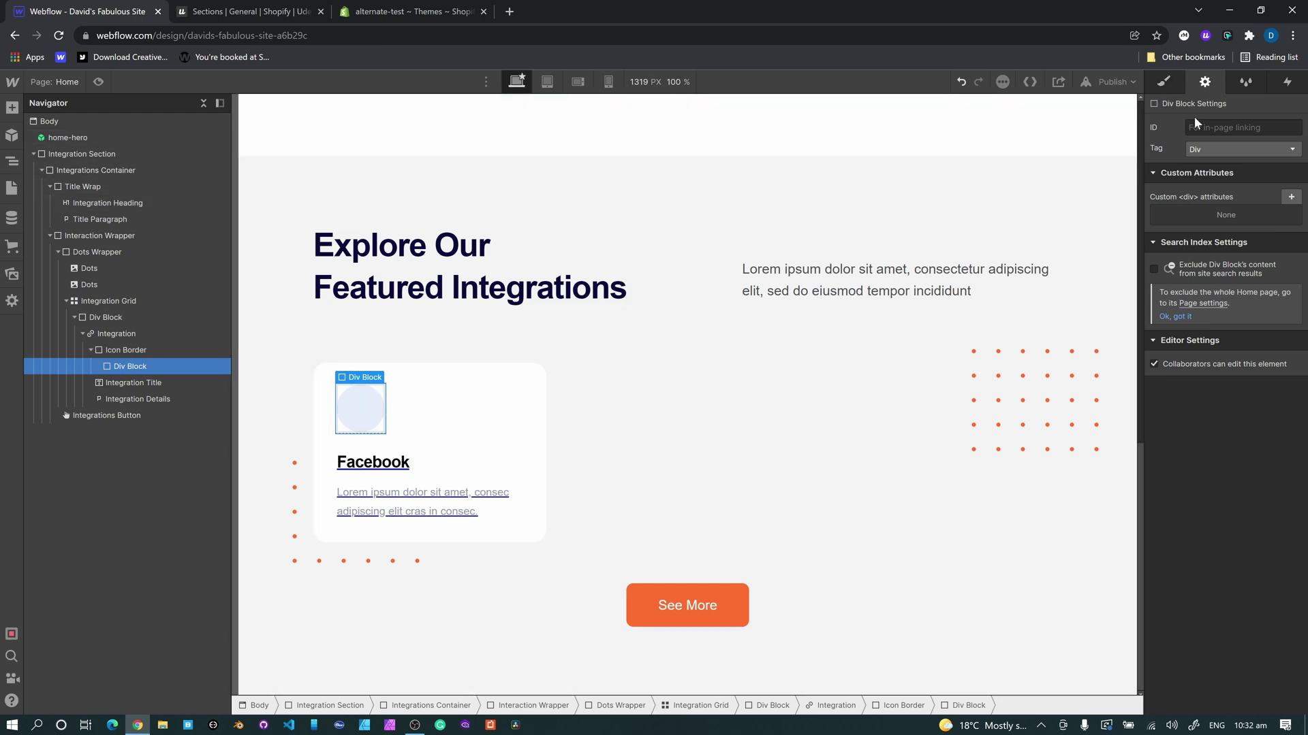
{"action": "left_click", "coordinate": [1163, 81]}
{"action": "left_click", "coordinate": [1218, 153]}
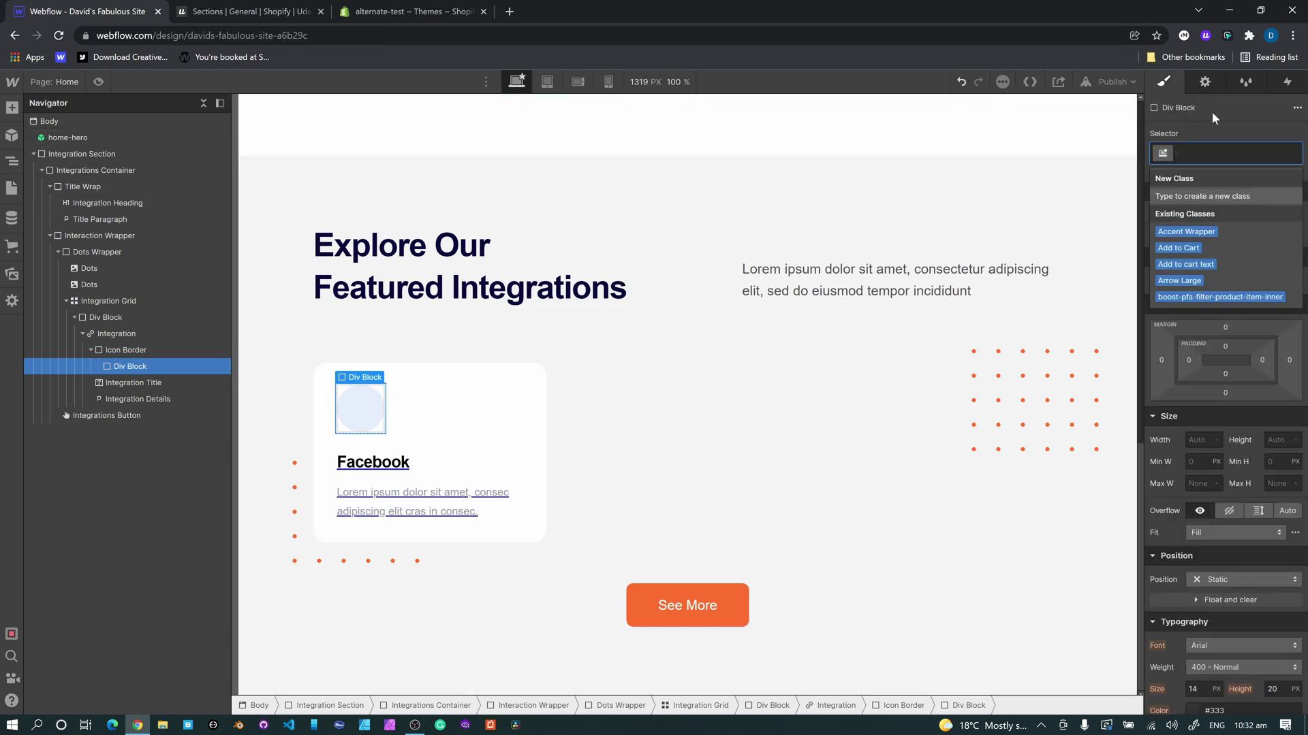
{"action": "type", "text": "inte"}
{"action": "key", "text": "Down"}
{"action": "key", "text": "Down"}
{"action": "key", "text": "Down"}
{"action": "key", "text": "Down"}
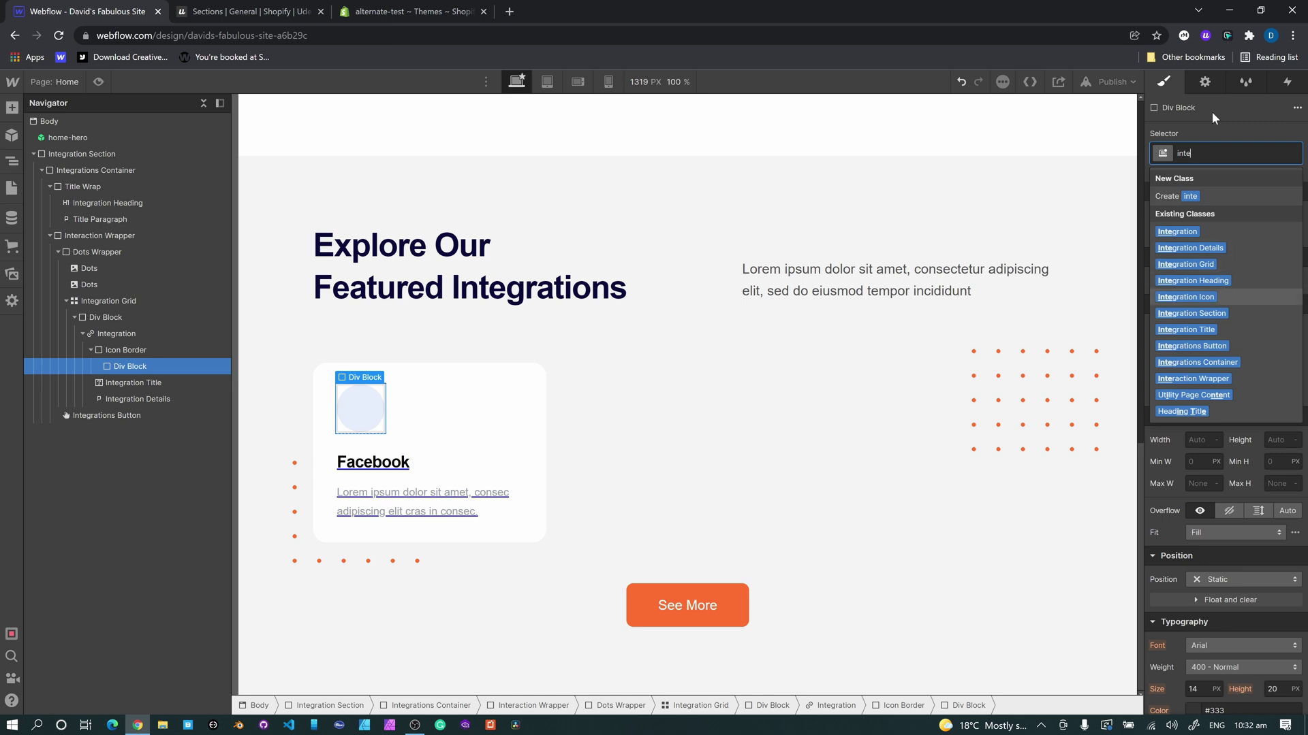
{"action": "key", "text": "Return"}
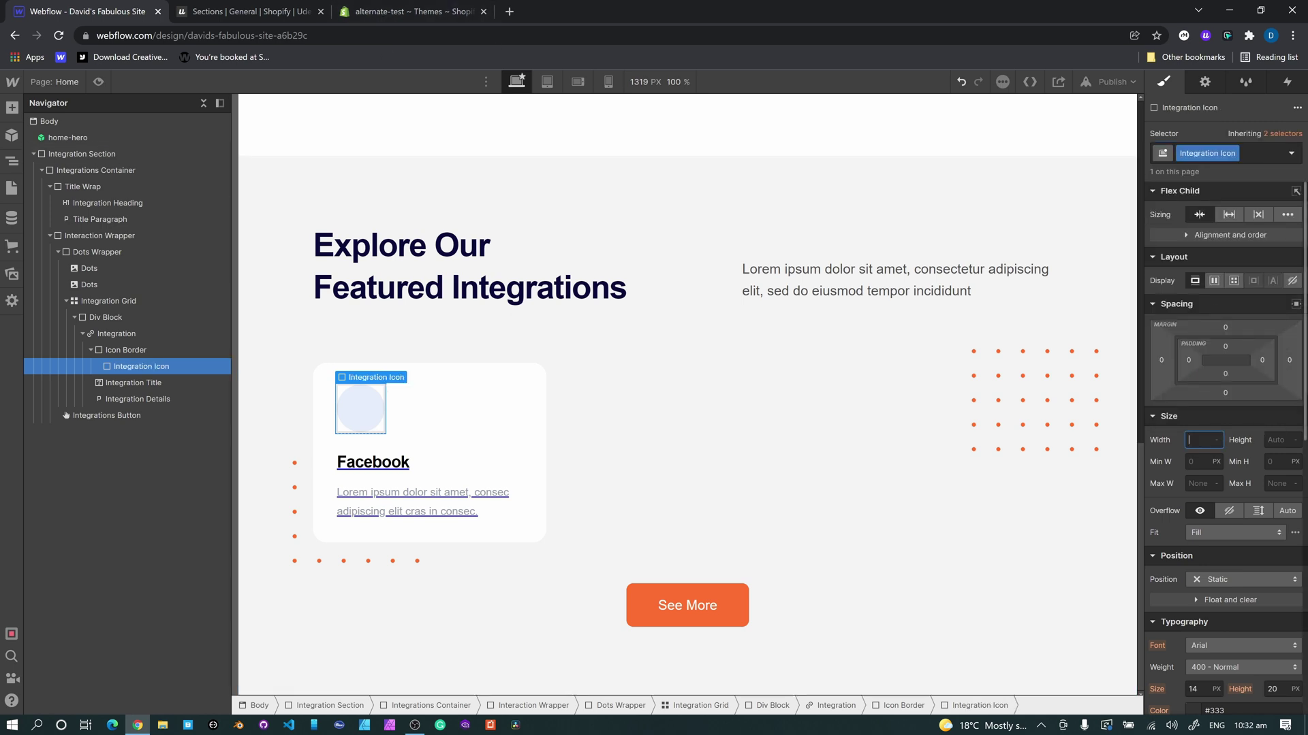
Size the Integration Icon block to 50 × 50 px, then view the HTML option in the Udesly docs.
{"action": "type", "text": "50"}
{"action": "key", "text": "Tab"}
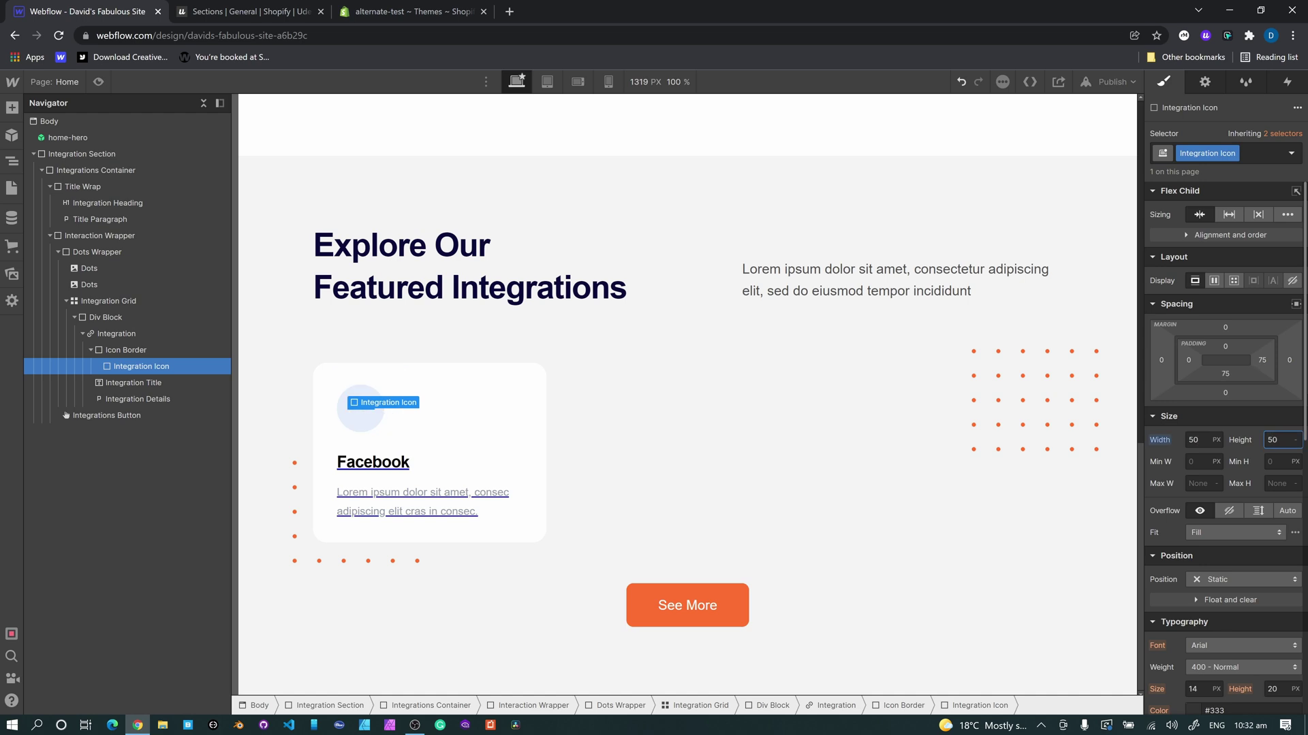
{"action": "key", "text": "Return"}
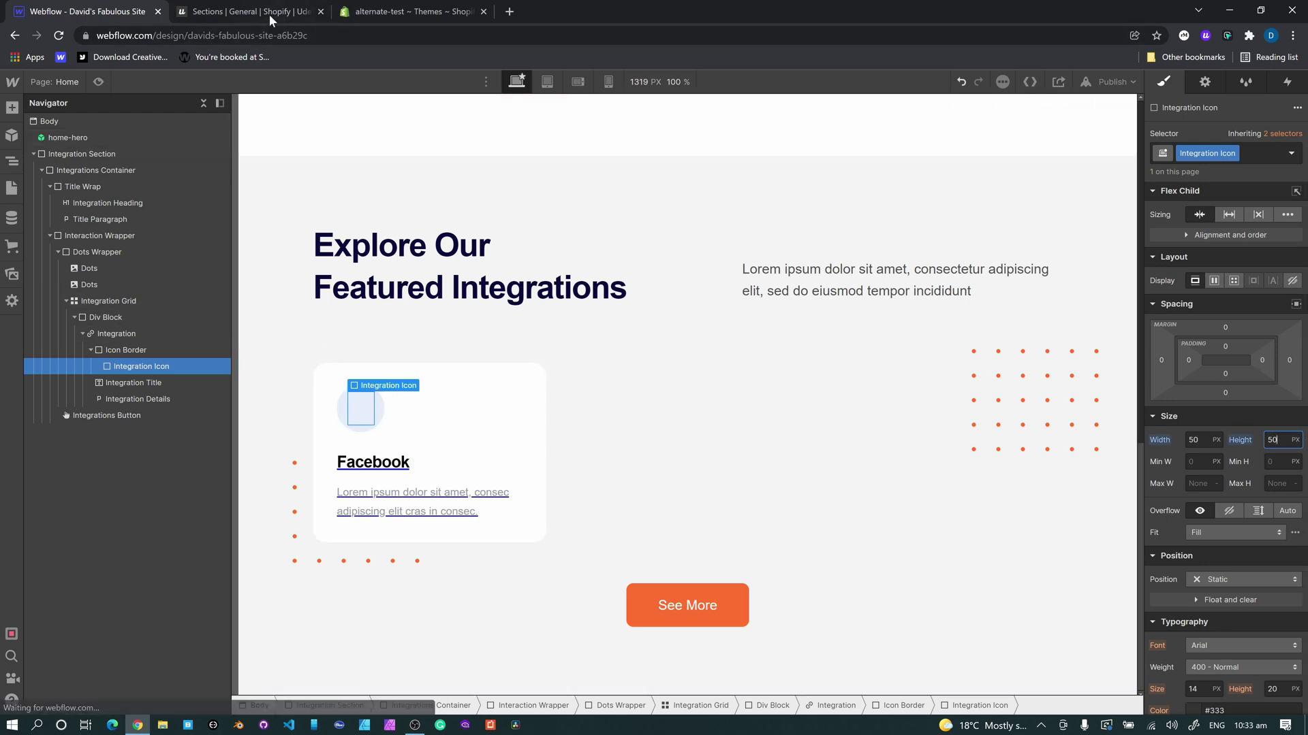
{"action": "key", "text": "ctrl+Tab"}
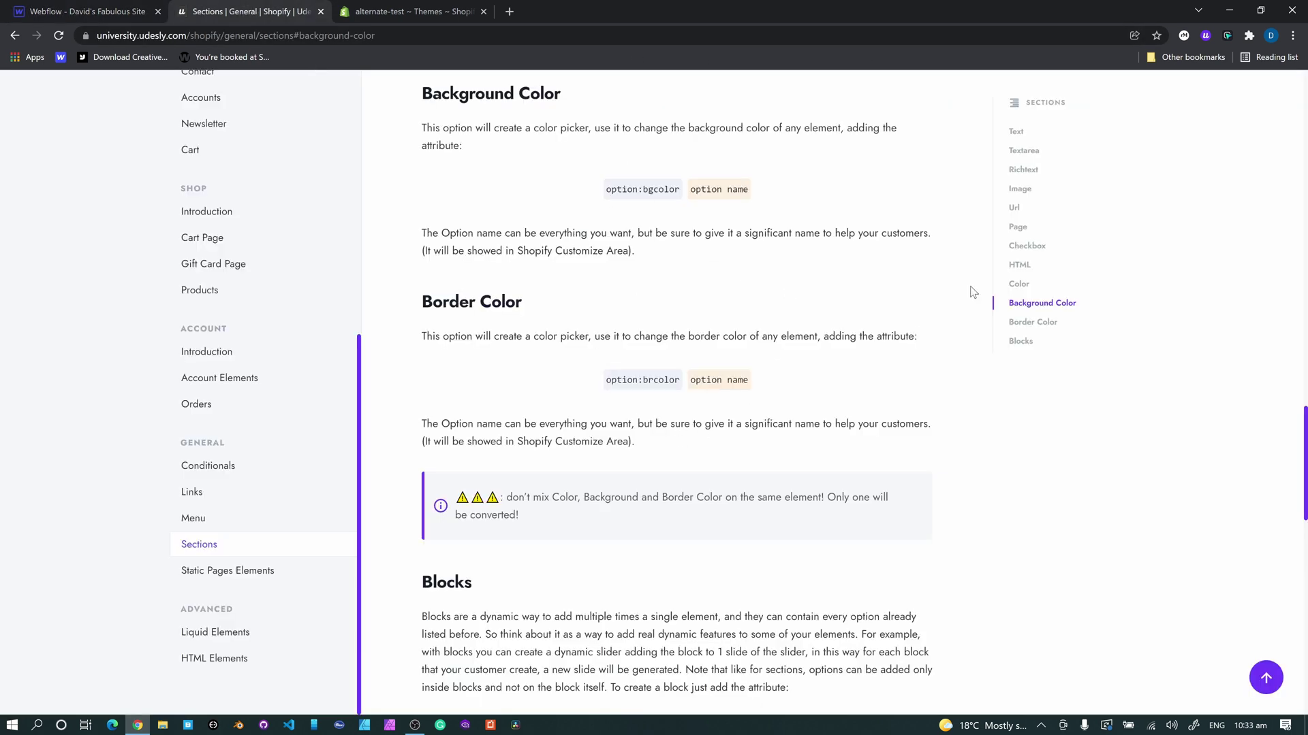
{"action": "left_click", "coordinate": [1016, 266]}
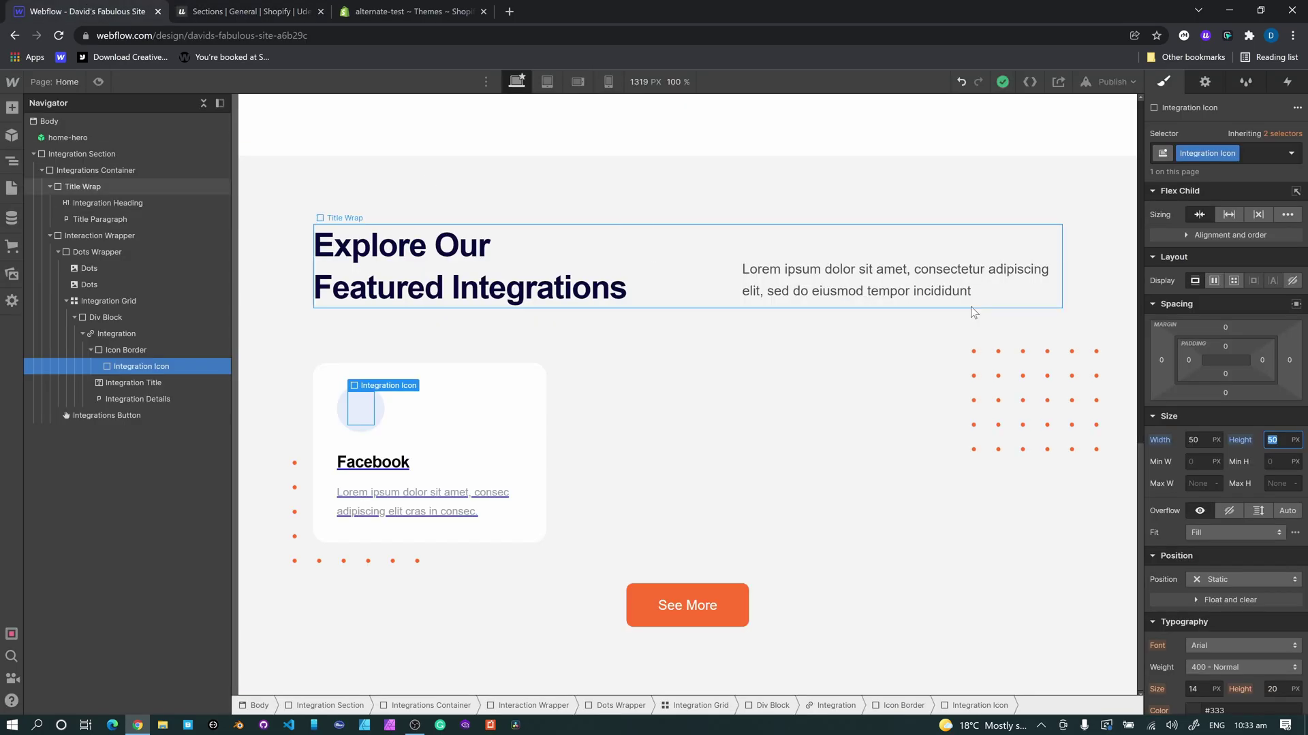
Add the attribute option:html with value 'icon' to the Integration Icon block.
{"action": "left_click", "coordinate": [1201, 93]}
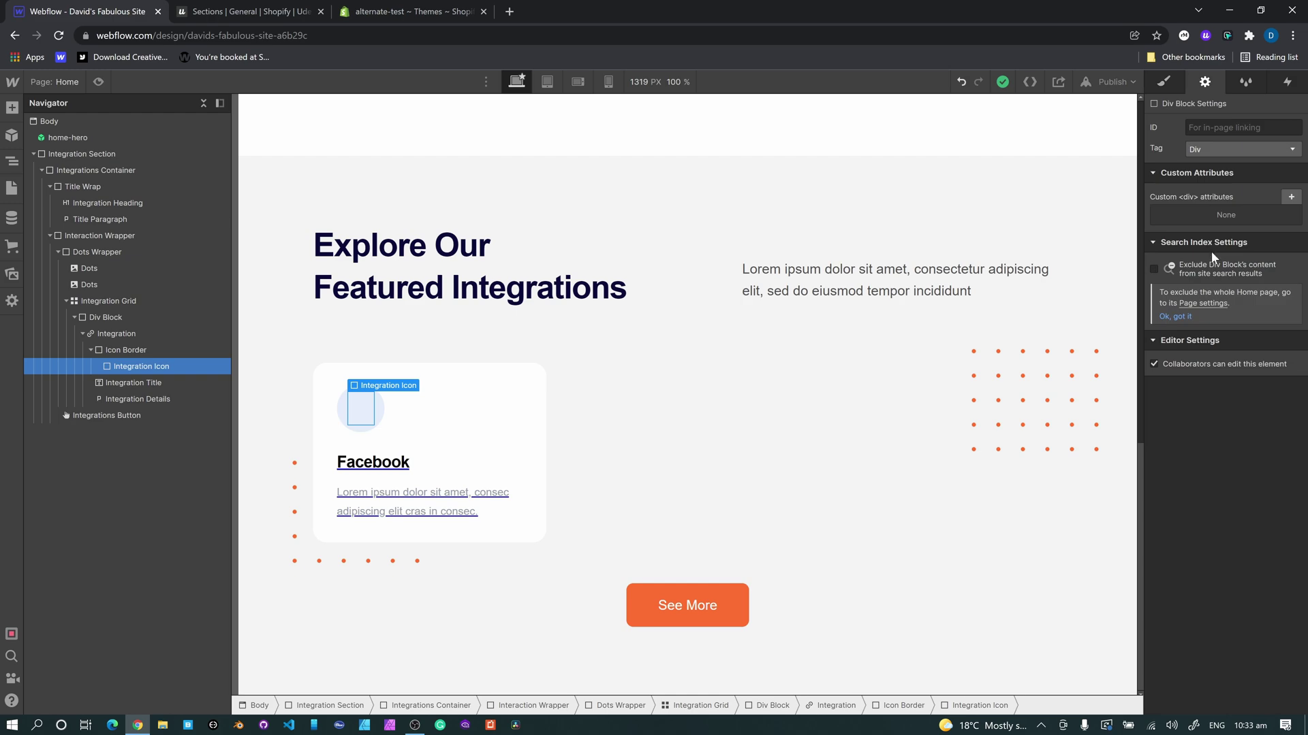
{"action": "left_click", "coordinate": [1289, 197]}
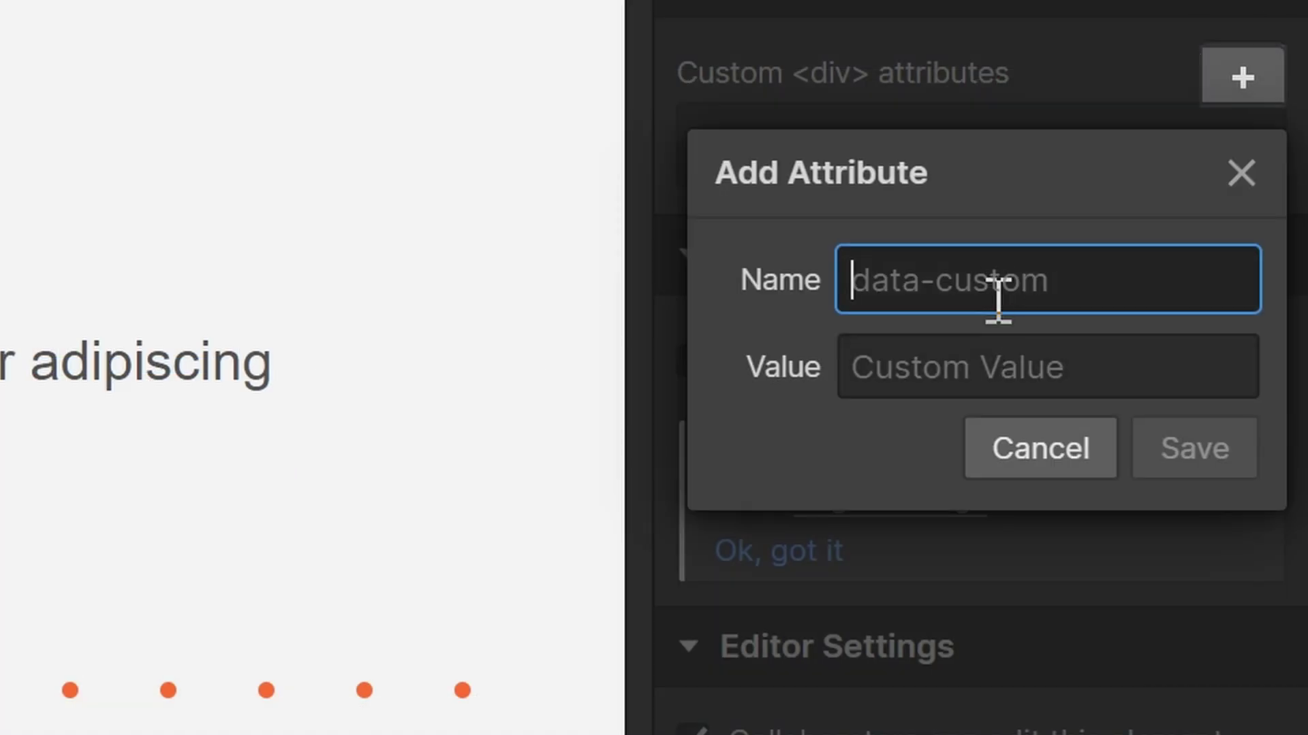
{"action": "type", "text": "option:html"}
{"action": "left_click", "coordinate": [1019, 363]}
{"action": "type", "text": "icon"}
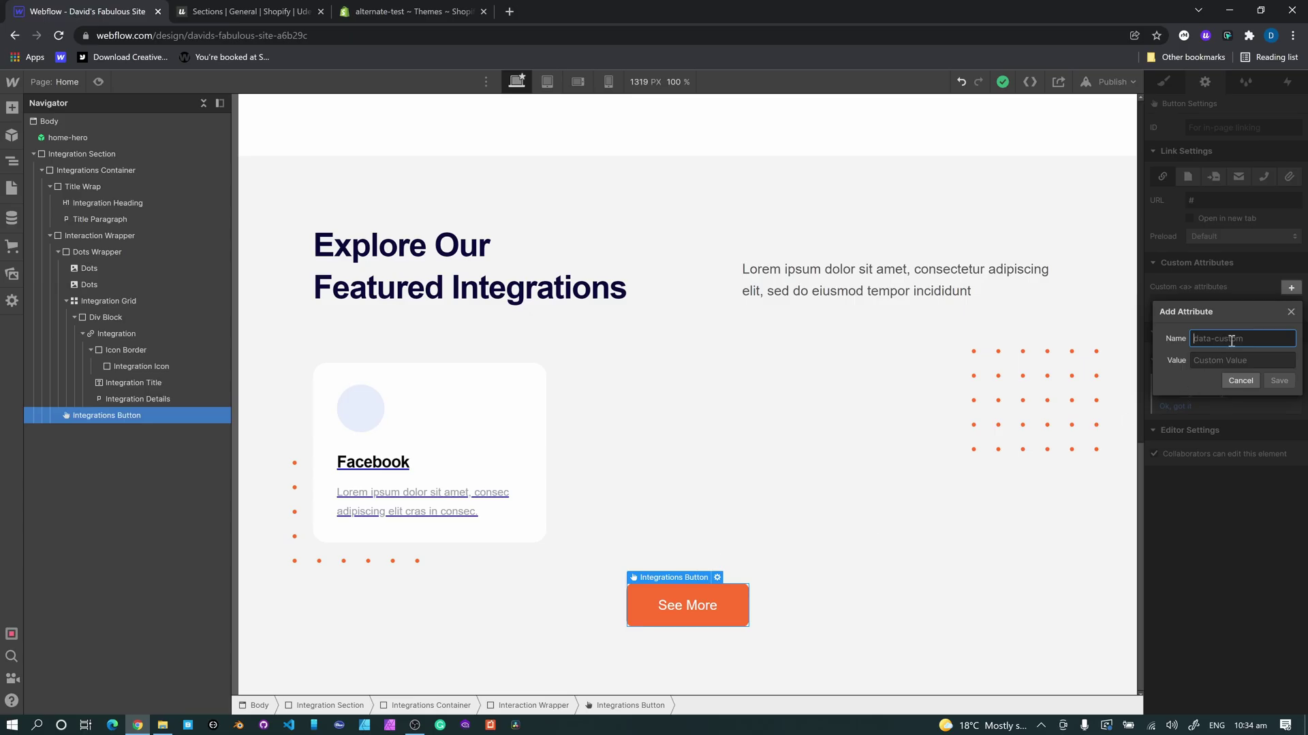
Add and save the attribute option:text = button-text on the Integrations Button.
{"action": "type", "text": "opt"}
{"action": "key", "text": "Tab"}
{"action": "type", "text": "but"}
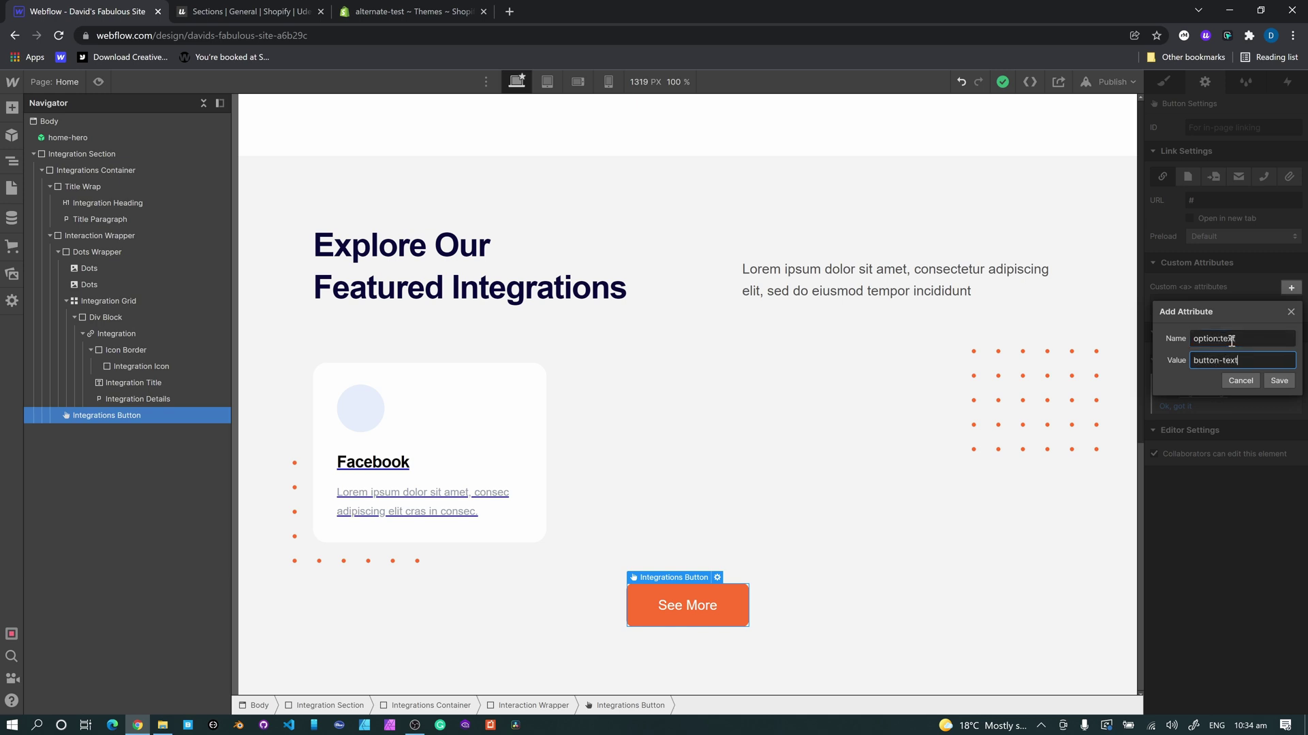
{"action": "key", "text": "Return"}
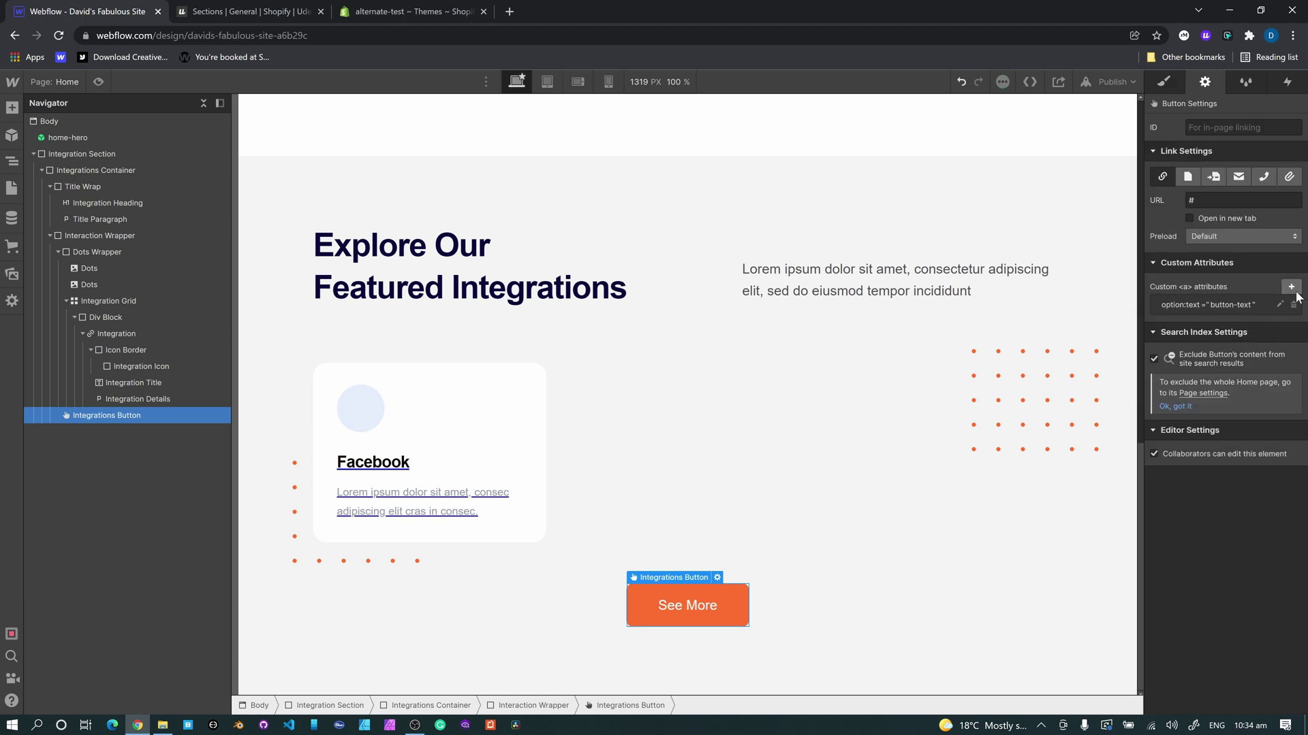
Start a second option attribute for the button's link URL.
{"action": "left_click", "coordinate": [1291, 287]}
{"action": "left_click", "coordinate": [1223, 337]}
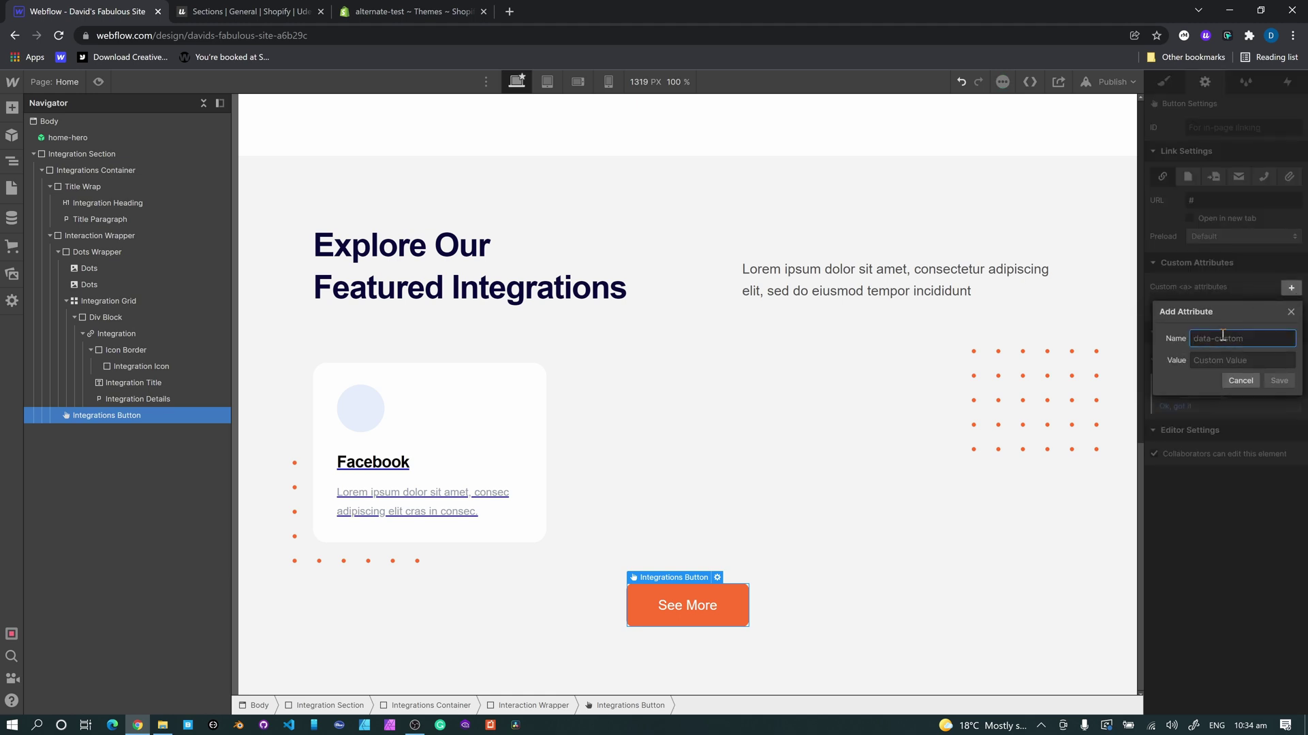
{"action": "type", "text": "option:url"}
{"action": "key", "text": "Tab"}
{"action": "type", "text": "b"}
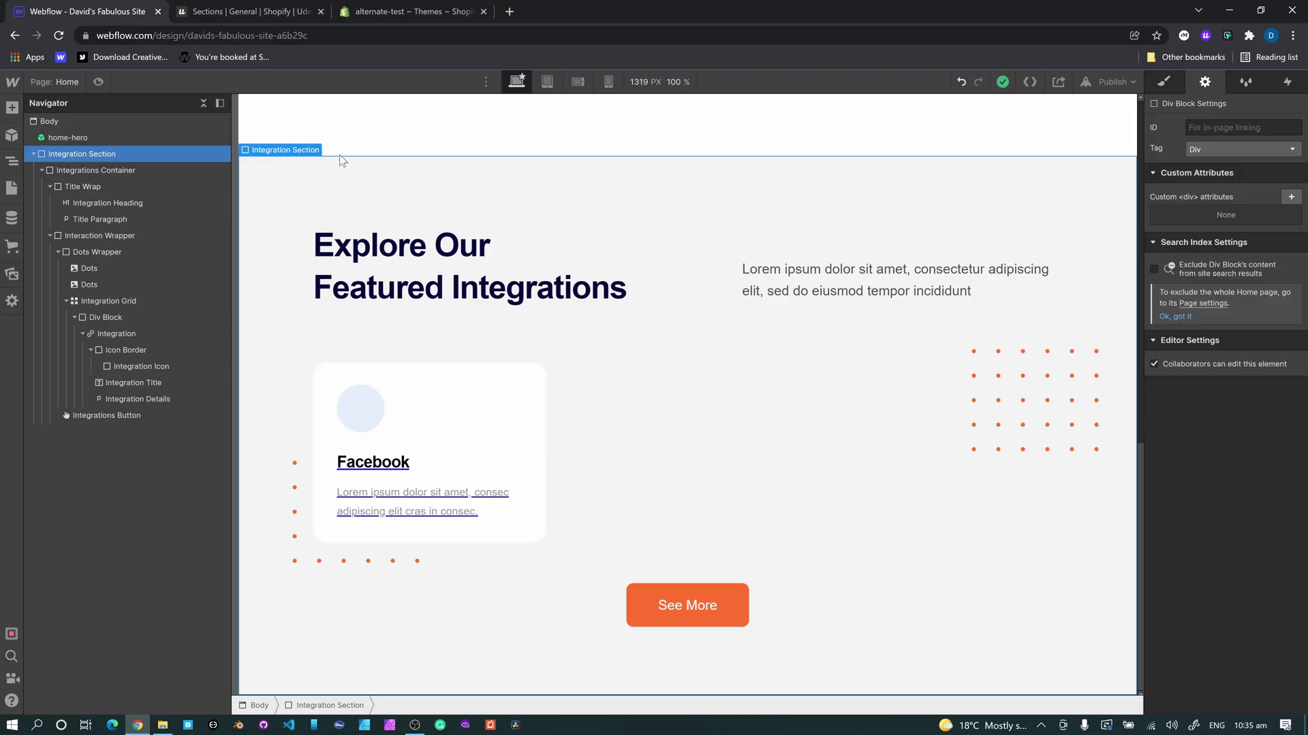
Turn the Integration Section into a symbol named 'features'.
{"action": "right_click", "coordinate": [287, 150]}
{"action": "left_click", "coordinate": [337, 412]}
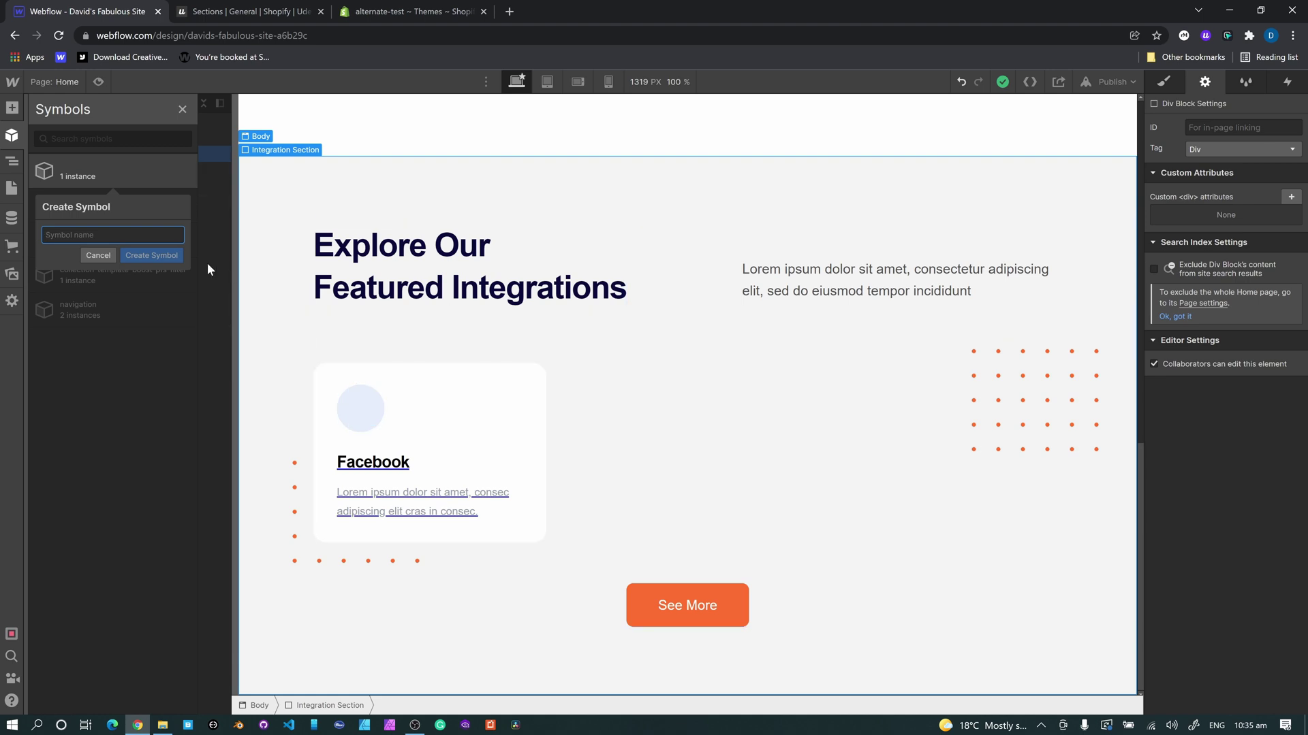
{"action": "type", "text": "features"}
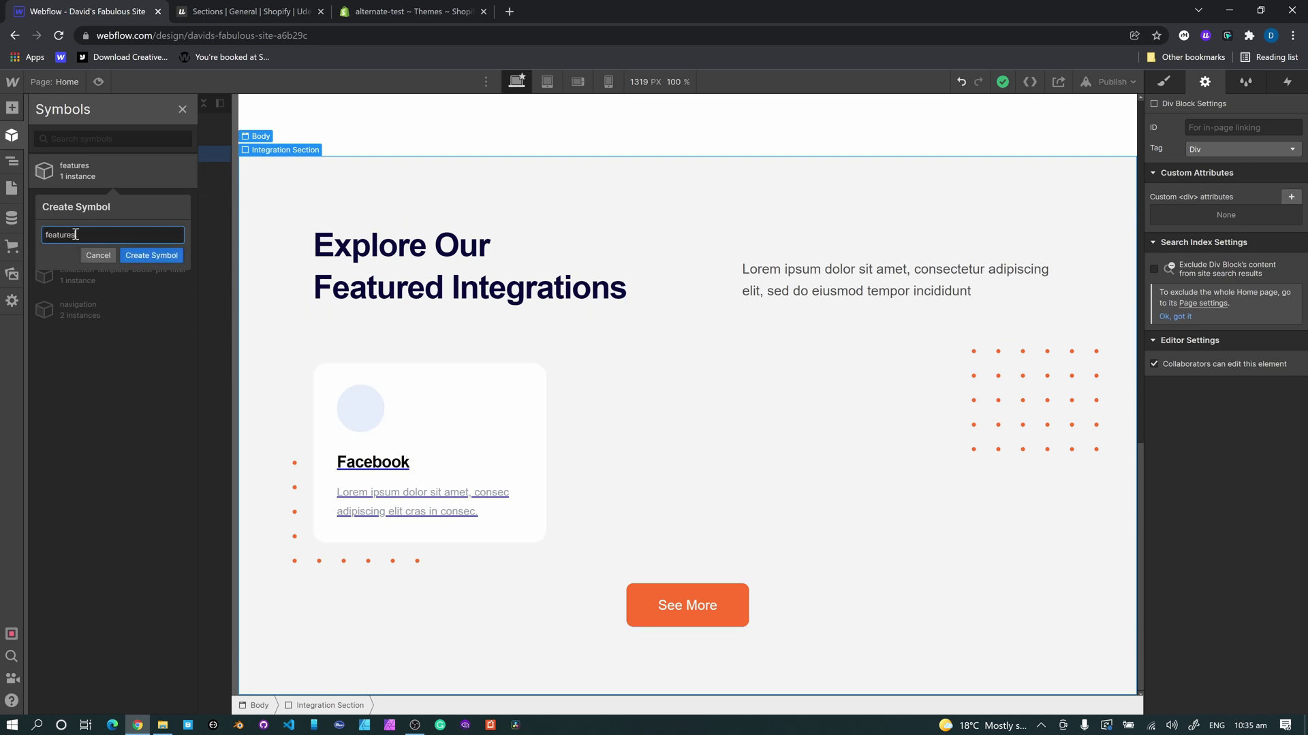
{"action": "key", "text": "Return"}
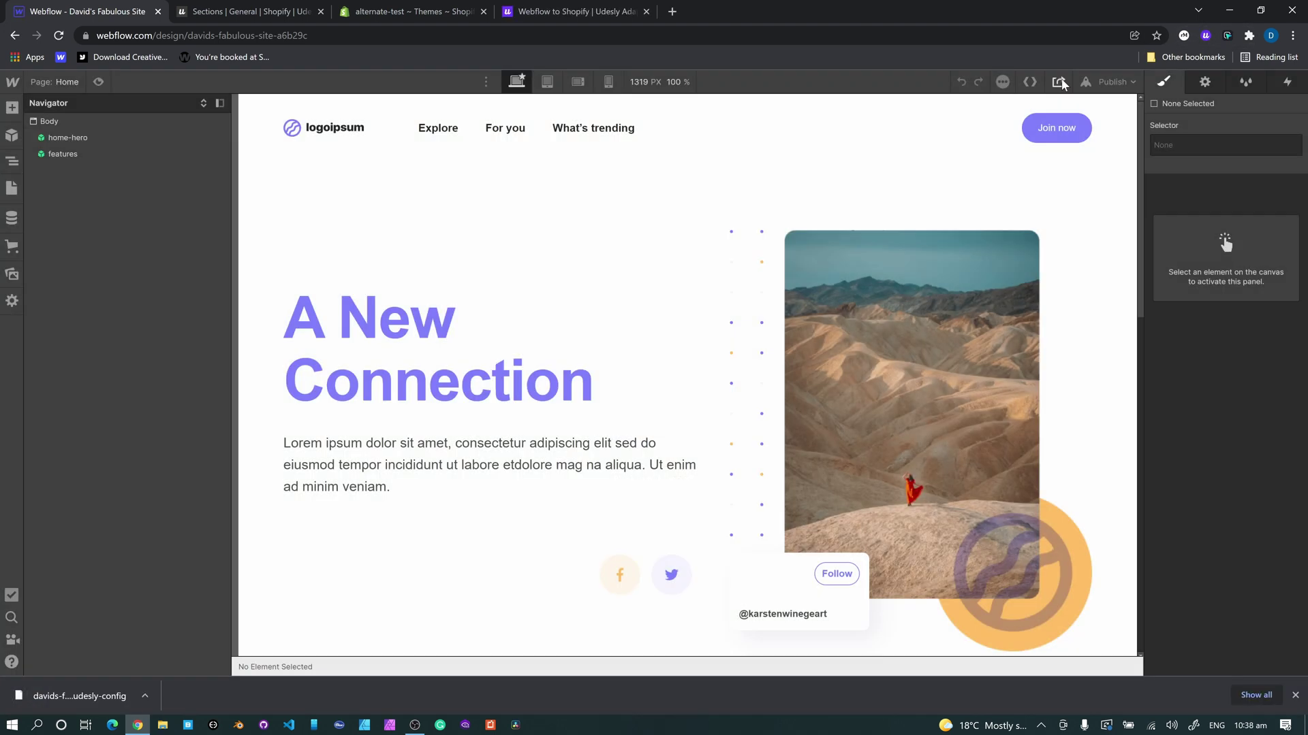
Export the site code and upload the converted theme zip to Shopify.
{"action": "left_click", "coordinate": [1061, 81]}
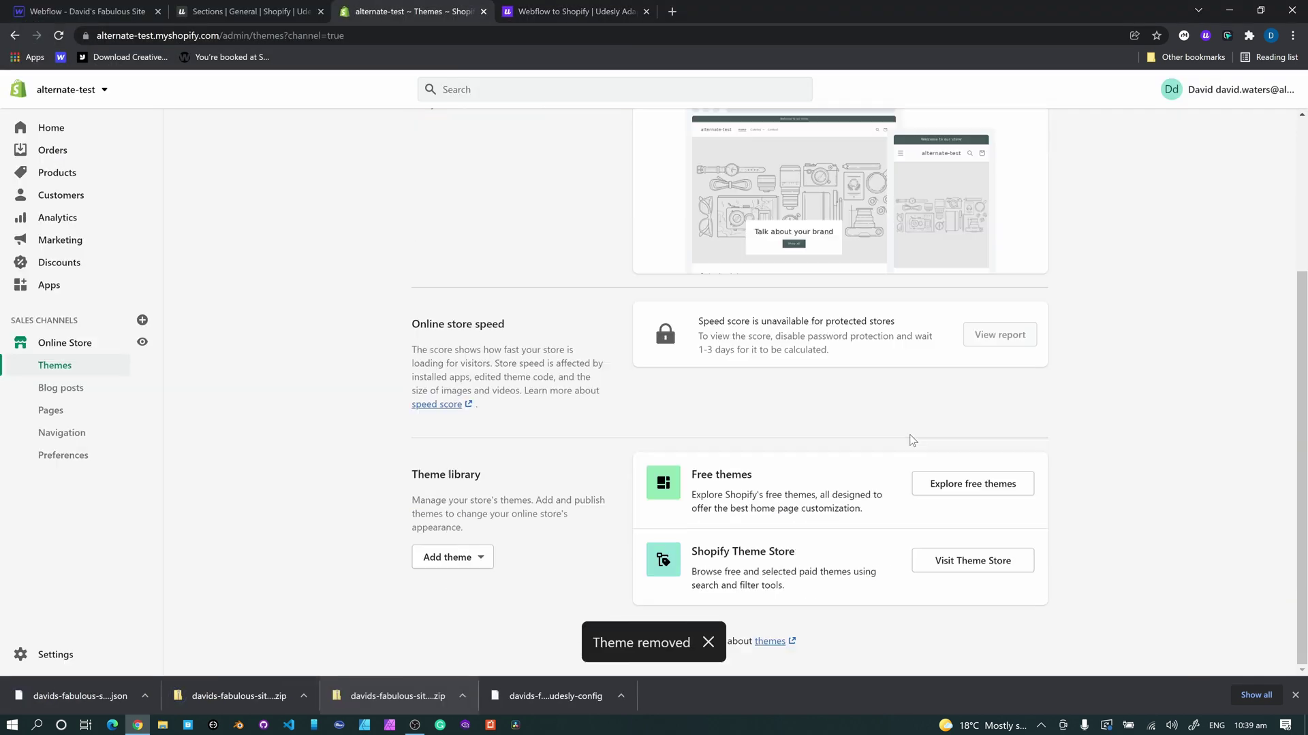
{"action": "left_click", "coordinate": [449, 556]}
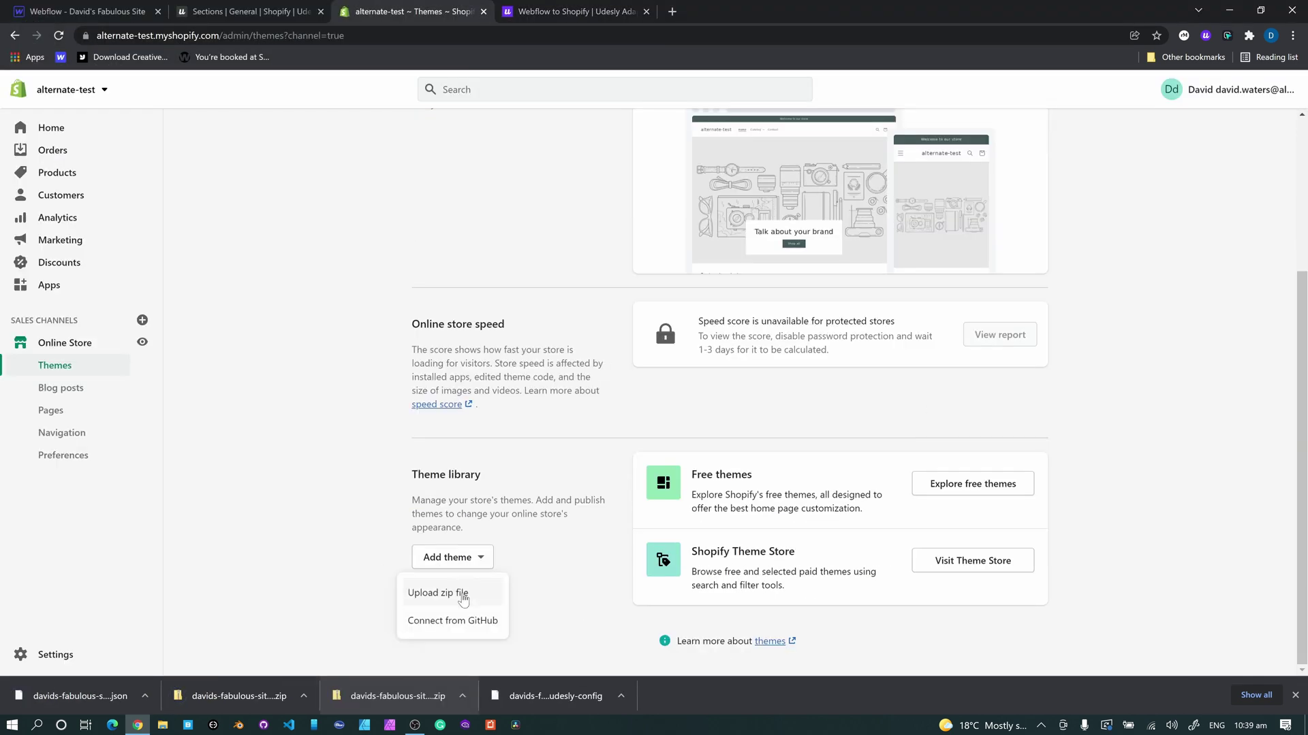
{"action": "left_click", "coordinate": [458, 591]}
{"action": "left_click_drag", "start_coordinate": [230, 696], "coordinate": [828, 472]}
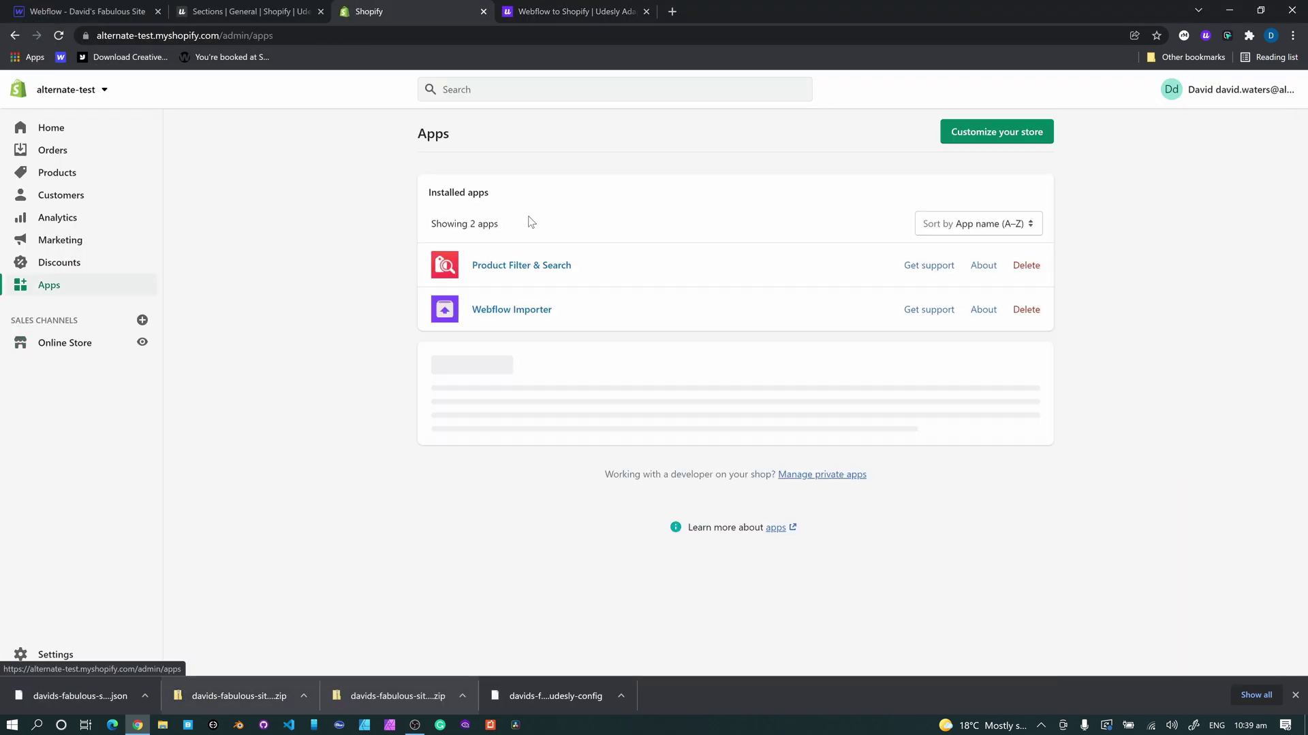
Publish the uploaded Davids-fabulous-site-a6b29c theme and open it in the customizer.
{"action": "left_click", "coordinate": [496, 307]}
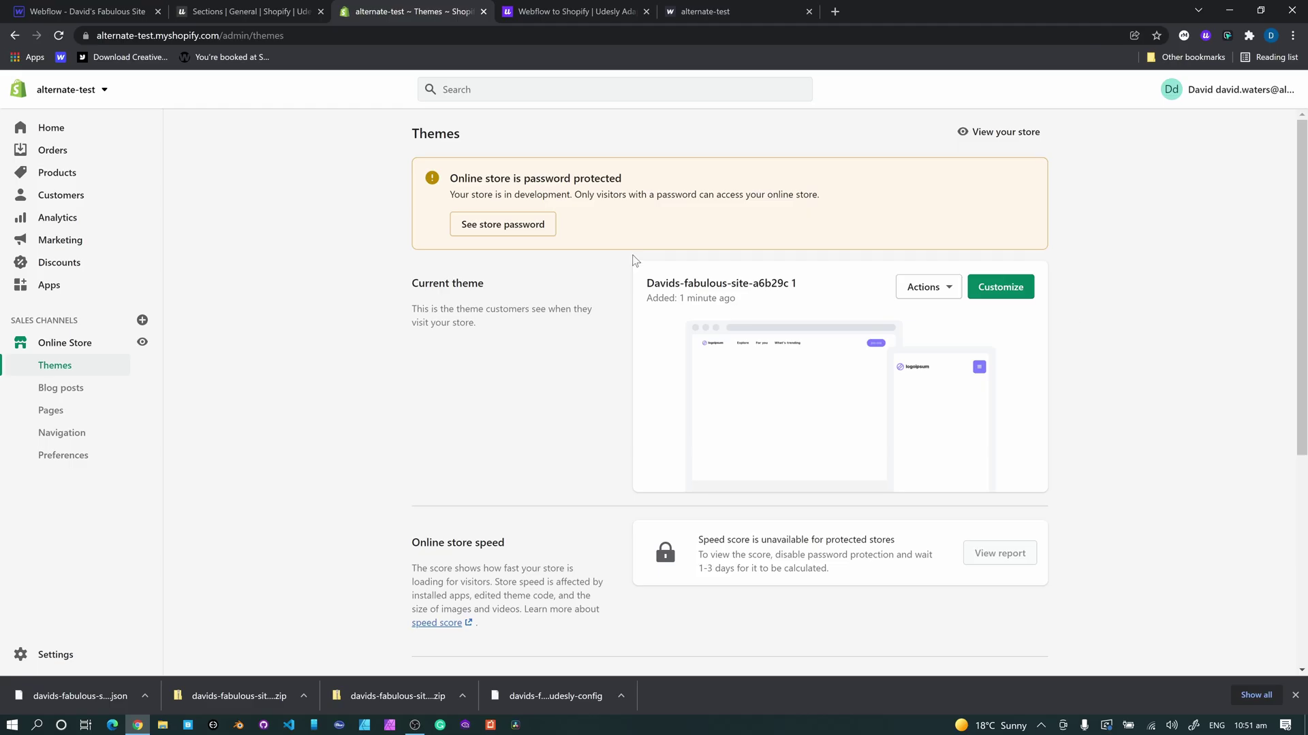
{"action": "left_click", "coordinate": [57, 367]}
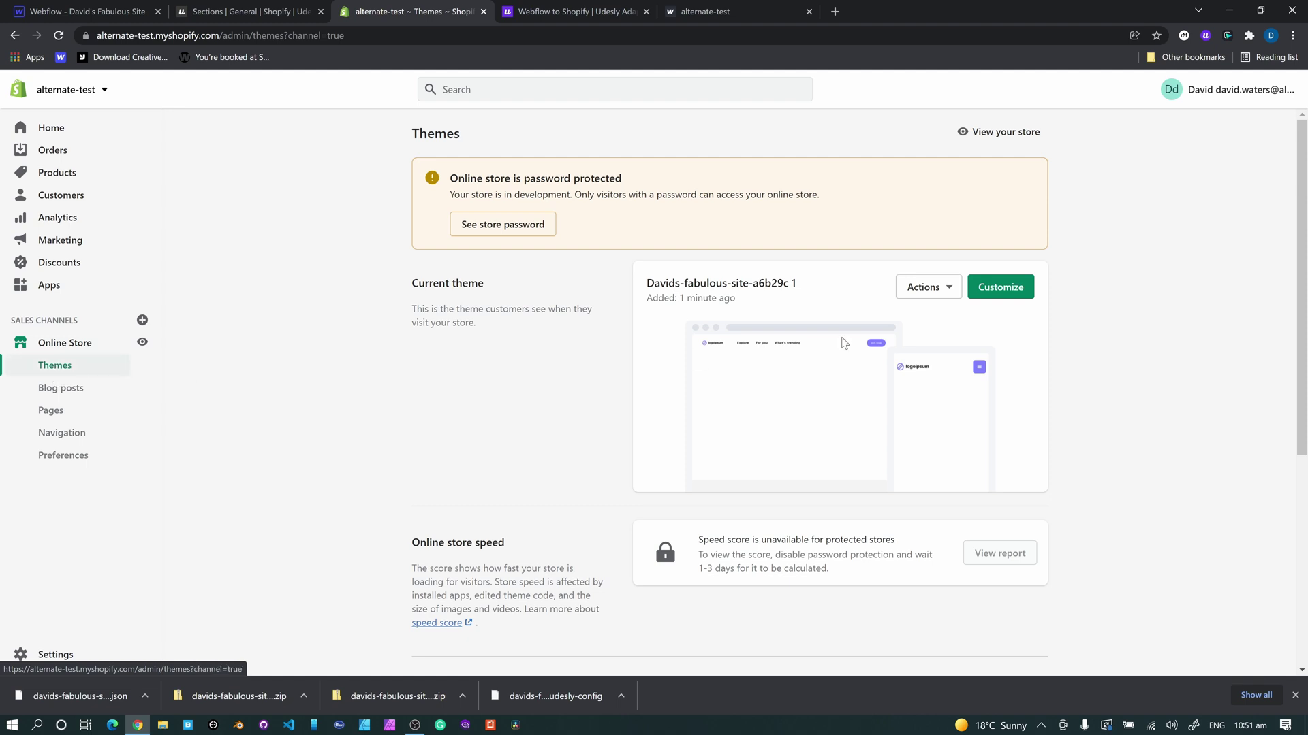
{"action": "left_click", "coordinate": [995, 288]}
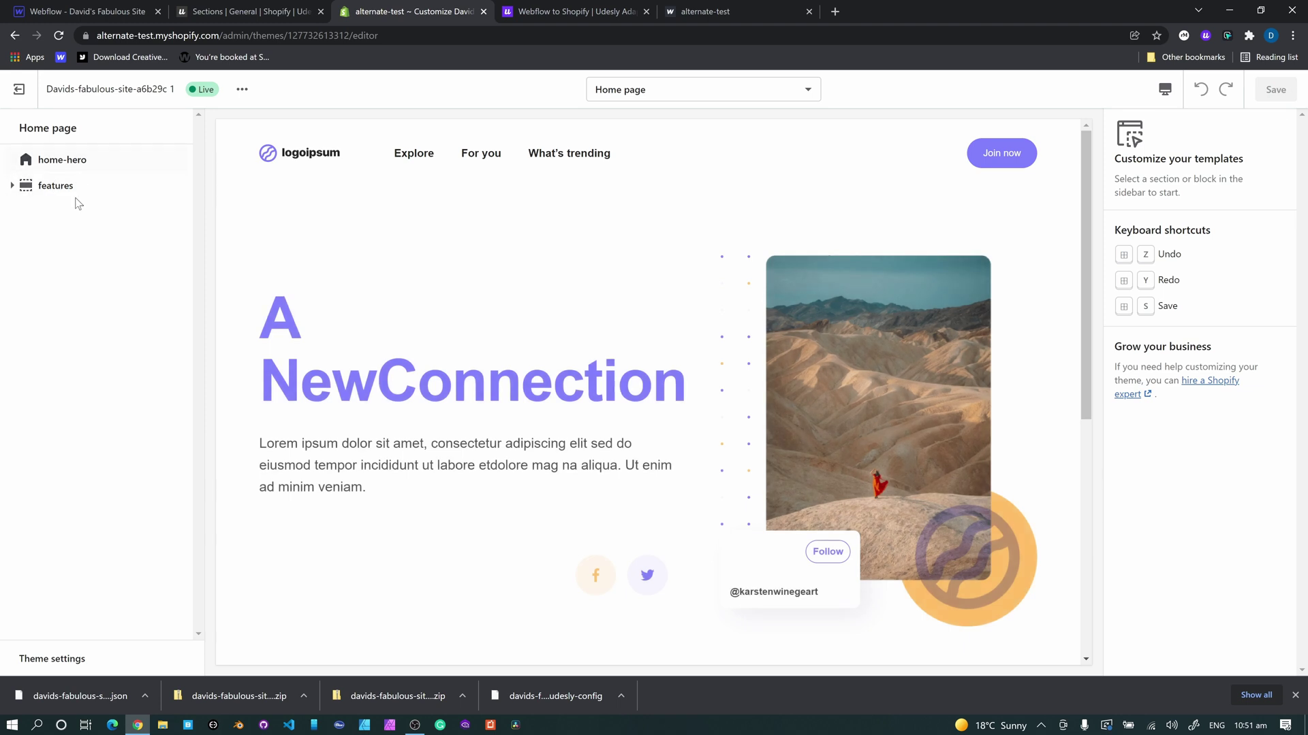
Change the home-hero heading to 'hello world' and replace its paragraph text.
{"action": "left_click", "coordinate": [111, 167]}
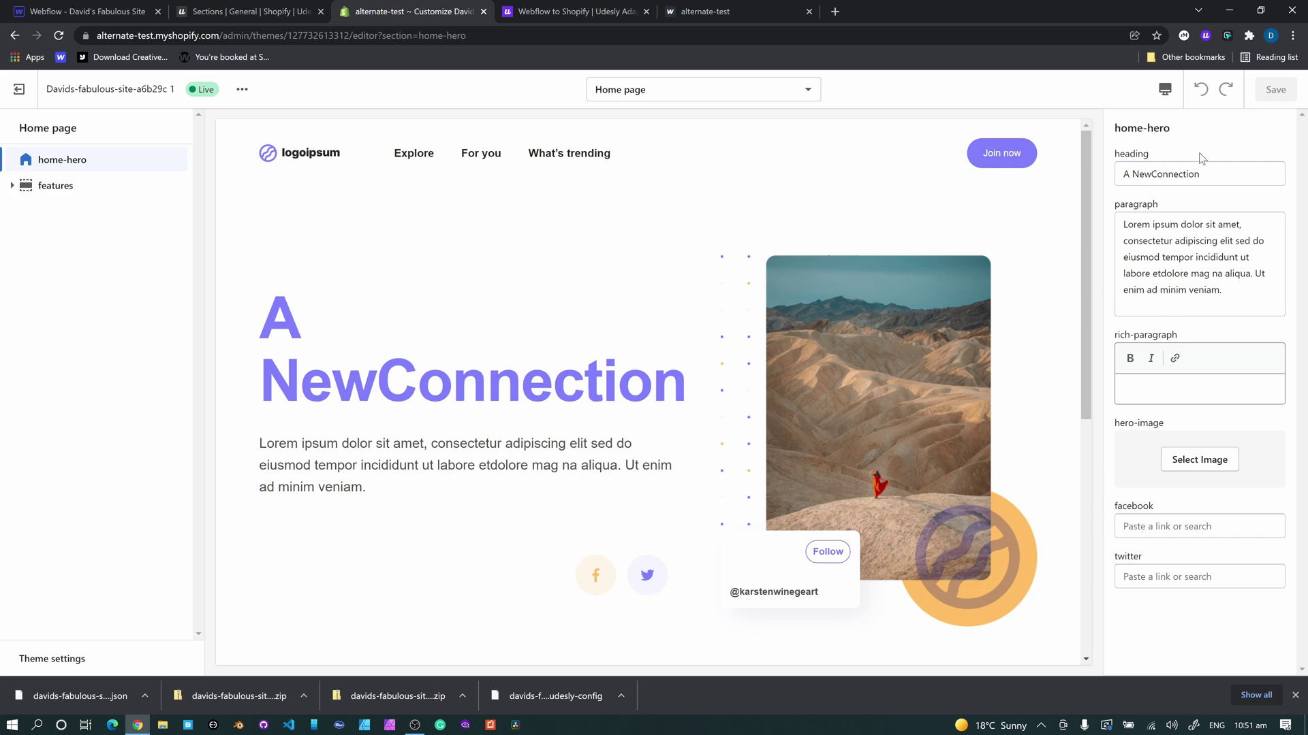
{"action": "left_click_drag", "start_coordinate": [1236, 177], "coordinate": [1117, 173]}
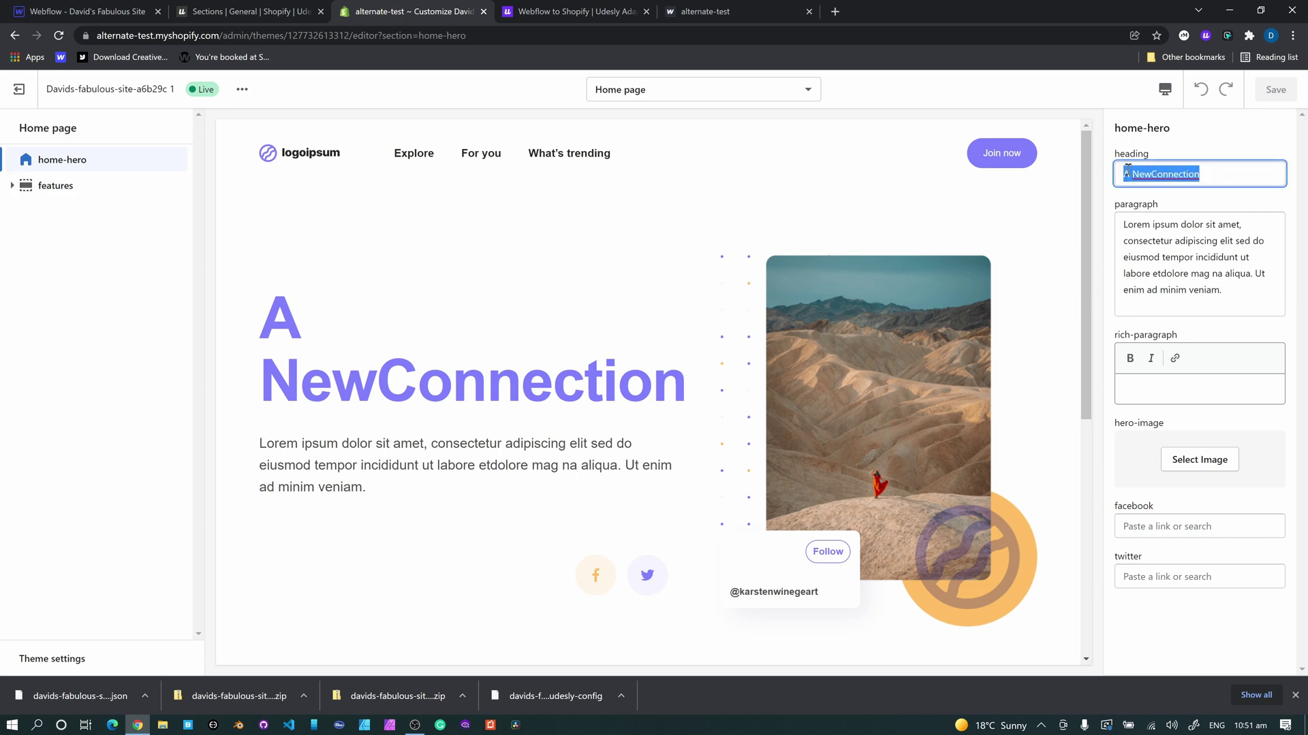
{"action": "type", "text": "hello worl"}
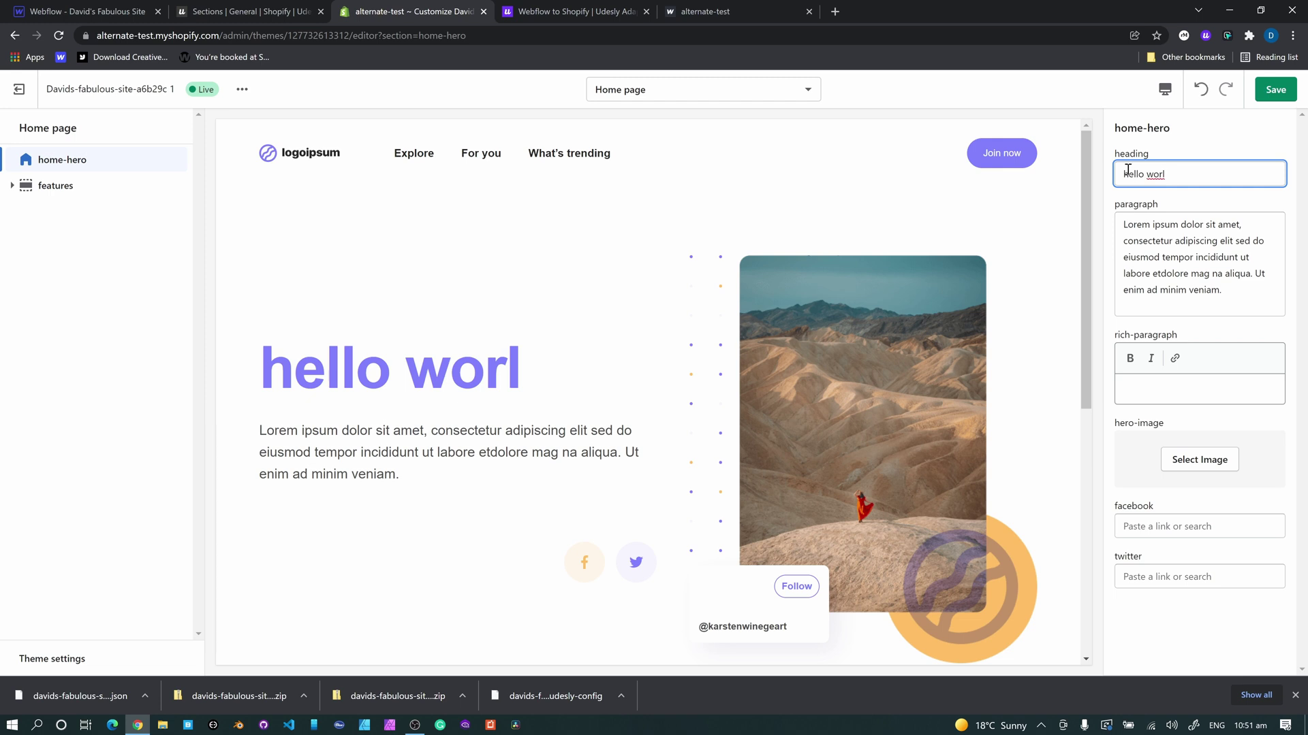
{"action": "type", "text": "d"}
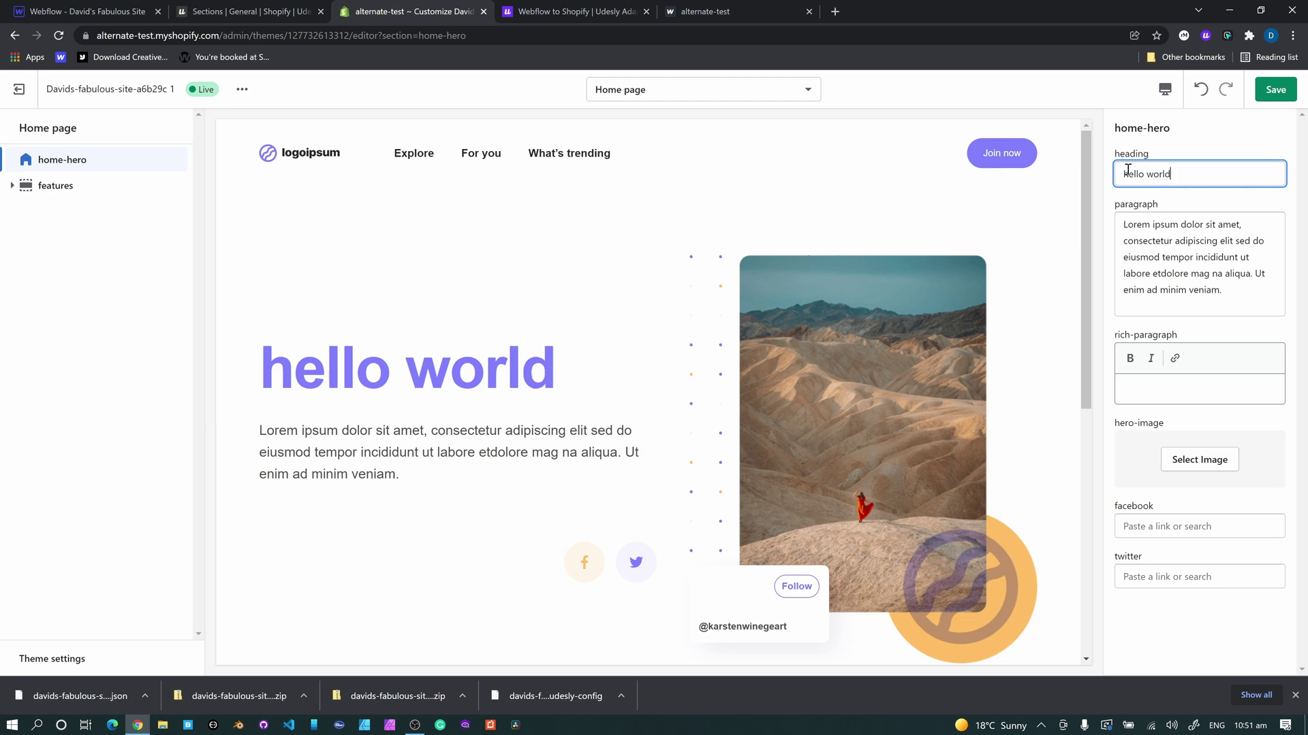
{"action": "left_click", "coordinate": [1229, 247]}
{"action": "left_click_drag", "start_coordinate": [1246, 295], "coordinate": [1100, 226]}
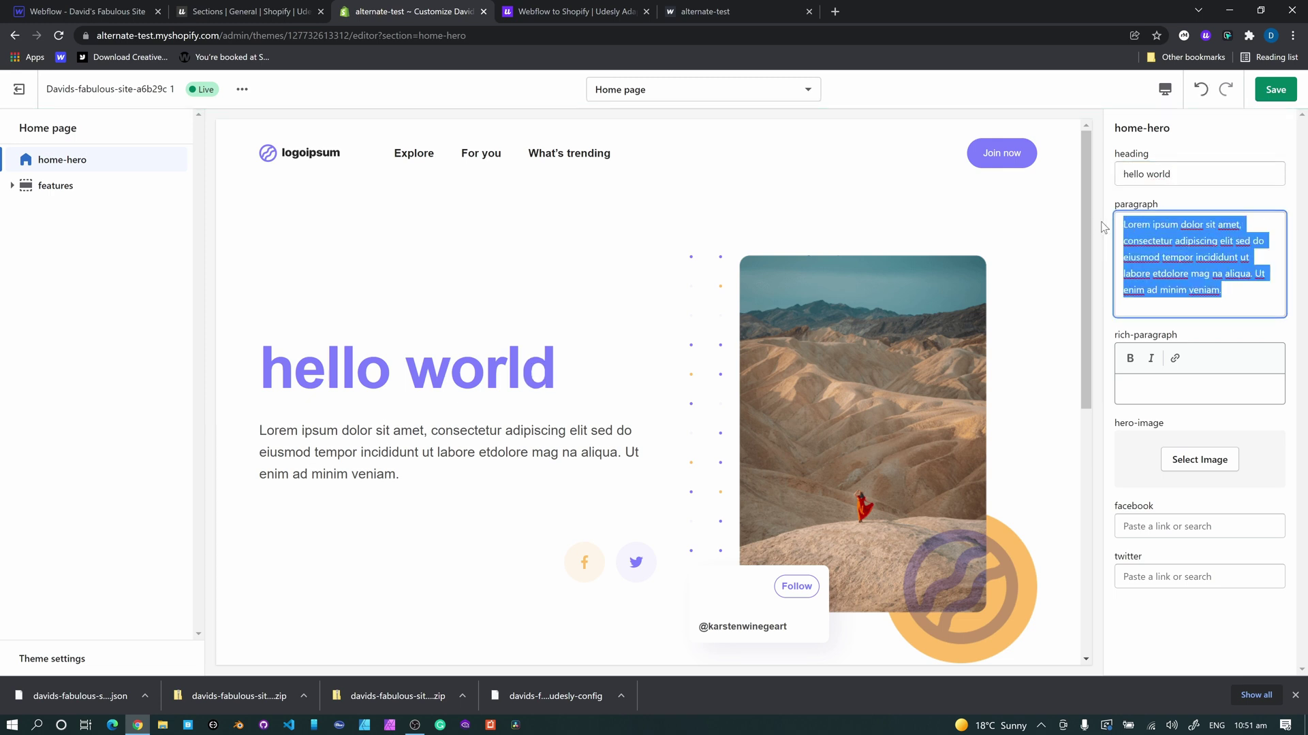
{"action": "type", "text": "kajshdfjk askjdlfh sdkjfhkasdhf"}
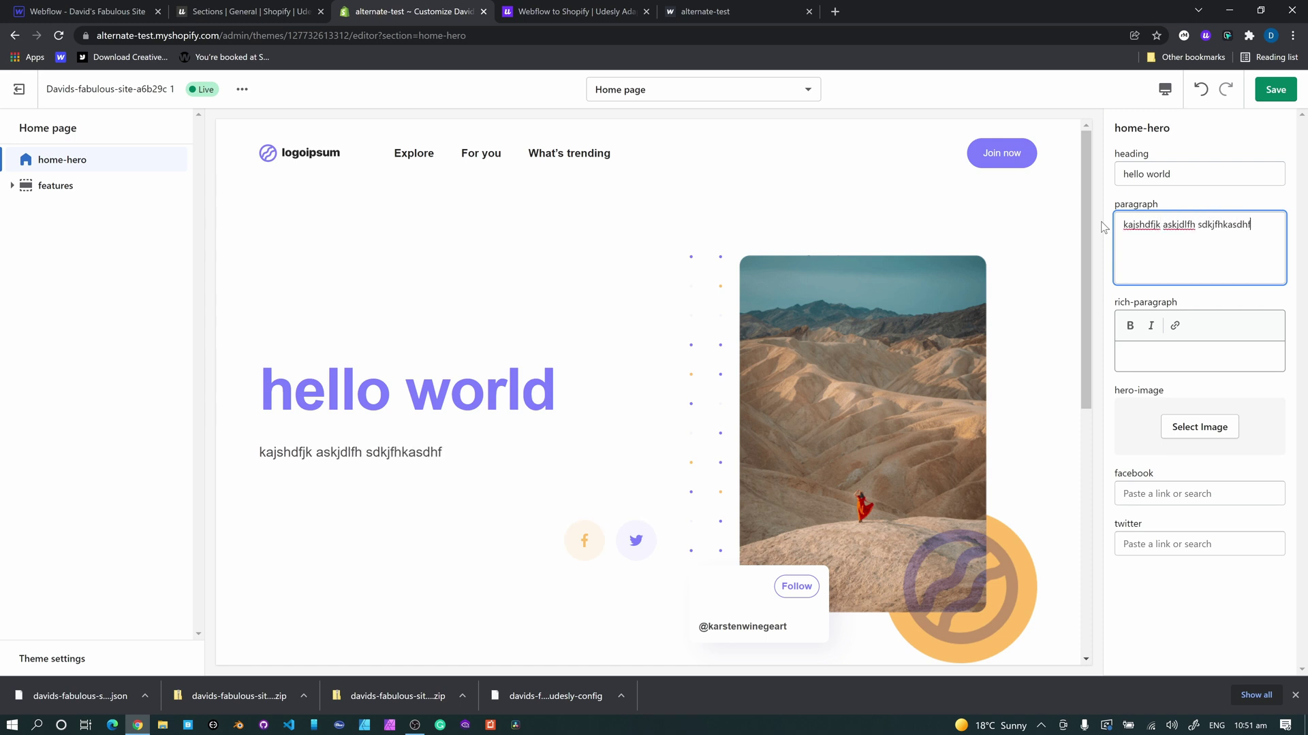
{"action": "type", "text": " ksahdfjkh sdf"}
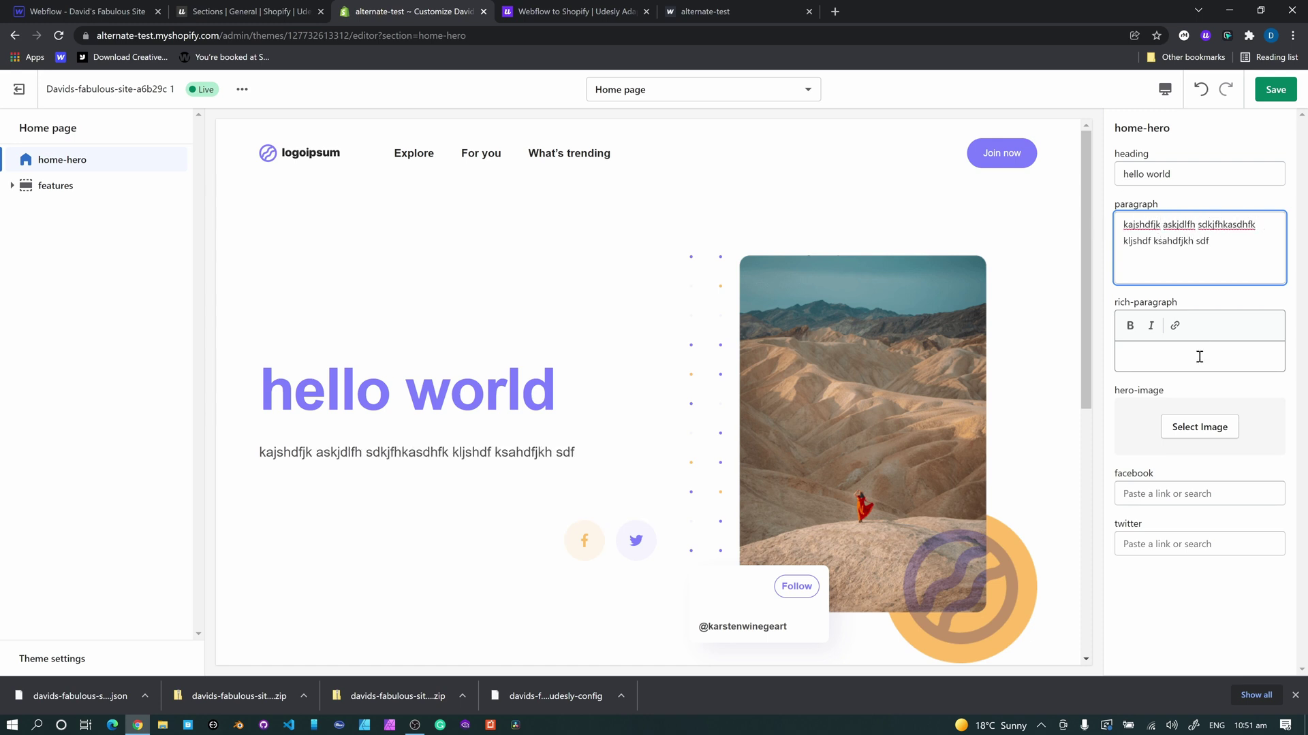
Write the rich-paragraph text, bold its first word, and tidy the line breaks.
{"action": "left_click", "coordinate": [1199, 357]}
{"action": "type", "text": "lkuasdhf jkhsdao "}
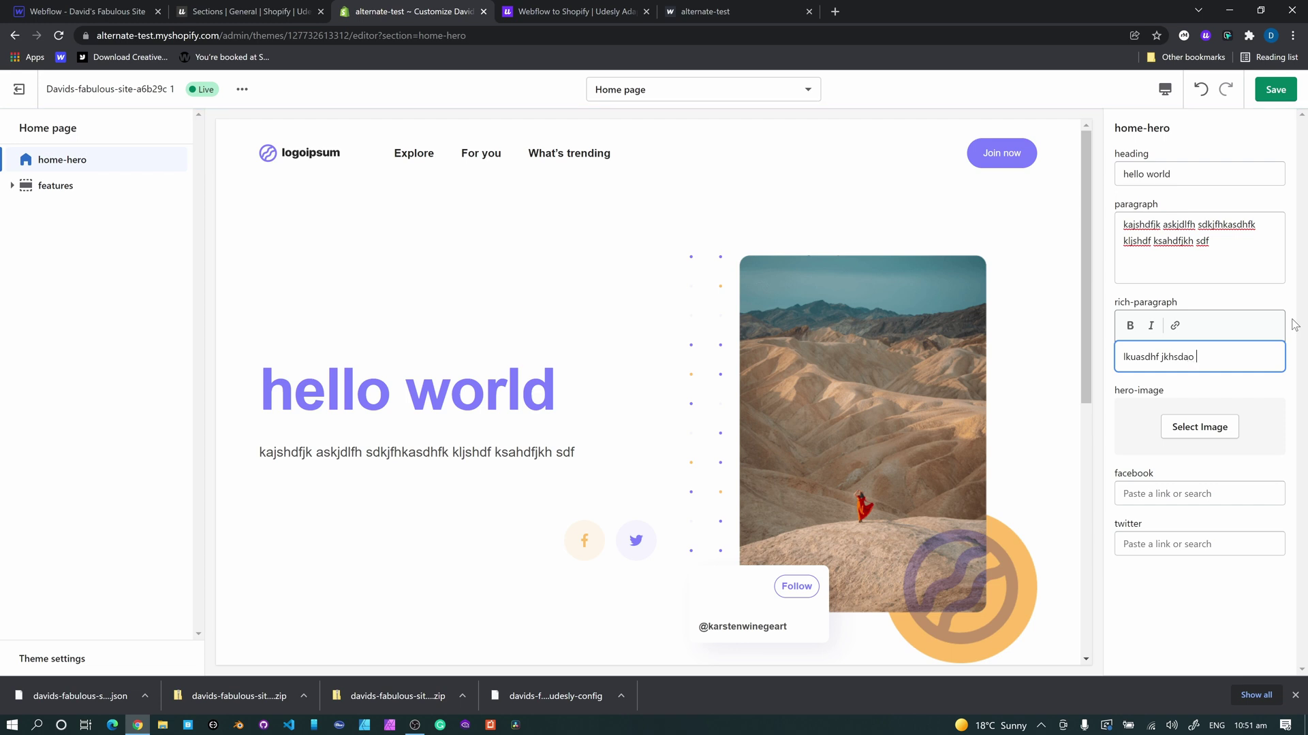
{"action": "type", "text": "fhl;sdfh lkjhsadkfjh l;sdkjfj klsdjhfl kasdflkjs"}
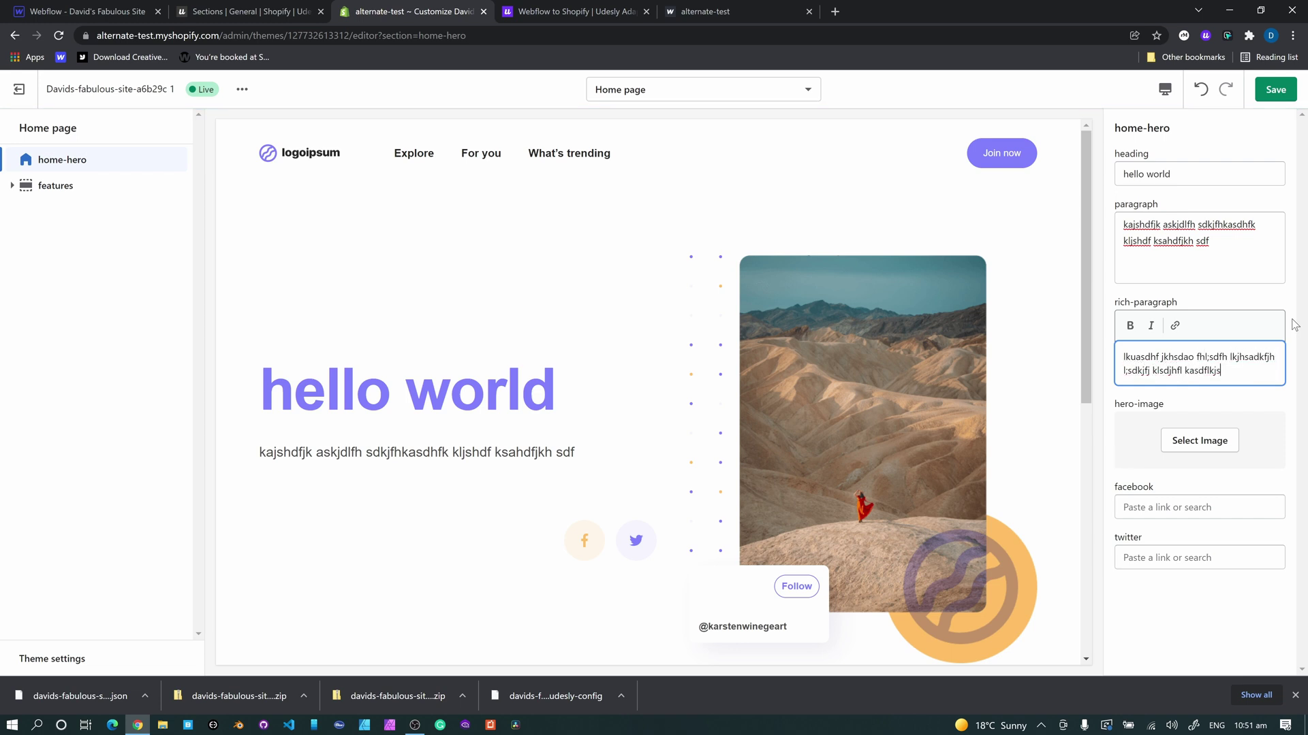
{"action": "type", "text": "daf lijsadf"}
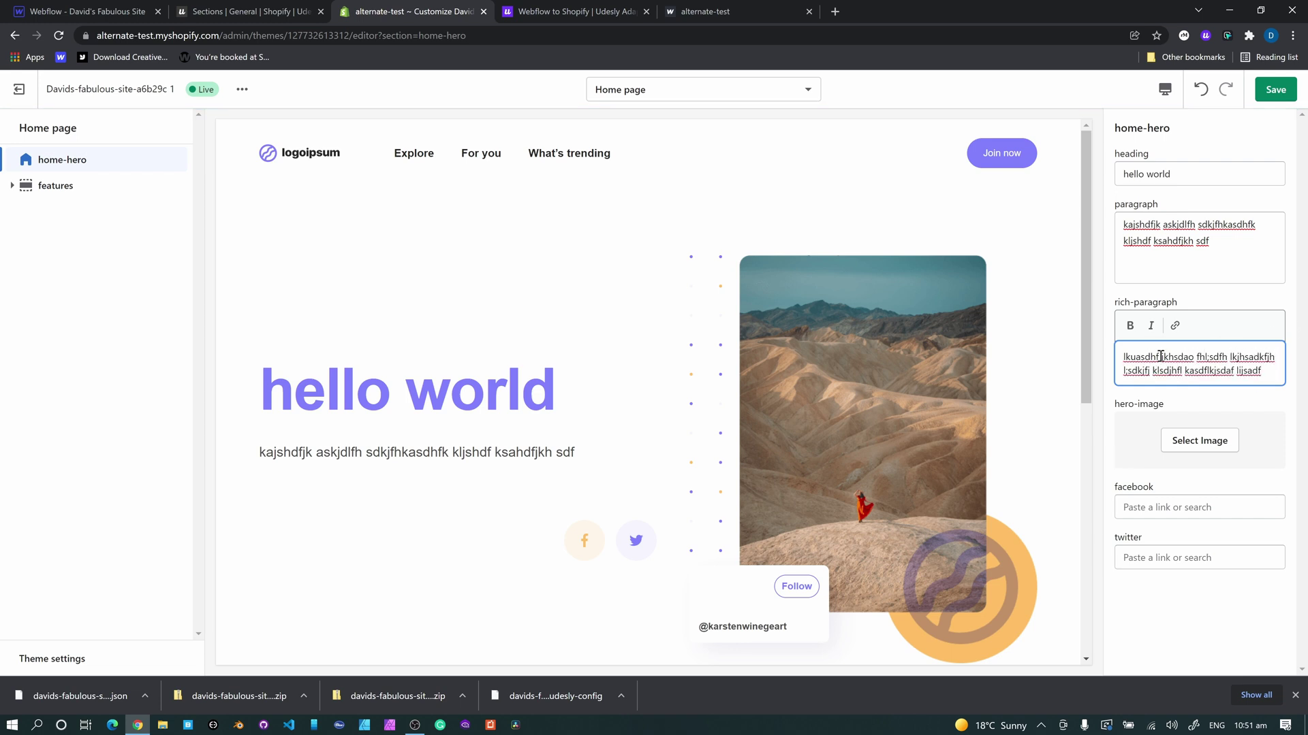
{"action": "left_click", "coordinate": [1130, 325]}
{"action": "left_click", "coordinate": [1206, 382]}
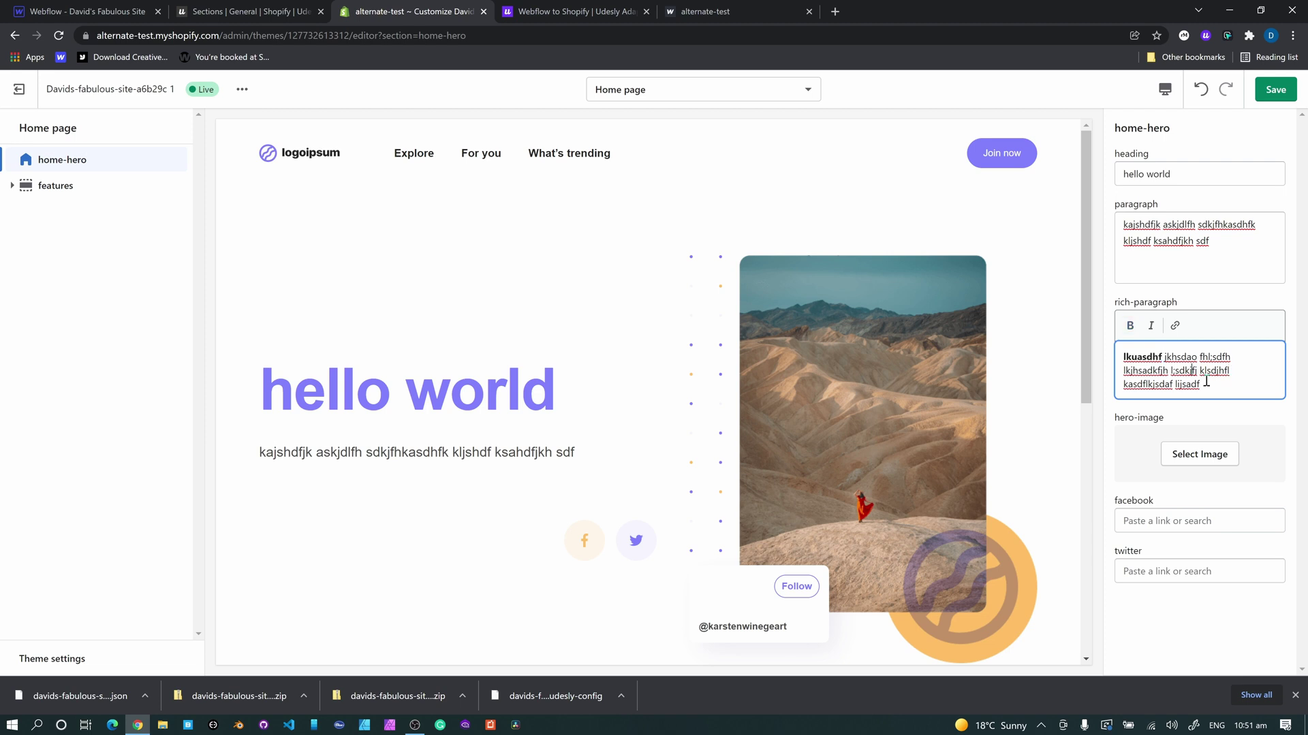
{"action": "key", "text": "Return"}
{"action": "key", "text": "Return"}
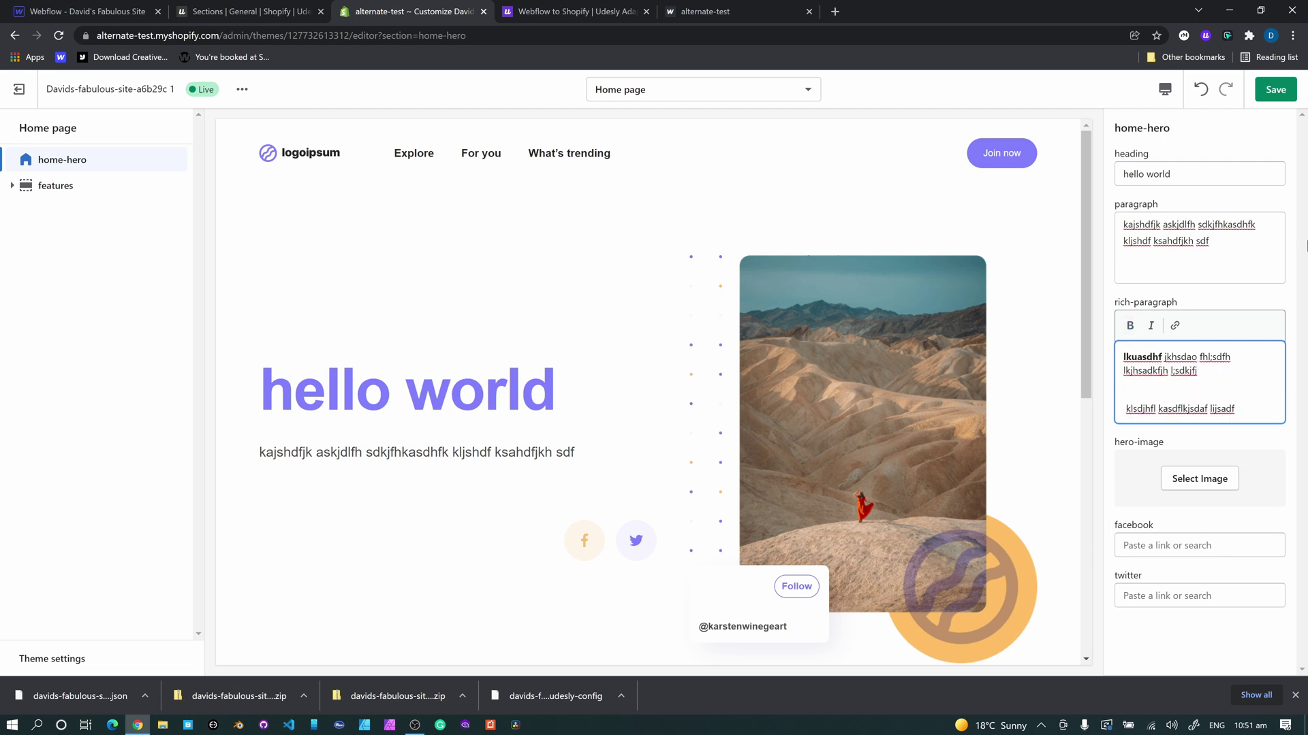
{"action": "scroll", "coordinate": [587, 325], "scroll_direction": "down", "scroll_amount": 6}
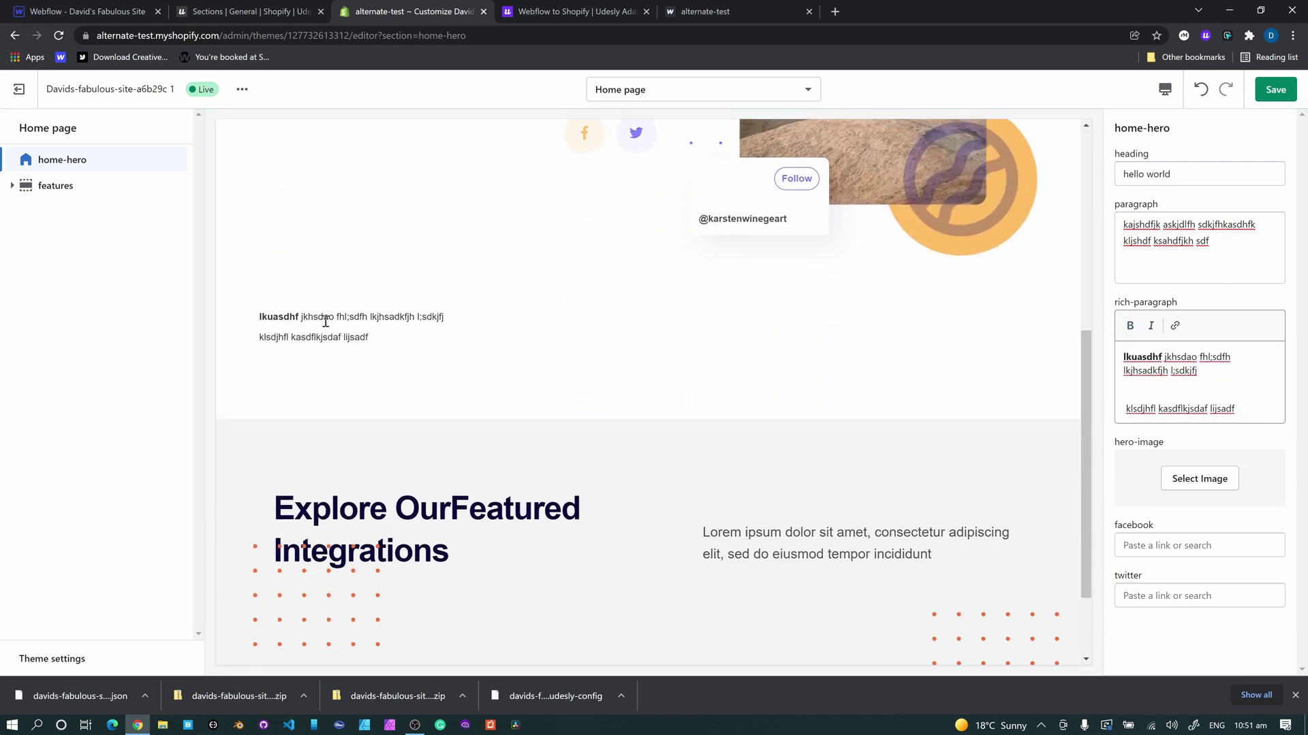
{"action": "left_click", "coordinate": [1135, 394]}
{"action": "key", "text": "Delete"}
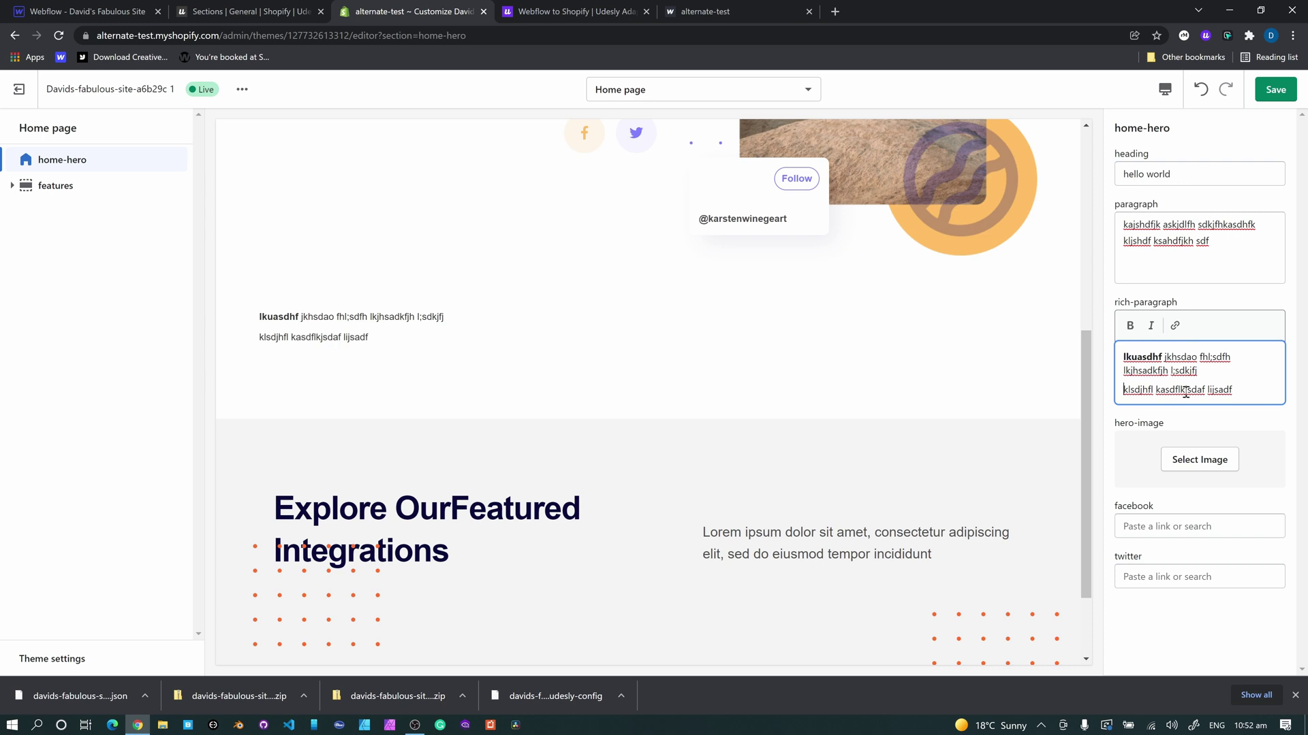
{"action": "scroll", "coordinate": [645, 352], "scroll_direction": "up", "scroll_amount": 6}
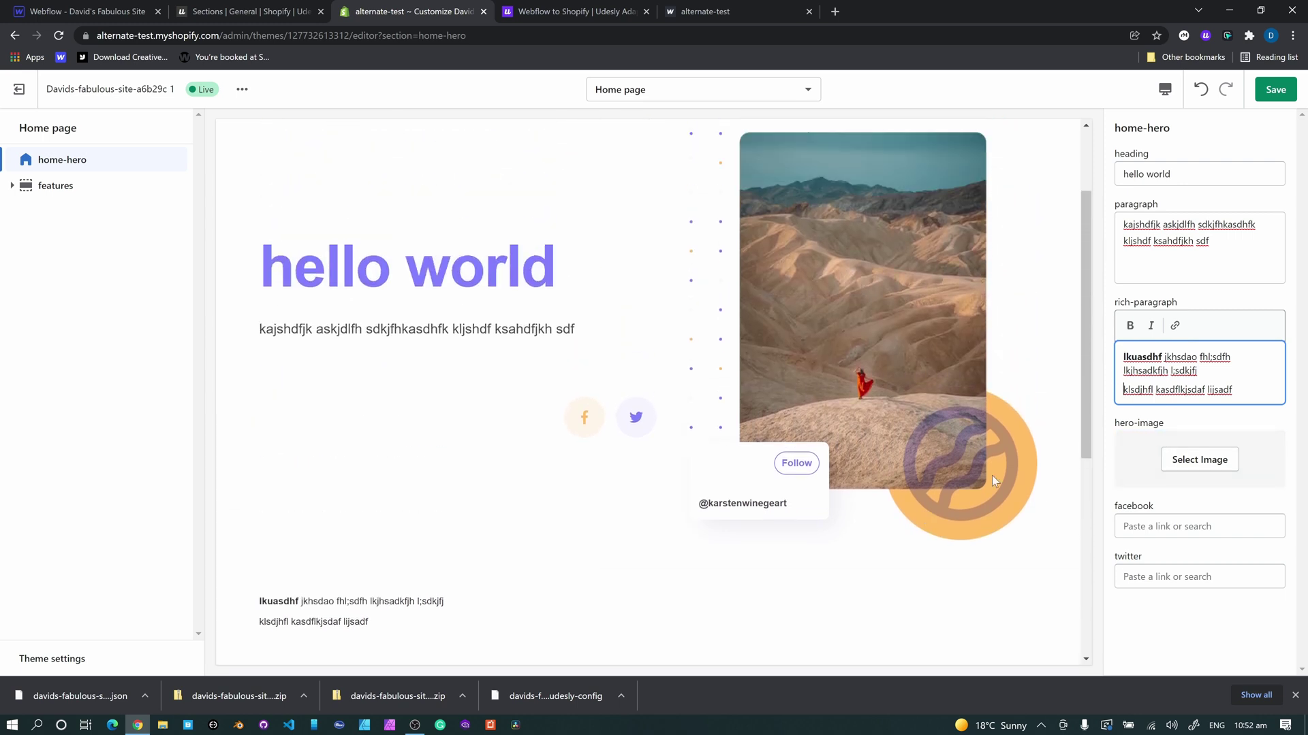
Set the green tea-field photo as the hero image and save the theme.
{"action": "left_click", "coordinate": [1203, 461]}
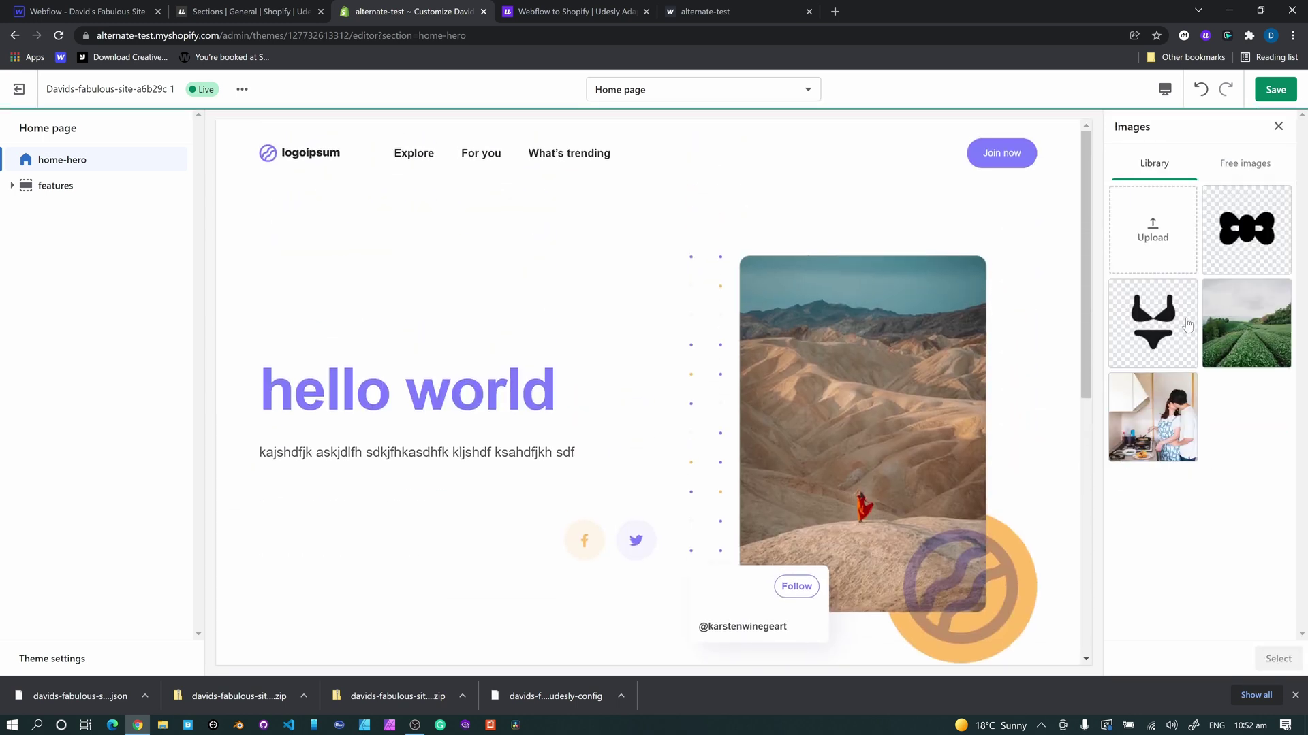
{"action": "left_click", "coordinate": [1145, 417]}
{"action": "left_click", "coordinate": [1247, 323]}
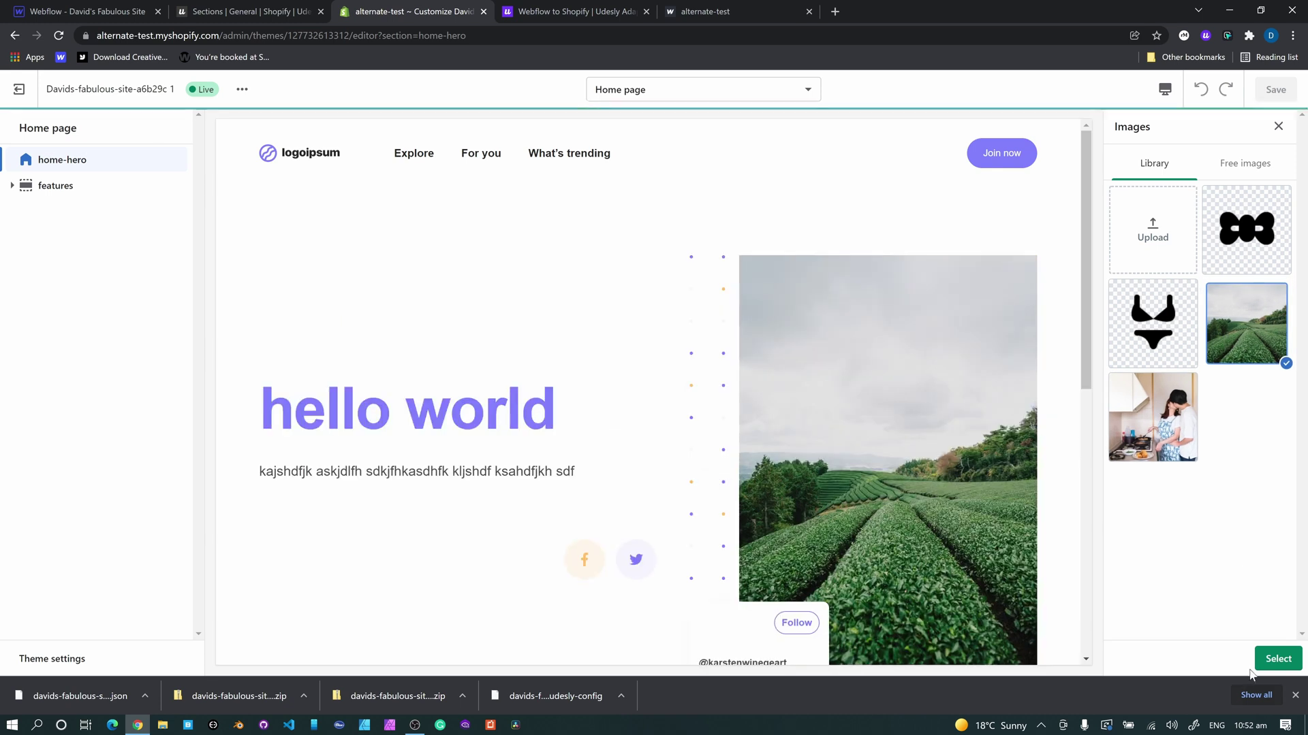
{"action": "left_click", "coordinate": [1278, 659]}
{"action": "key", "text": "ctrl+s"}
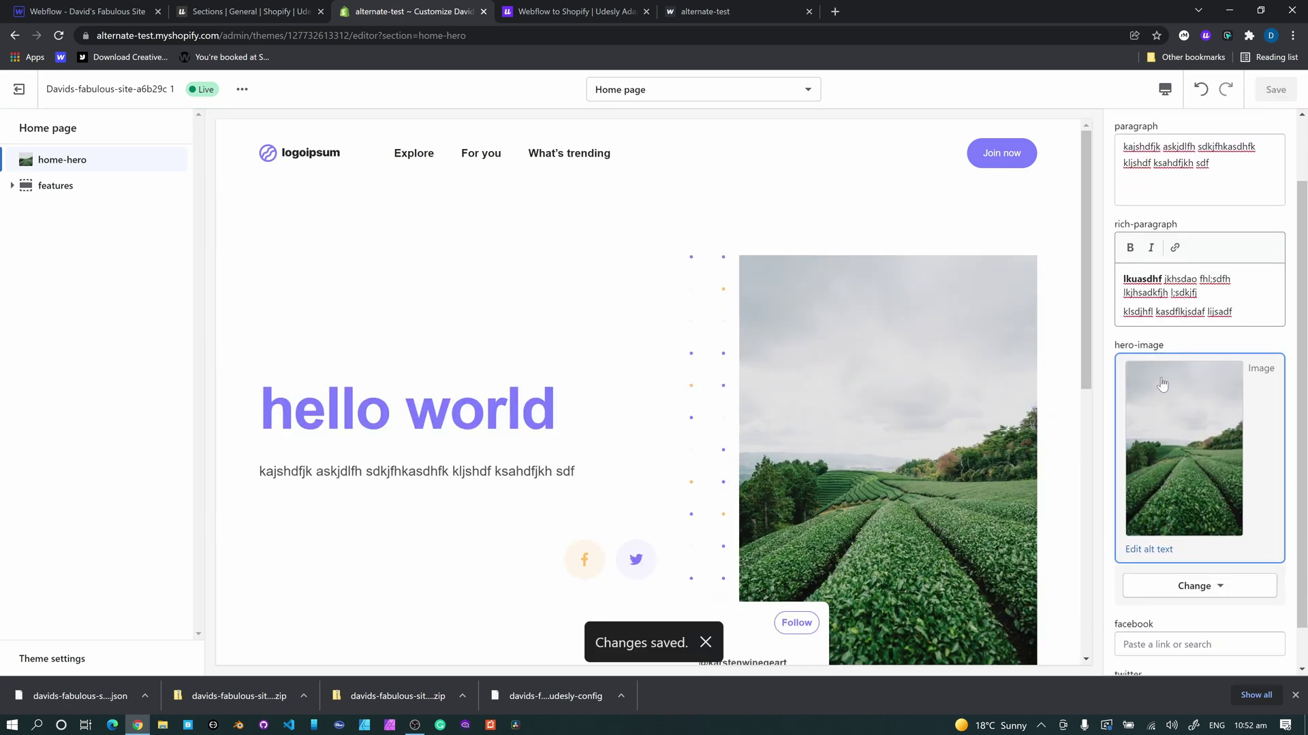
Reload the storefront preview and inspect the hero image's markup.
{"action": "left_click", "coordinate": [690, 14]}
{"action": "scroll", "coordinate": [602, 252], "scroll_direction": "up", "scroll_amount": 4}
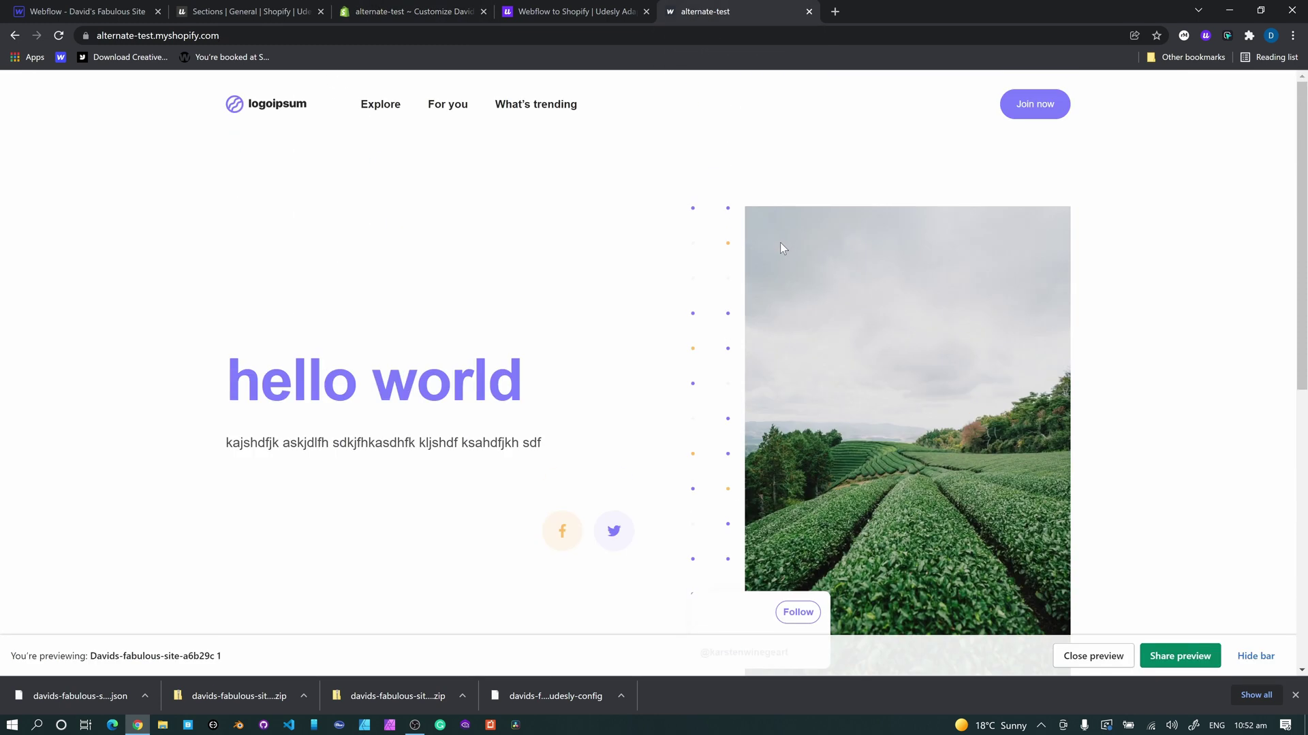
{"action": "left_click", "coordinate": [499, 38]}
{"action": "key", "text": "Return"}
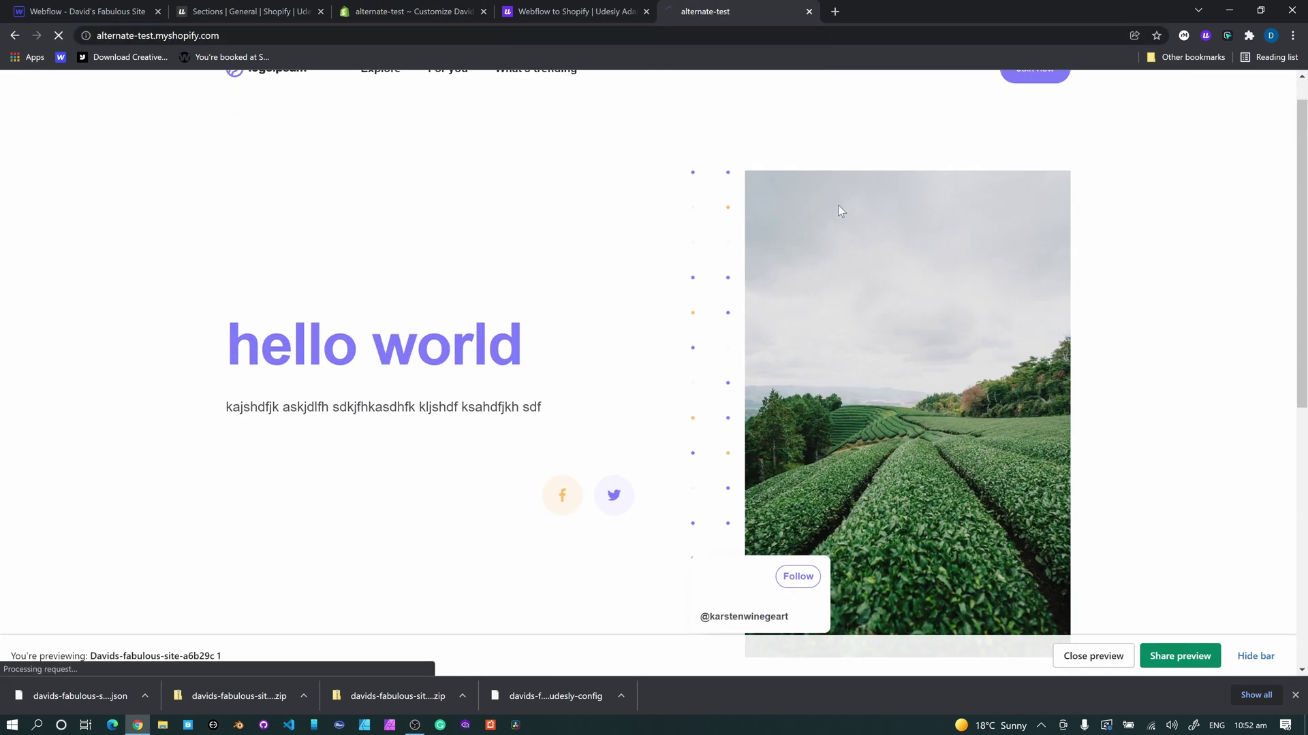
{"action": "right_click", "coordinate": [863, 226]}
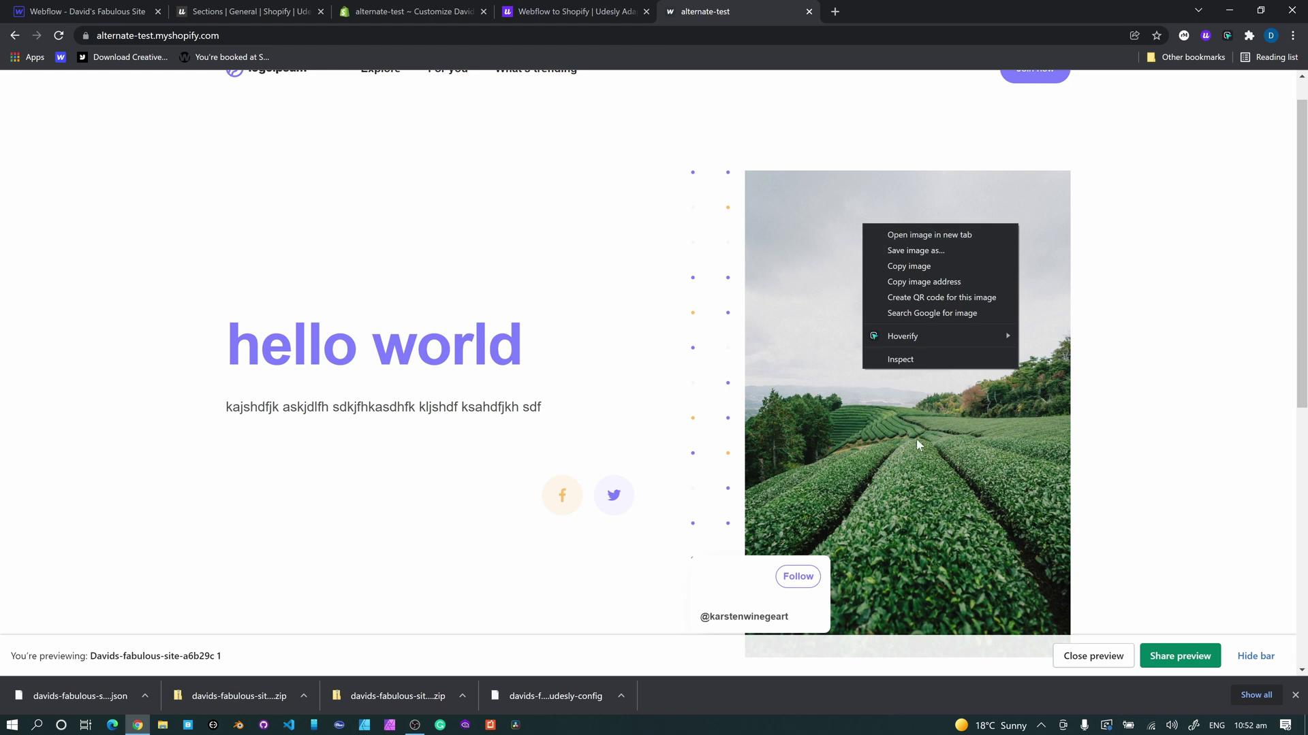
{"action": "left_click", "coordinate": [924, 361]}
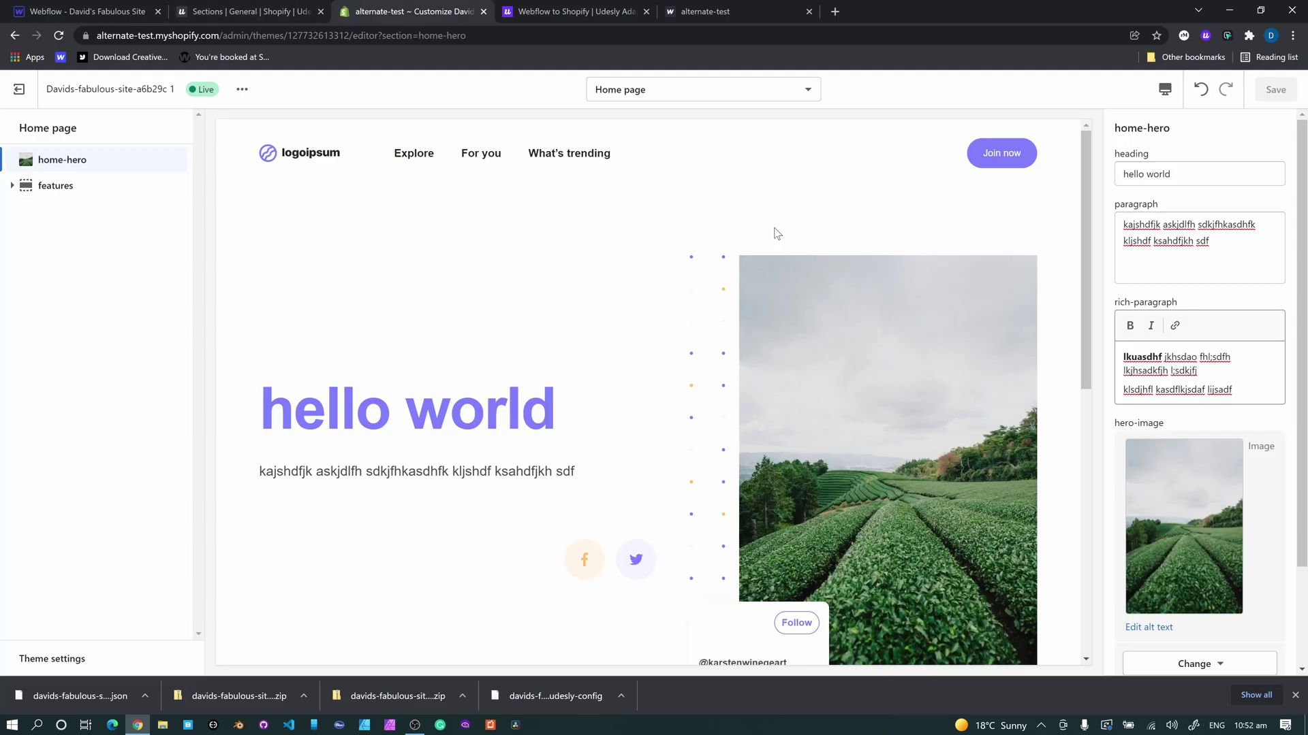
{"action": "scroll", "coordinate": [773, 234], "scroll_direction": "down", "scroll_amount": 3}
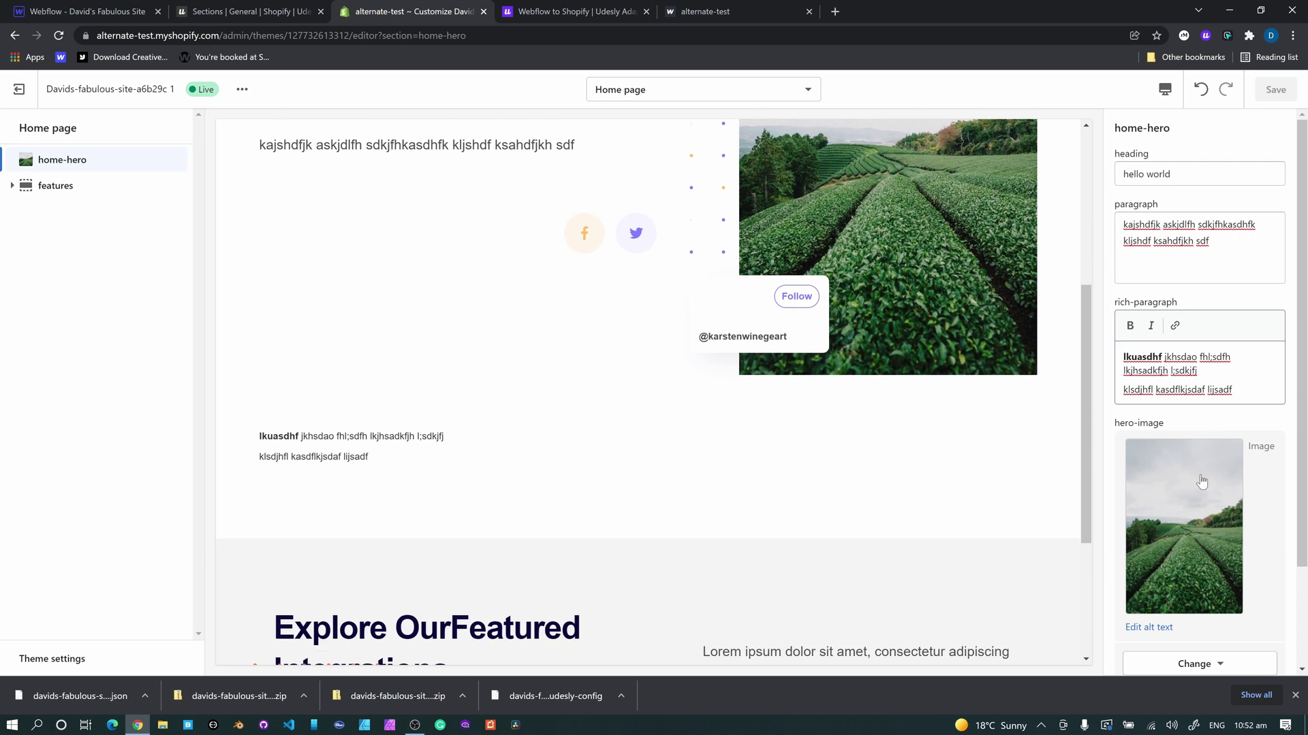
Give the hero image alt text 'dsfgsdfg' and reload the storefront to confirm it.
{"action": "left_click", "coordinate": [1161, 627]}
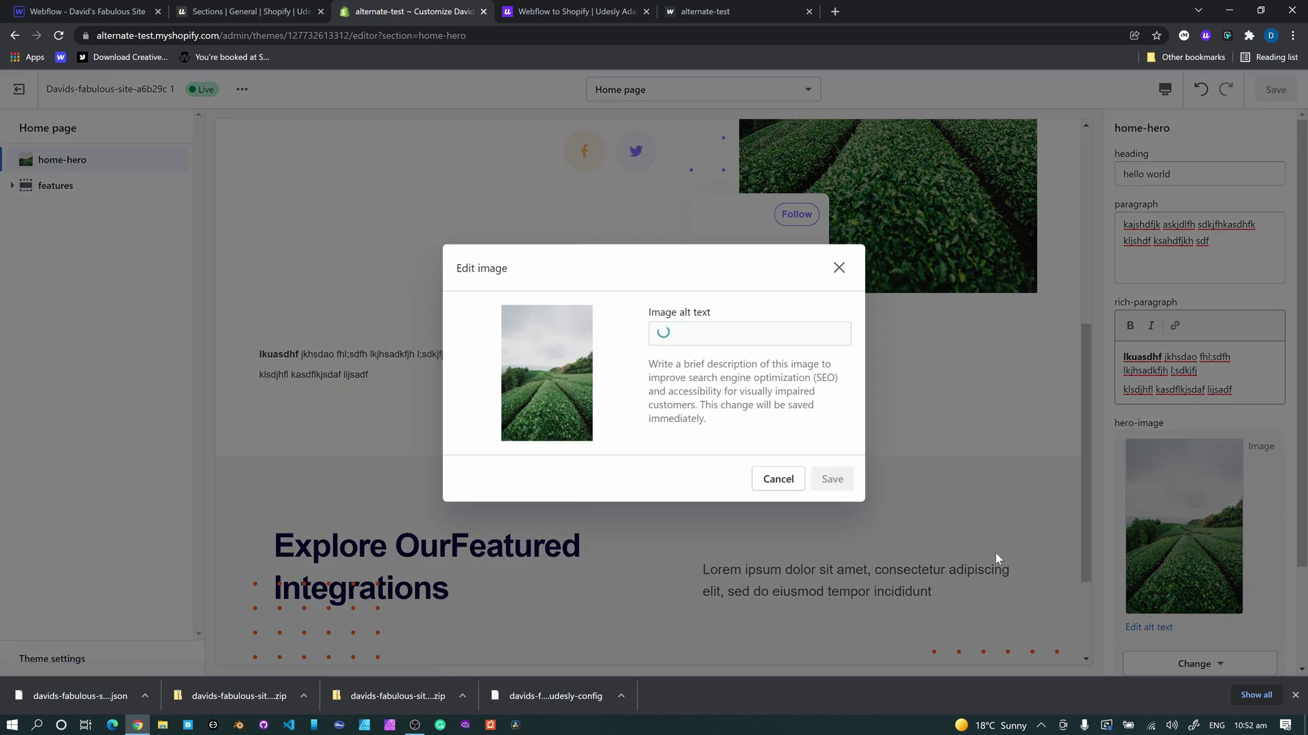
{"action": "left_click", "coordinate": [735, 336]}
{"action": "type", "text": "dsfgsdfgsdfgsdfg"}
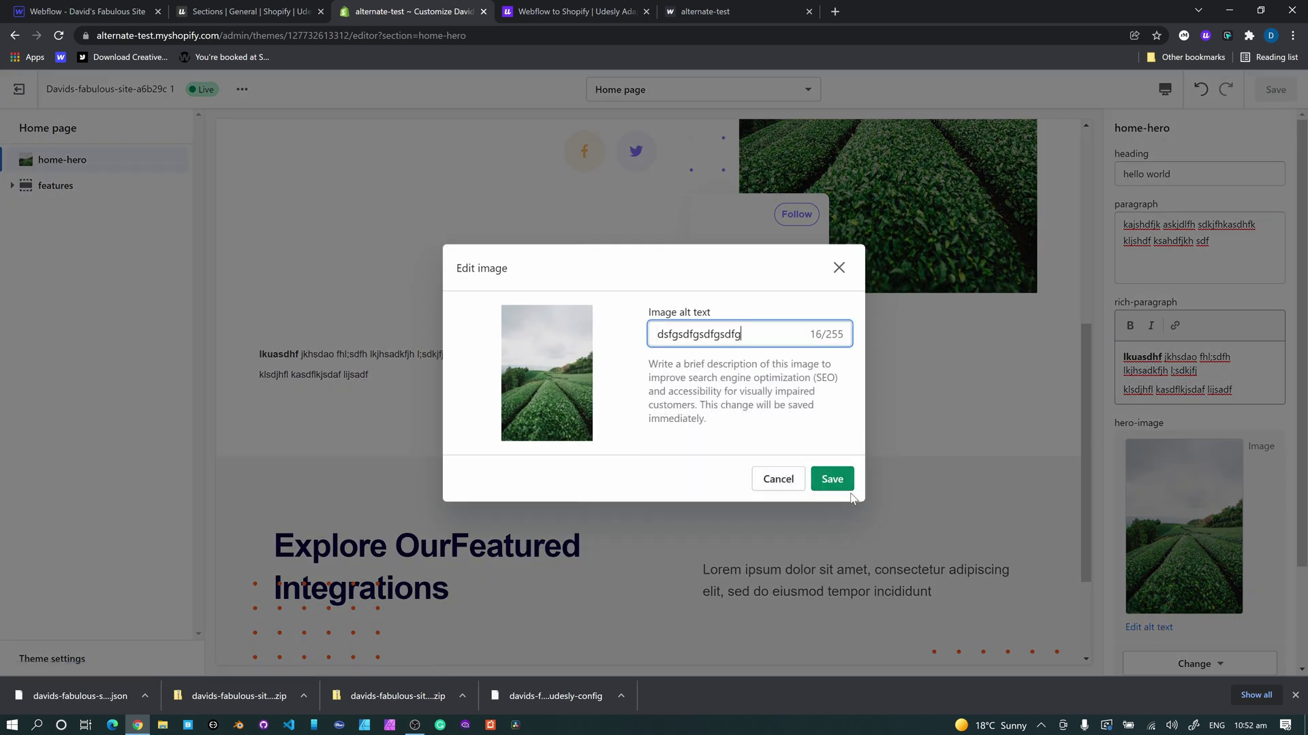
{"action": "left_click", "coordinate": [847, 489]}
{"action": "left_click", "coordinate": [722, 11]}
{"action": "key", "text": "ctrl+r"}
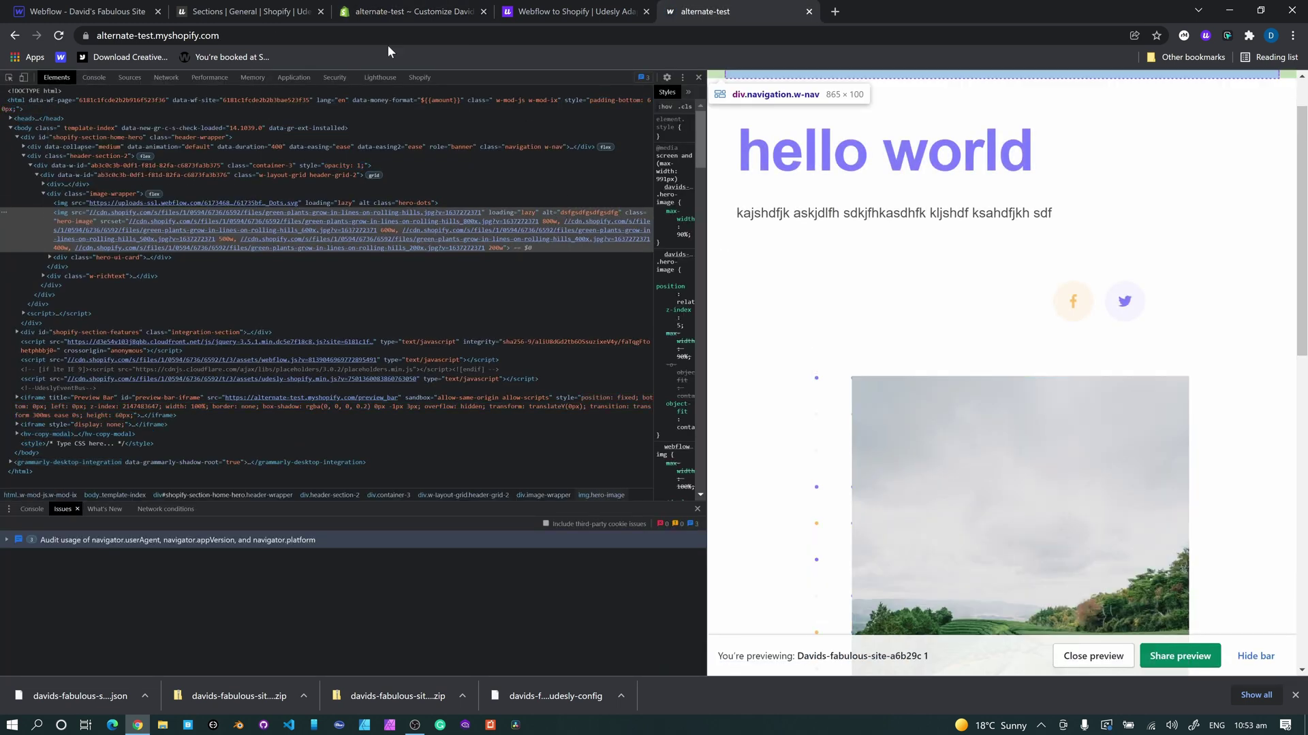
{"action": "left_click", "coordinate": [408, 11]}
{"action": "scroll", "coordinate": [1226, 395], "scroll_direction": "down", "scroll_amount": 2}
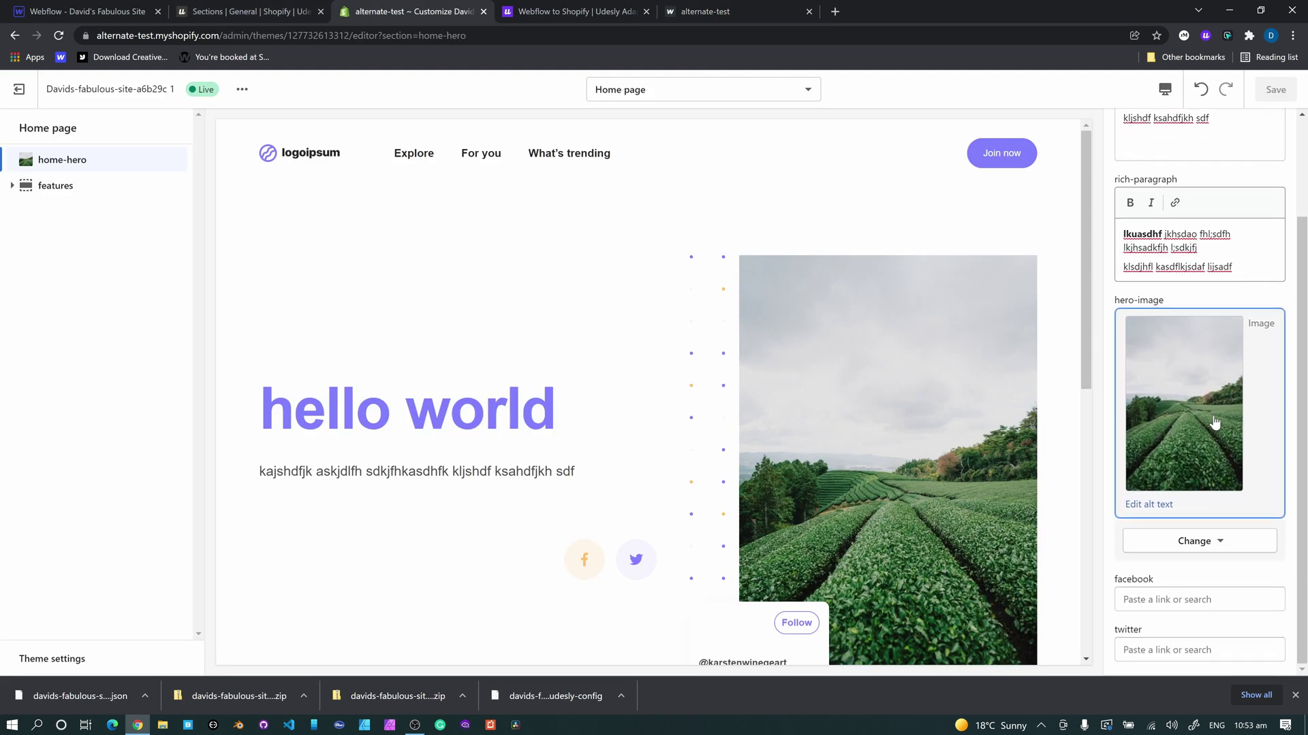
{"action": "left_click", "coordinate": [1185, 597]}
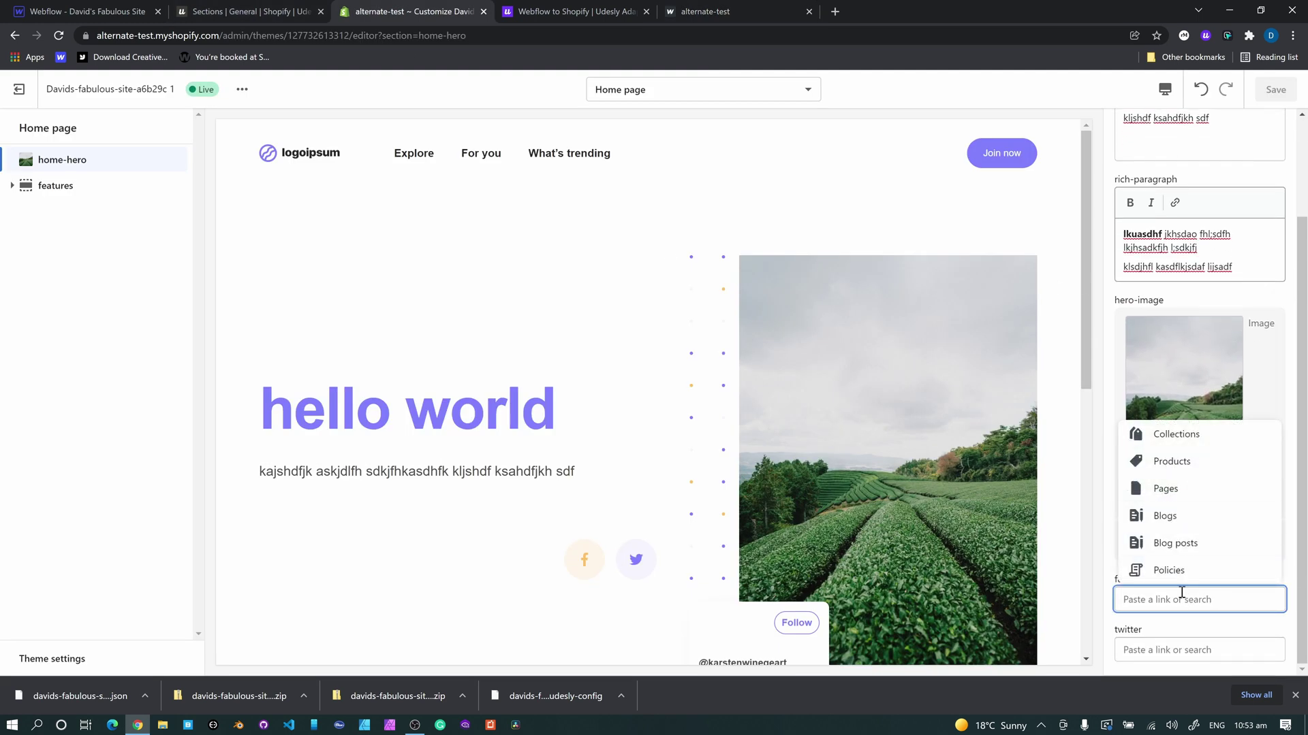
{"action": "type", "text": "www.google.com"}
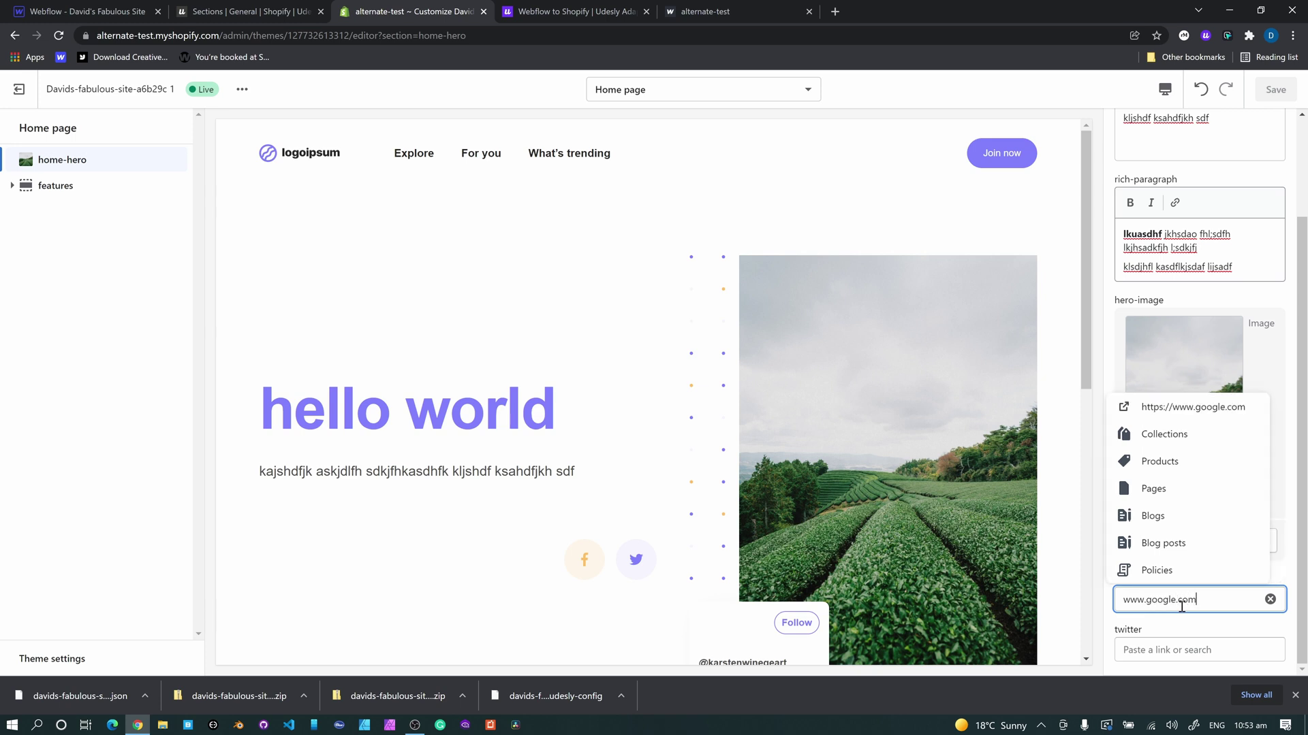
{"action": "left_click", "coordinate": [1210, 645]}
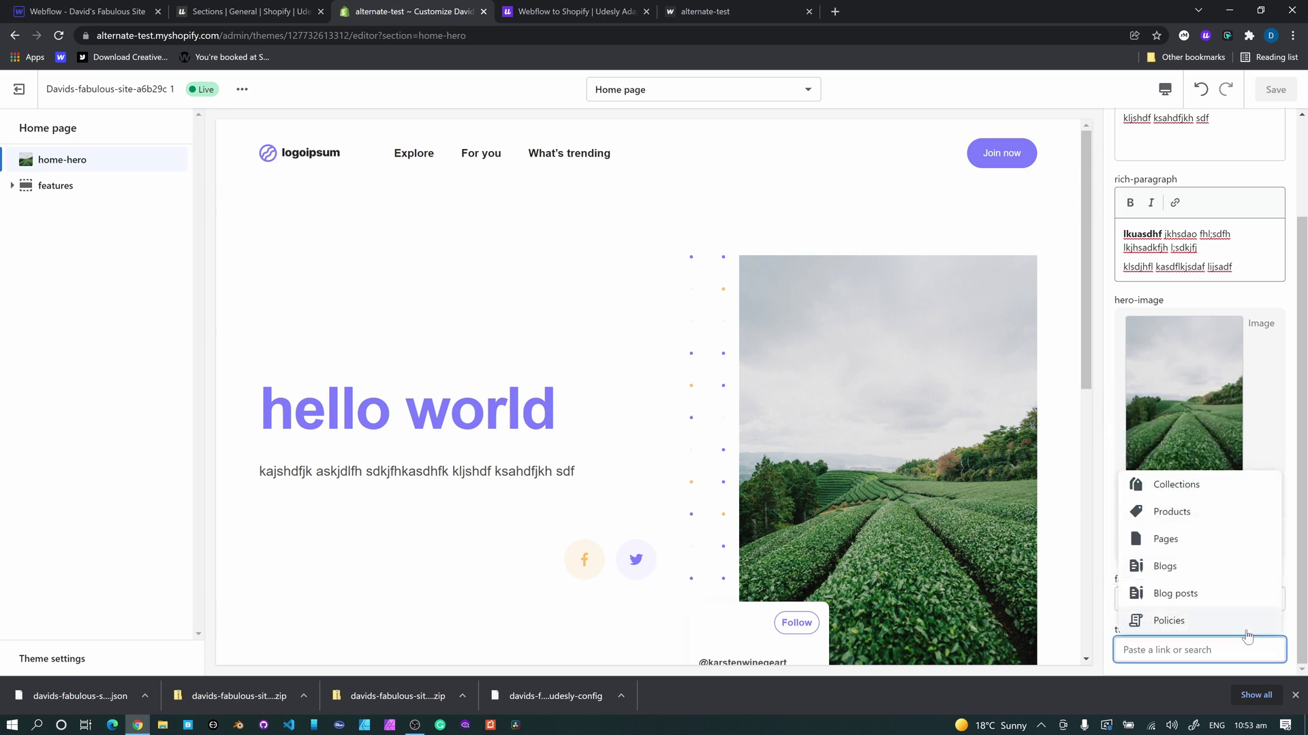
{"action": "type", "text": "twitter.com"}
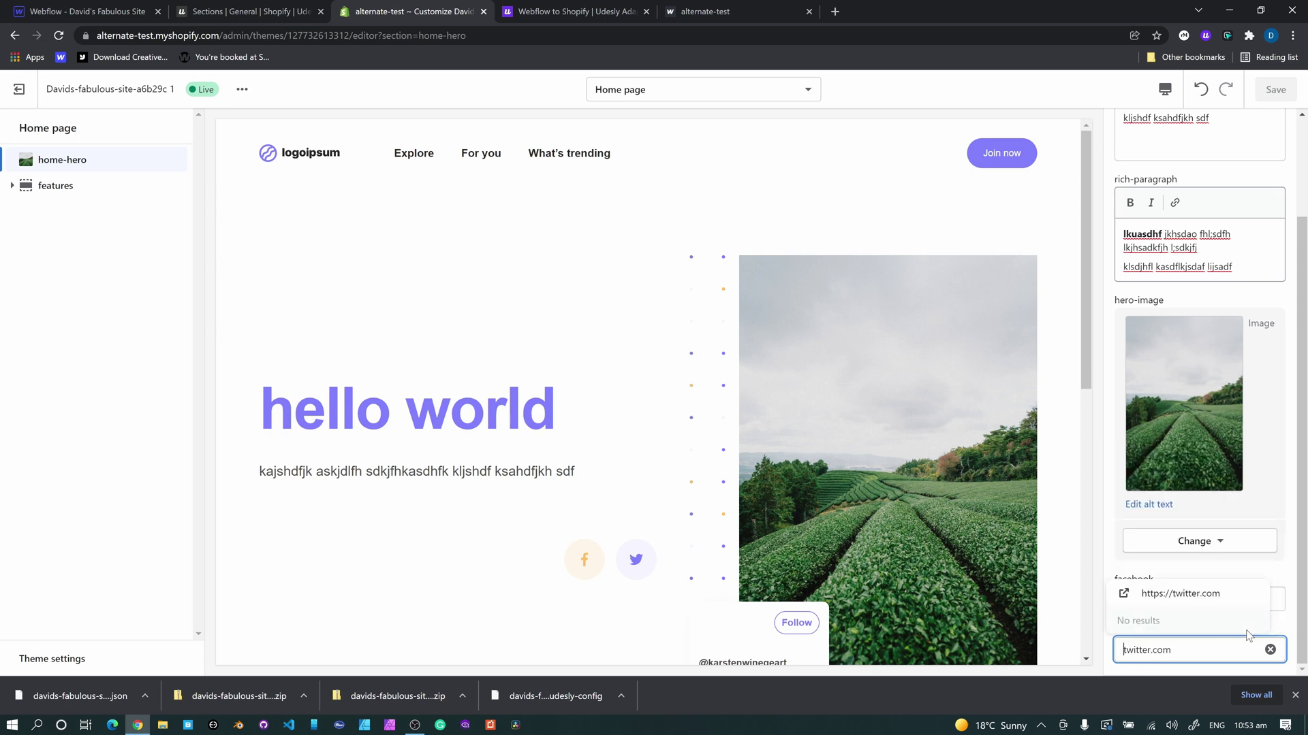
{"action": "left_click", "coordinate": [1181, 598]}
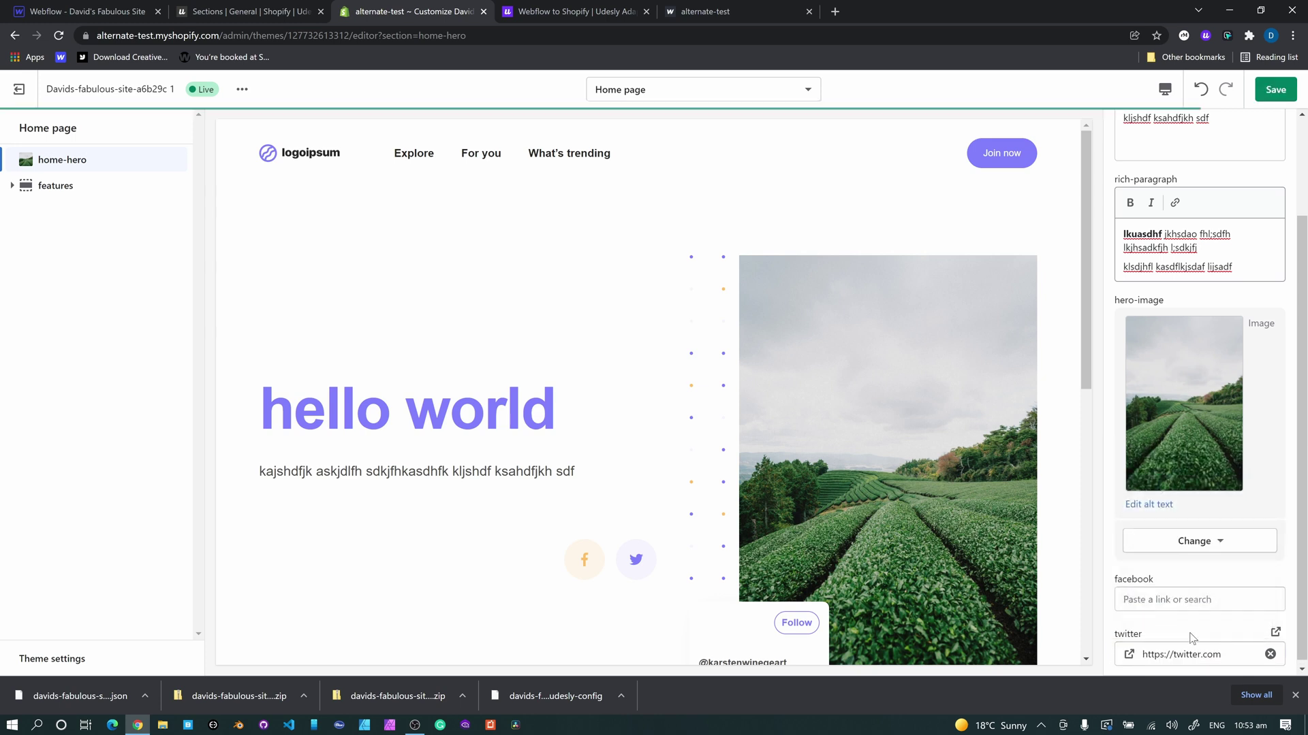
{"action": "scroll", "coordinate": [705, 417], "scroll_direction": "down", "scroll_amount": 8}
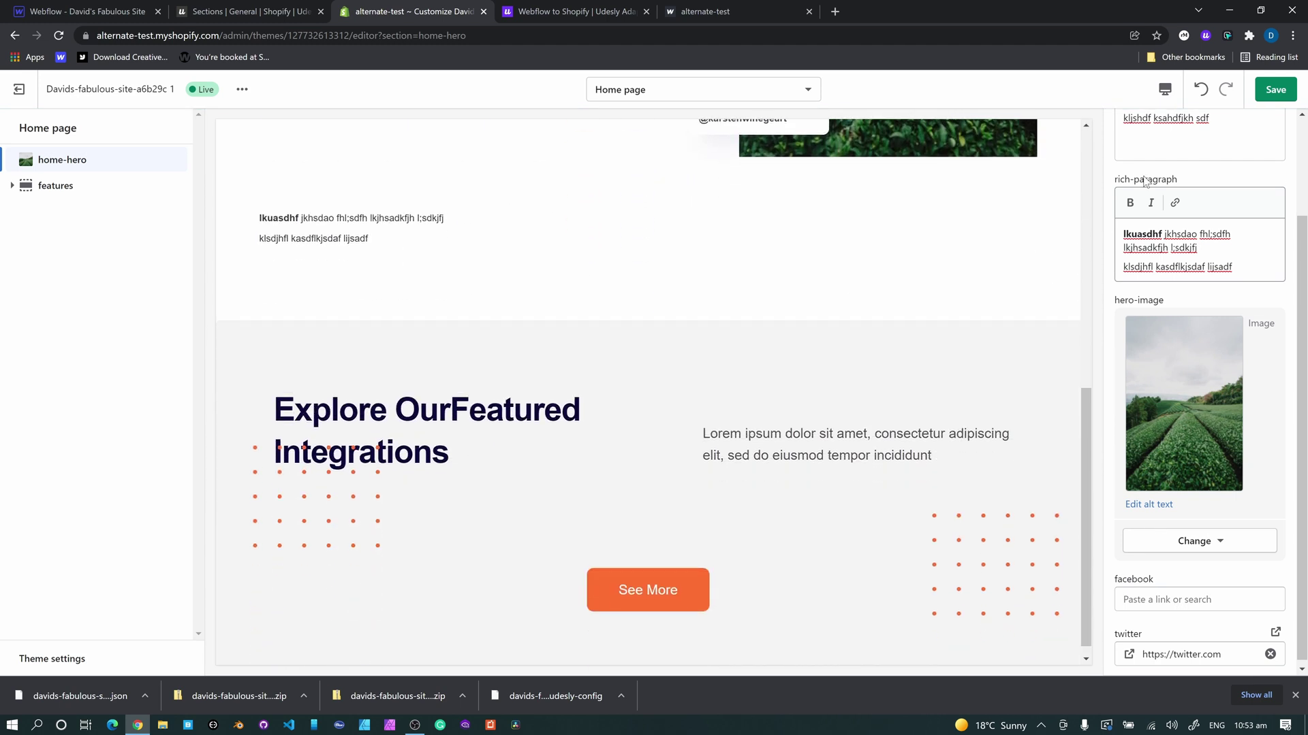
{"action": "left_click", "coordinate": [1264, 99]}
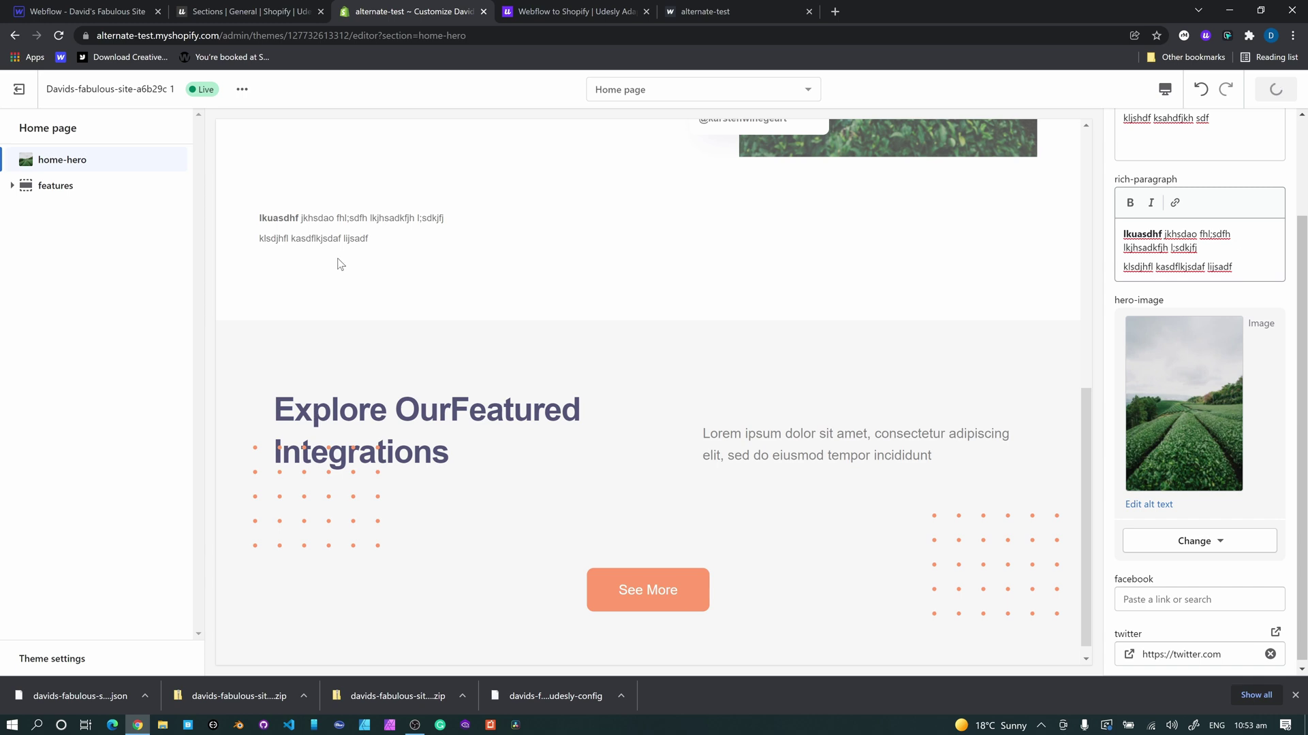
Add nine Facebook feature-blocks to the features section.
{"action": "left_click", "coordinate": [56, 186]}
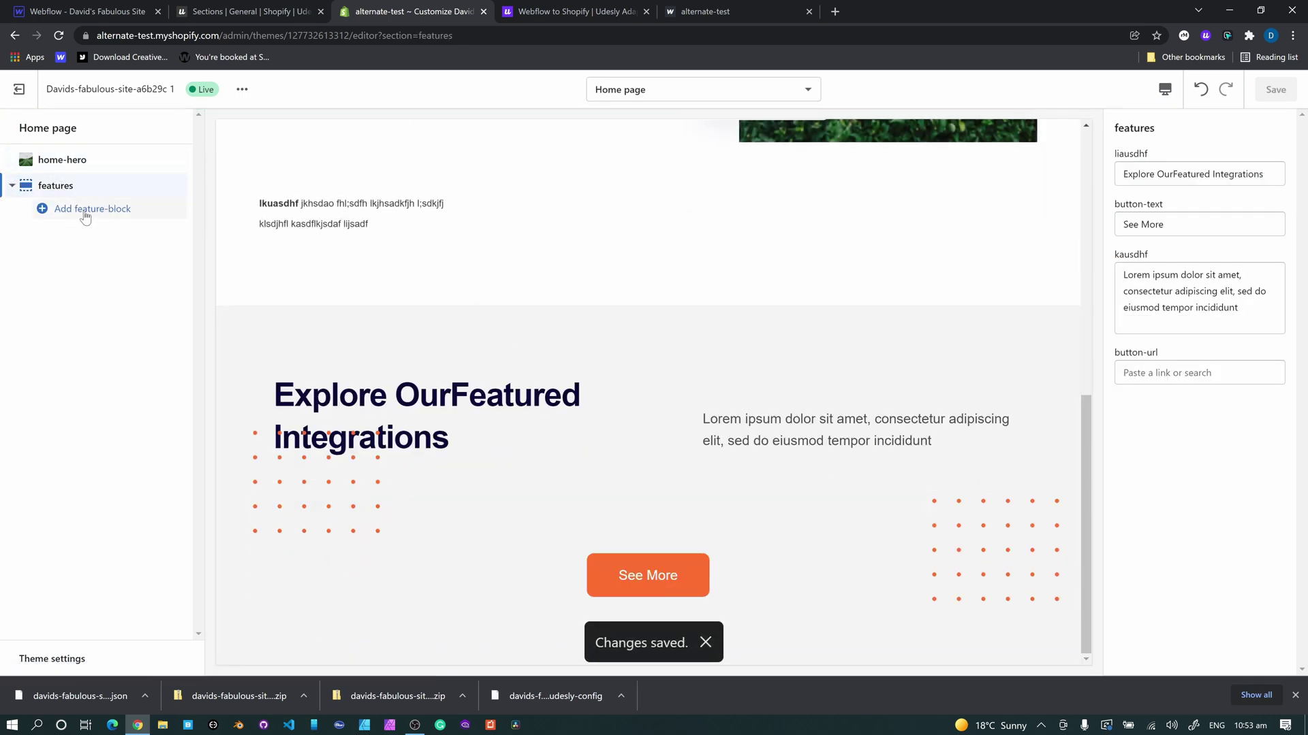
{"action": "left_click", "coordinate": [49, 209]}
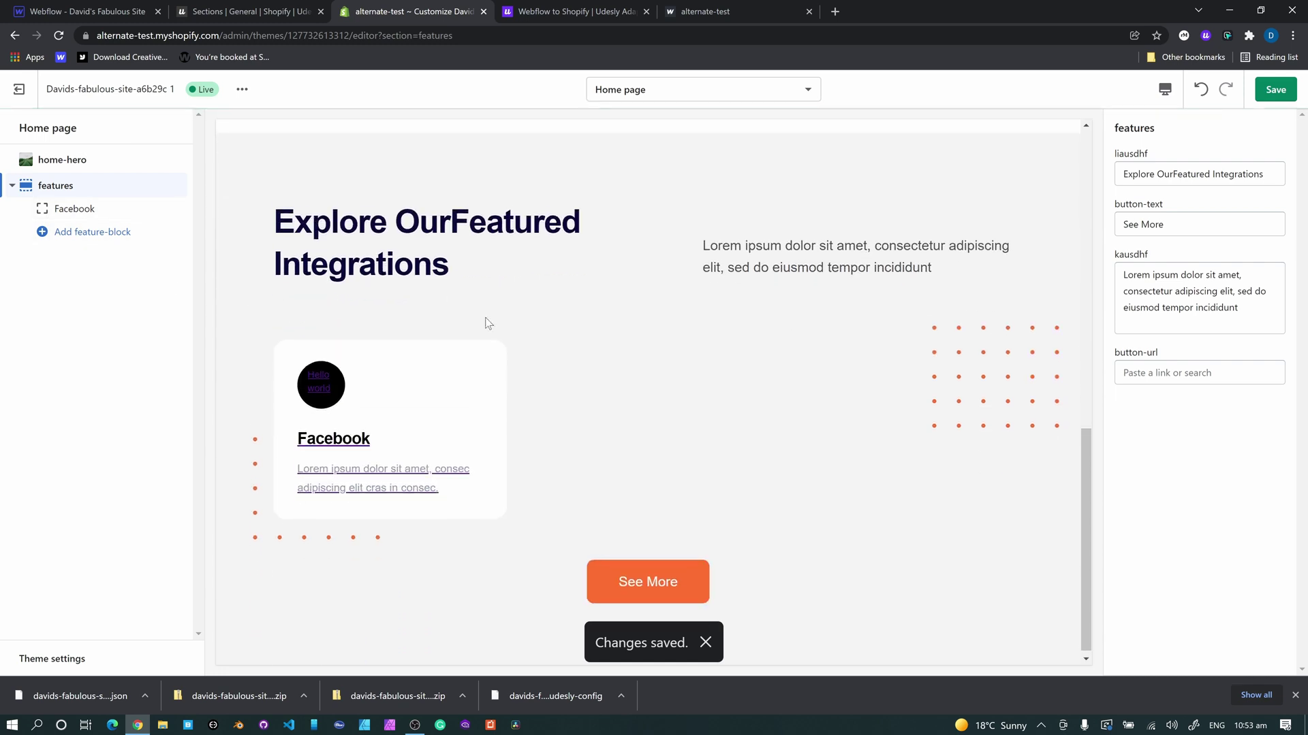
{"action": "left_click", "coordinate": [46, 235]}
{"action": "left_click", "coordinate": [48, 256]}
{"action": "left_click", "coordinate": [49, 279]}
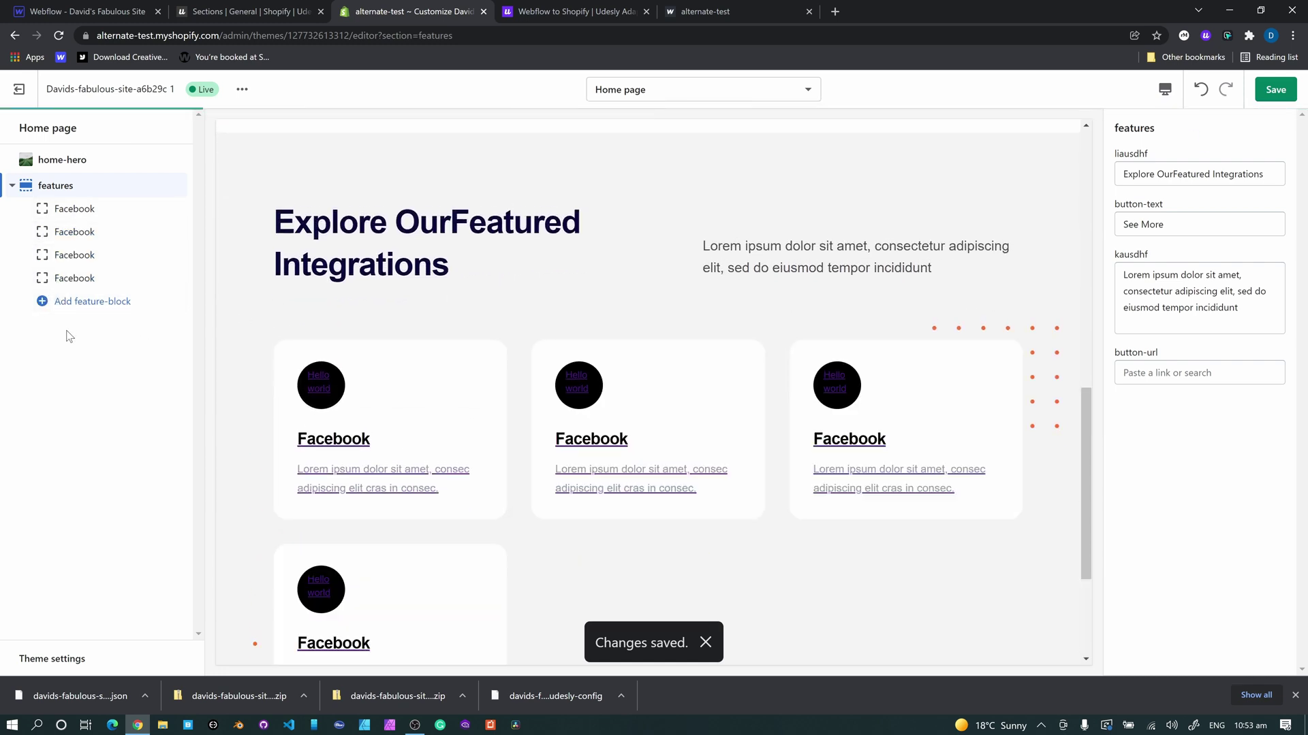
{"action": "left_click", "coordinate": [67, 302]}
{"action": "left_click", "coordinate": [70, 325]}
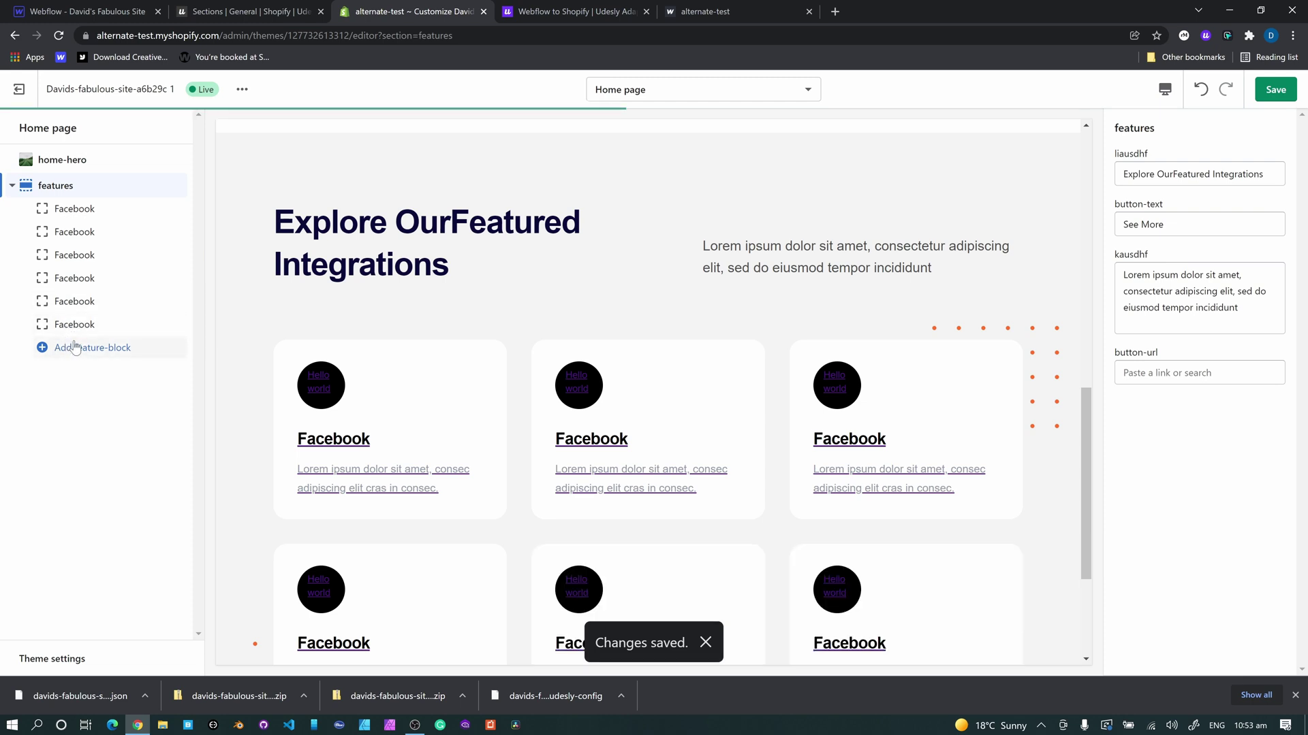
{"action": "left_click", "coordinate": [75, 348]}
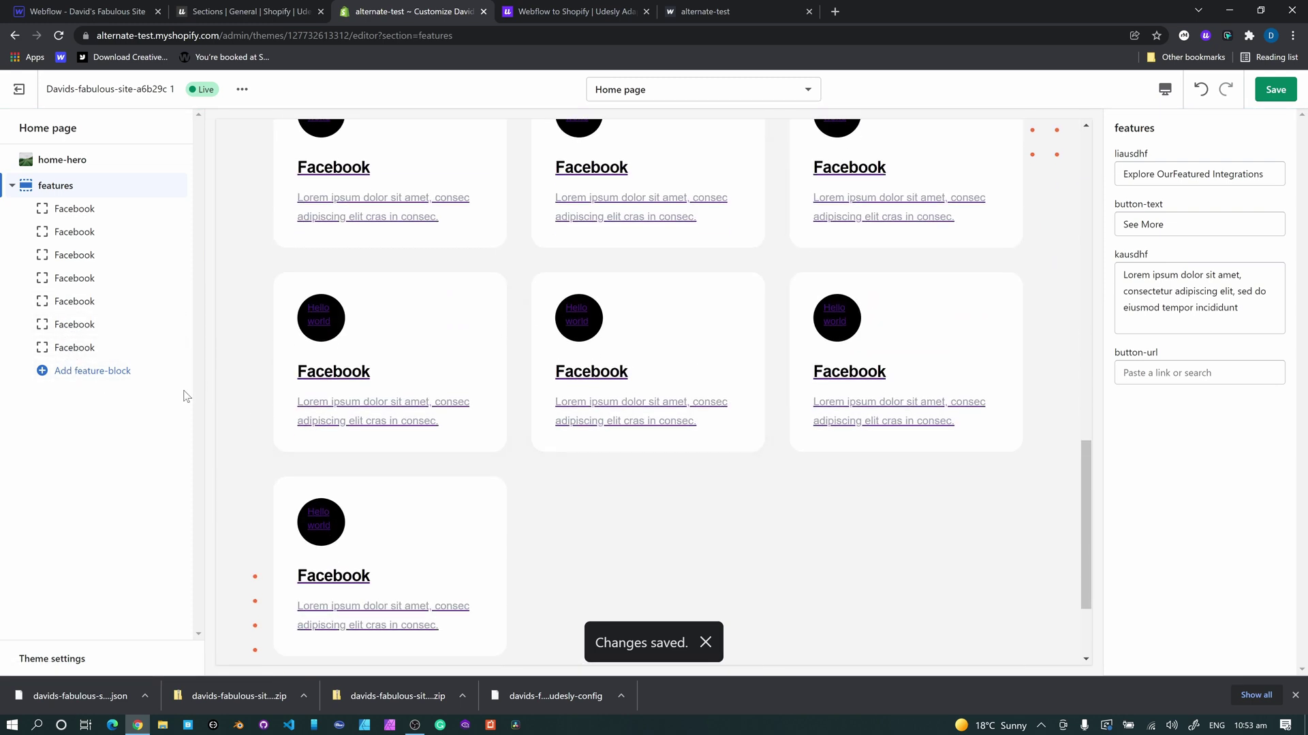
{"action": "left_click", "coordinate": [63, 371]}
{"action": "left_click", "coordinate": [61, 394]}
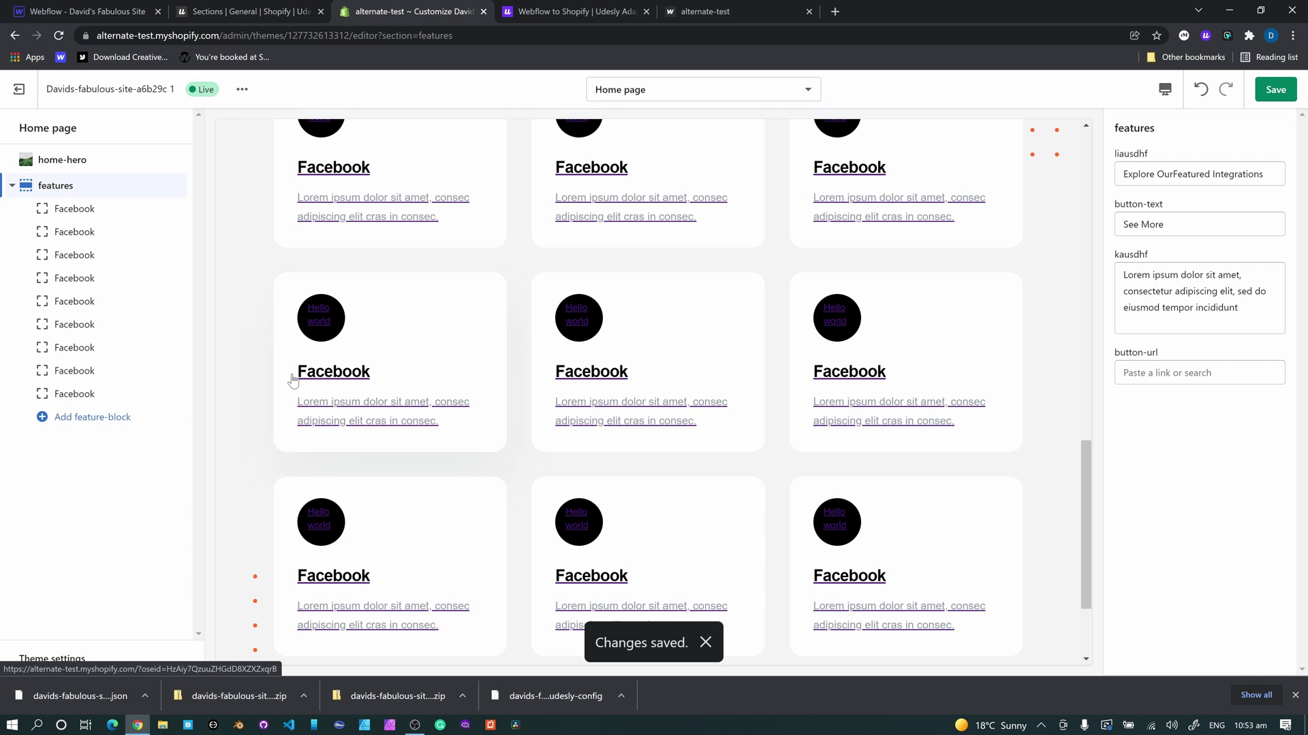
{"action": "scroll", "coordinate": [462, 347], "scroll_direction": "up", "scroll_amount": 5}
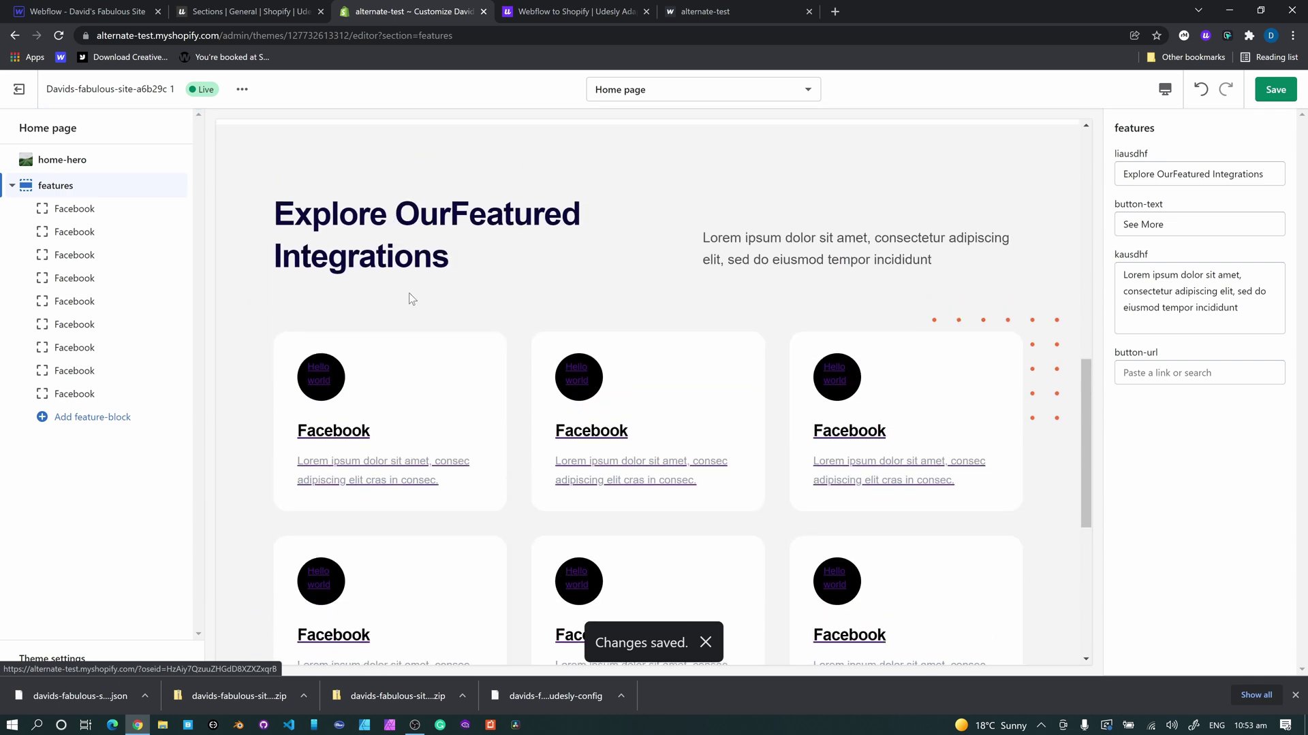
Change the first feature block's heading to 'ksjhdfkjshdf' and paragraph to 'fgadsfgdsfgsd'.
{"action": "left_click", "coordinate": [75, 208]}
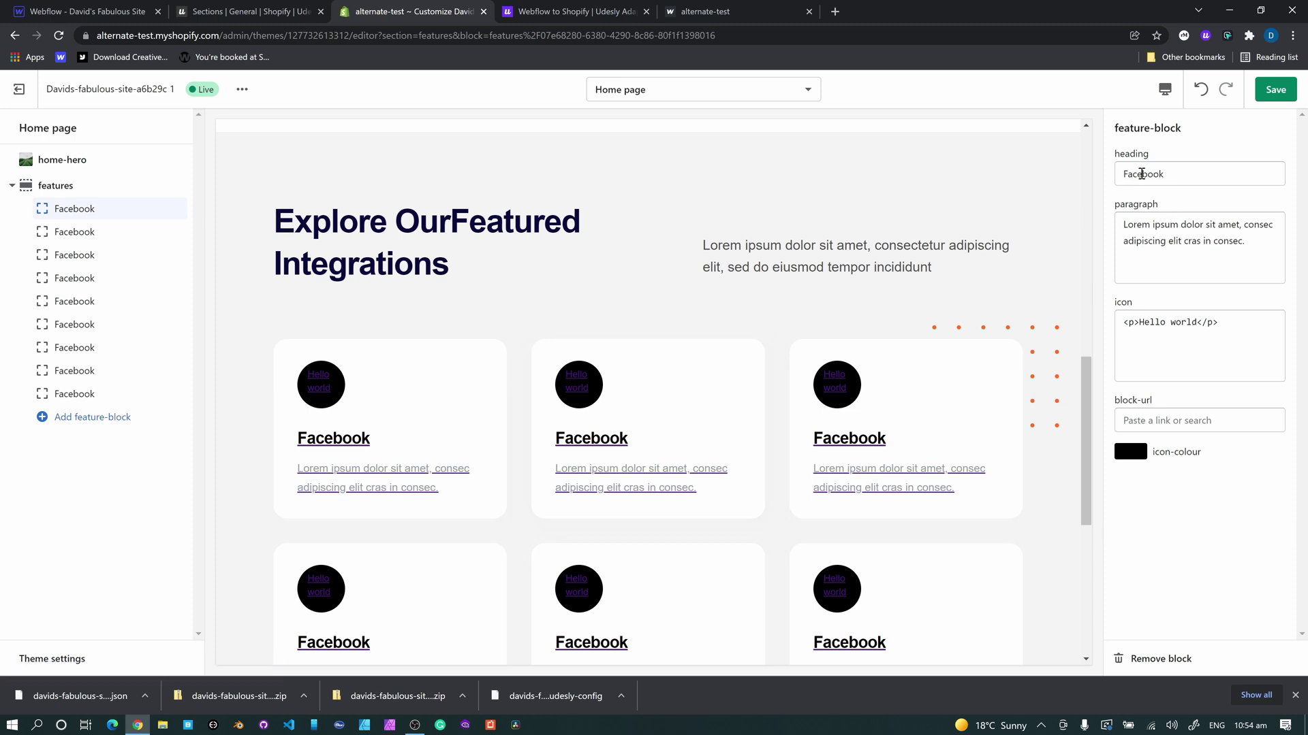
{"action": "double_click", "coordinate": [1179, 164]}
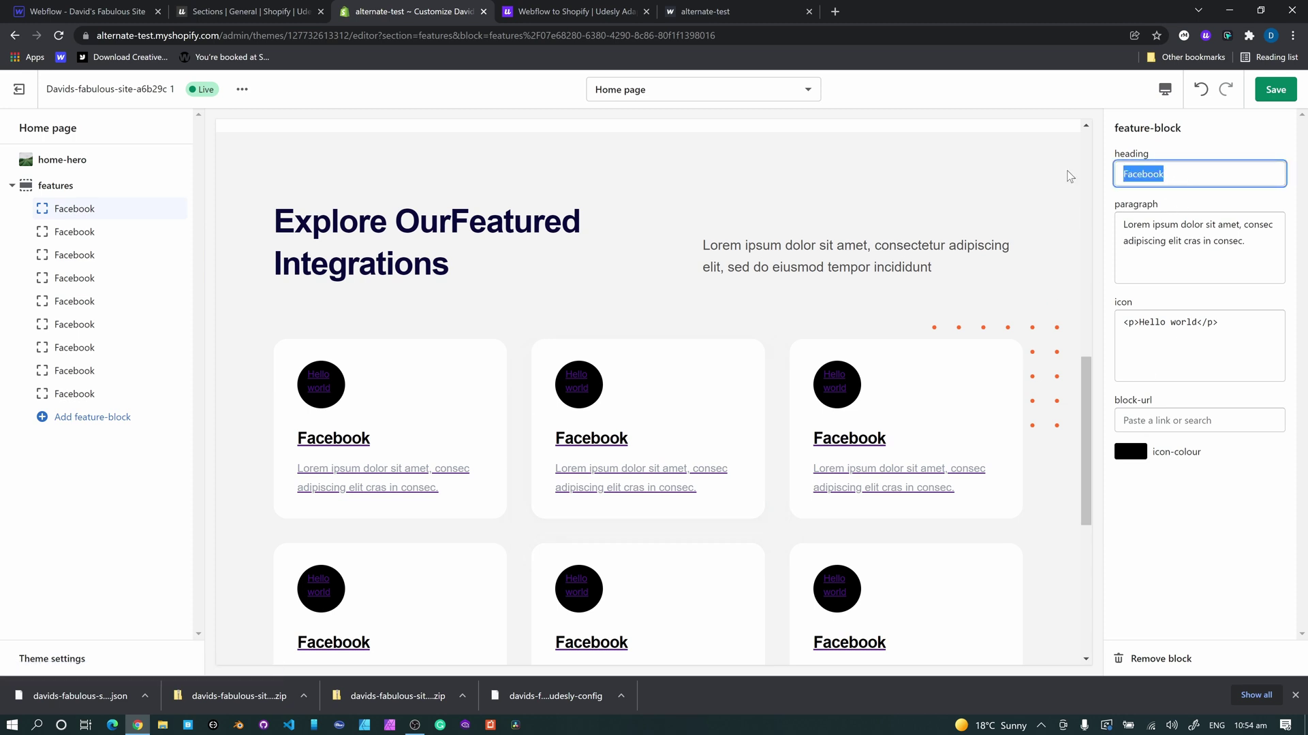
{"action": "type", "text": "ksjhdfkjshdf"}
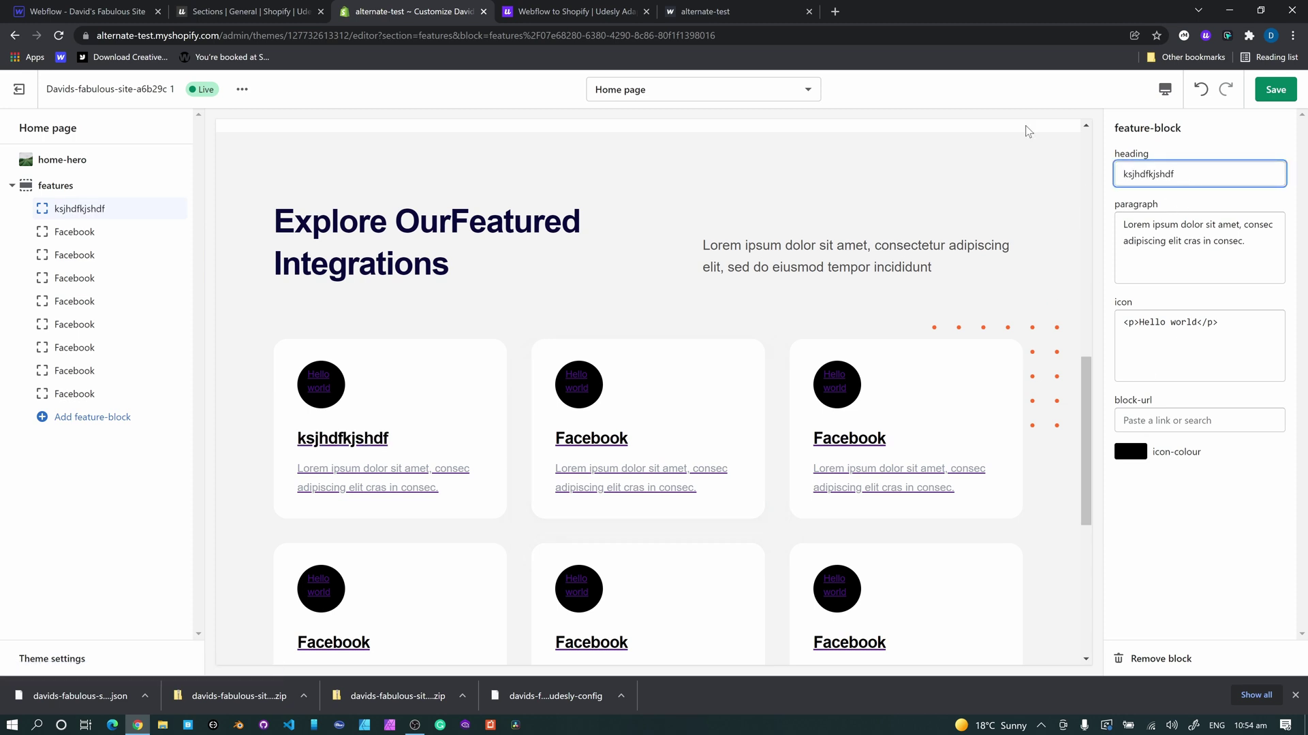
{"action": "left_click", "coordinate": [1252, 240]}
{"action": "key", "text": "ctrl+a"}
{"action": "type", "text": "fgadsfgdsfgsd"}
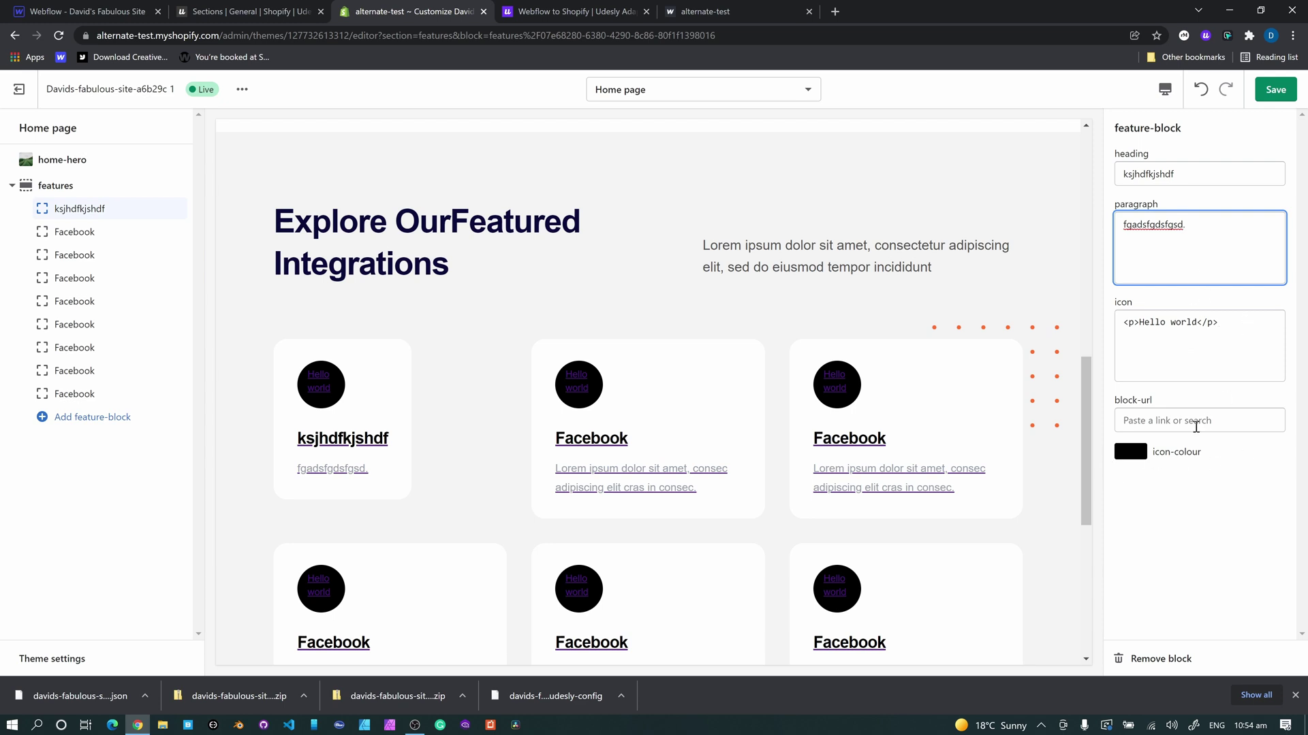
Link the block to the Contact page and set its icon colour to #AEFF8F.
{"action": "left_click", "coordinate": [1193, 421]}
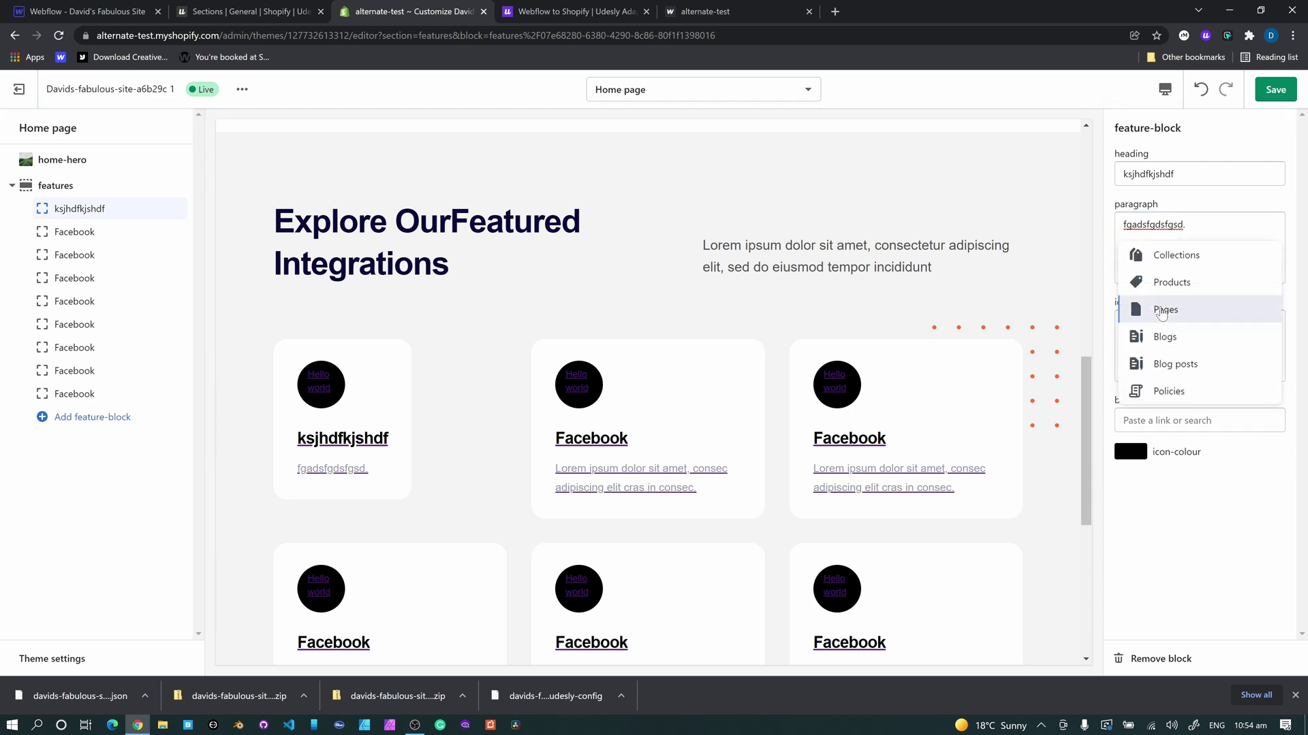
{"action": "left_click", "coordinate": [1165, 306]}
{"action": "left_click", "coordinate": [1158, 361]}
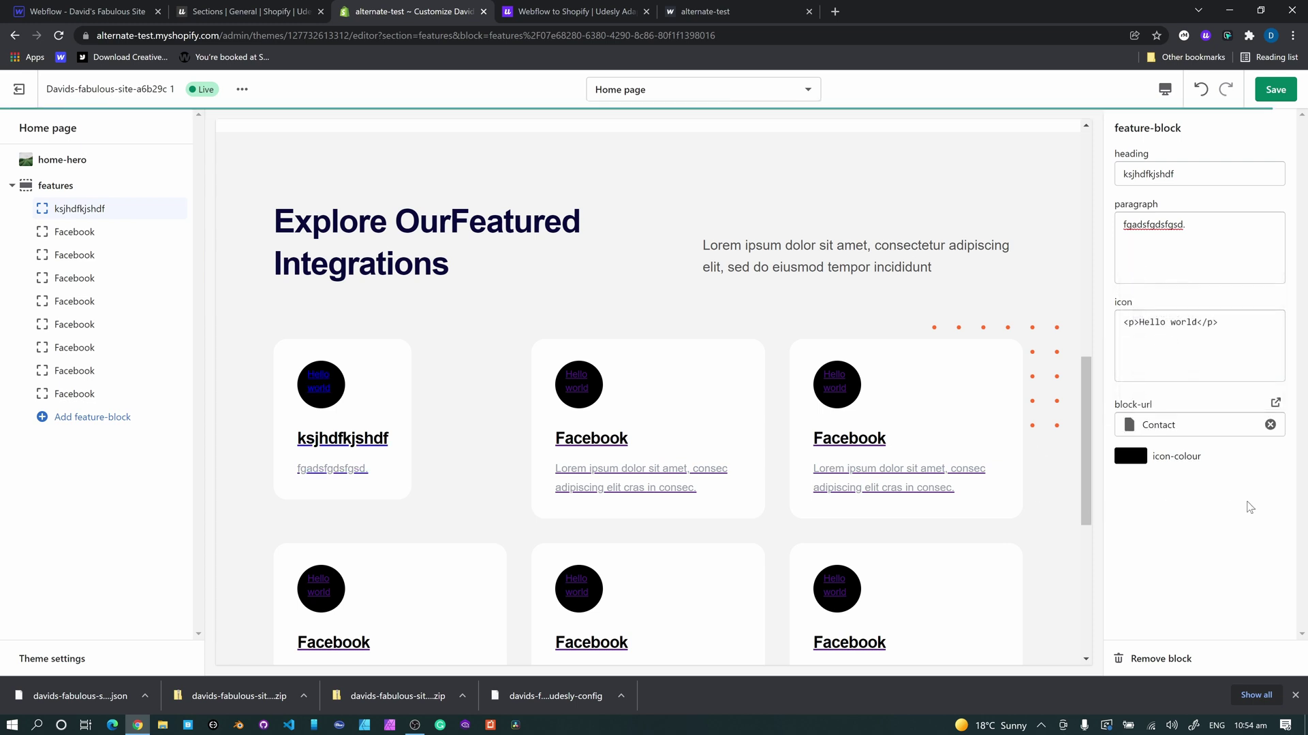
{"action": "left_click", "coordinate": [1142, 461]}
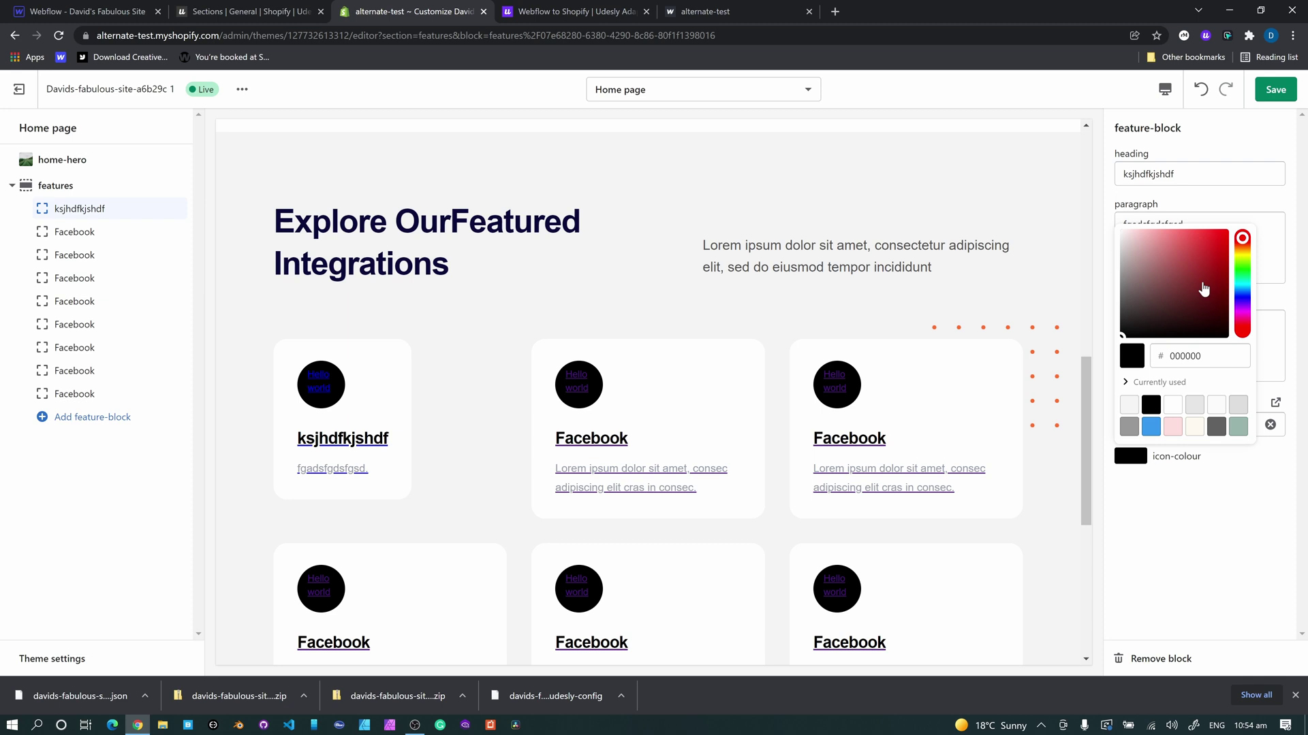
{"action": "left_click", "coordinate": [1240, 277]}
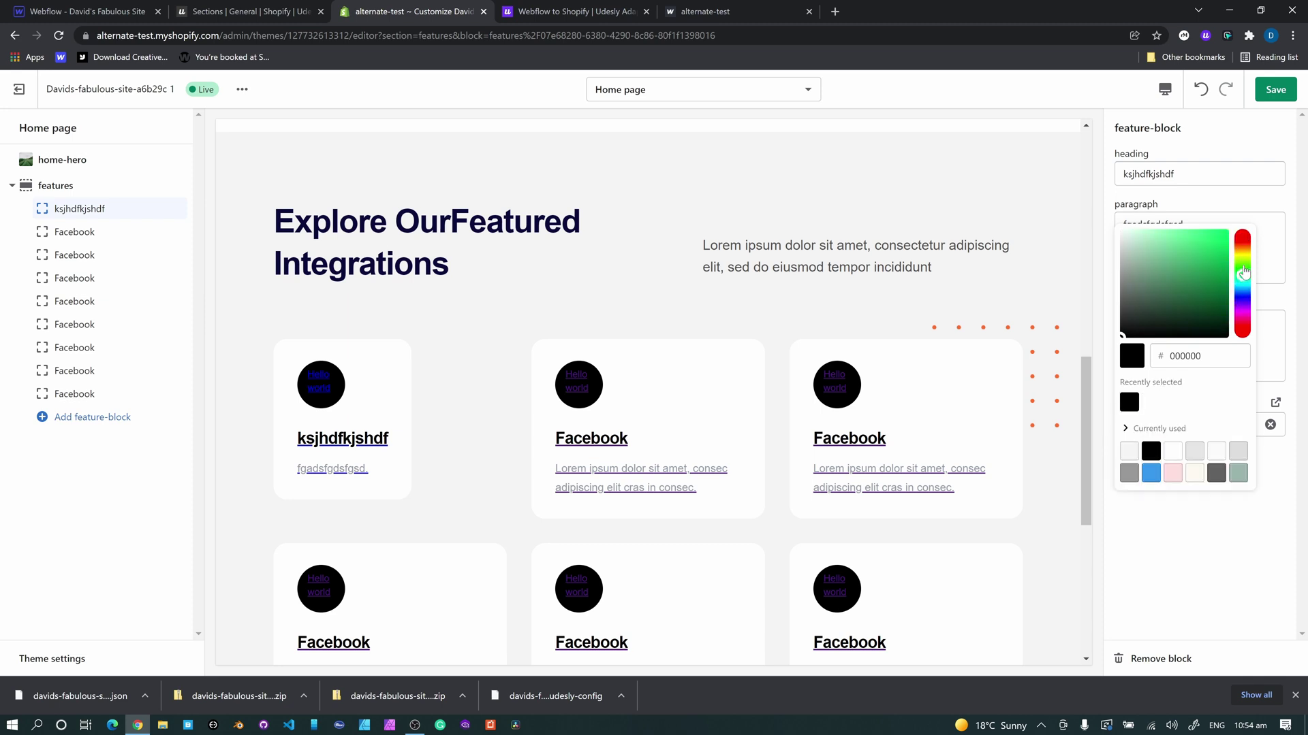
{"action": "left_click_drag", "start_coordinate": [1243, 273], "coordinate": [1167, 213]}
{"action": "left_click", "coordinate": [1167, 212]}
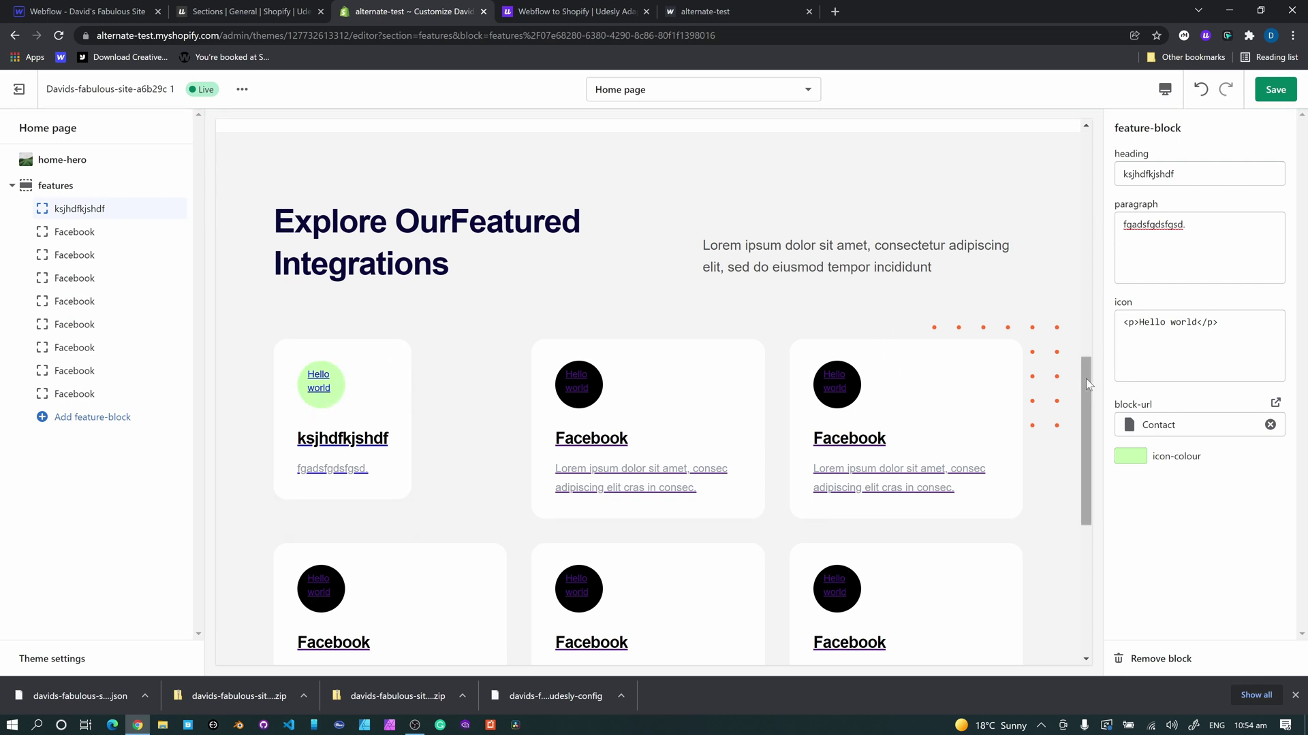
{"action": "left_click_drag", "start_coordinate": [1226, 325], "coordinate": [1084, 352]}
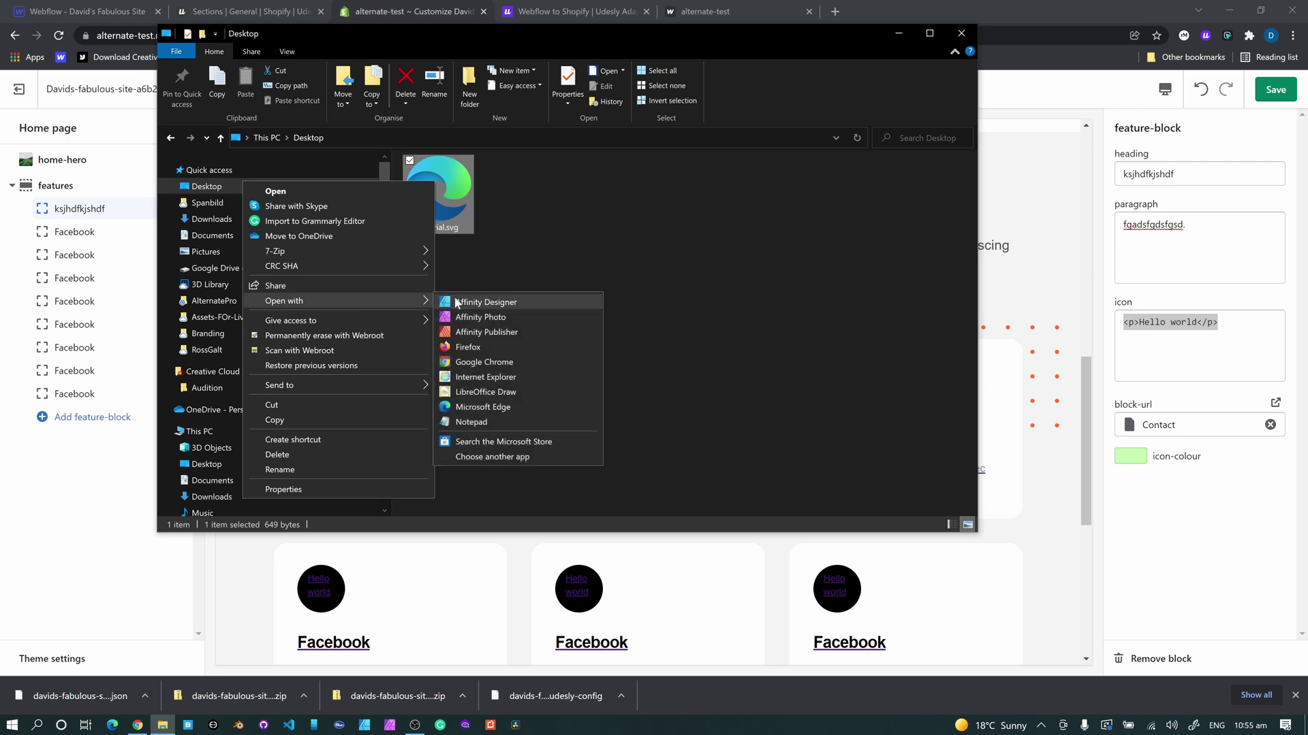
Copy all of tutorial.svg's code from Notepad, then go back to the feature block's icon field.
{"action": "left_click", "coordinate": [499, 421]}
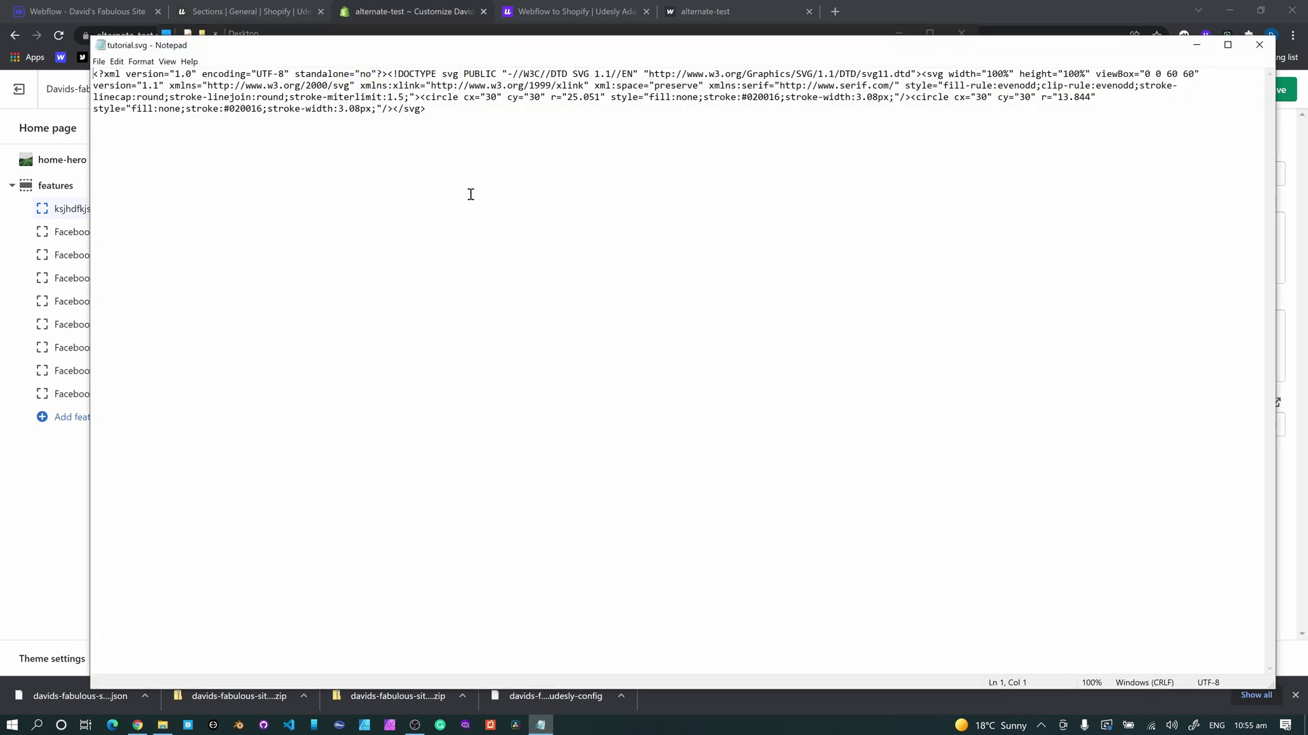
{"action": "left_click_drag", "start_coordinate": [496, 117], "coordinate": [93, 73]}
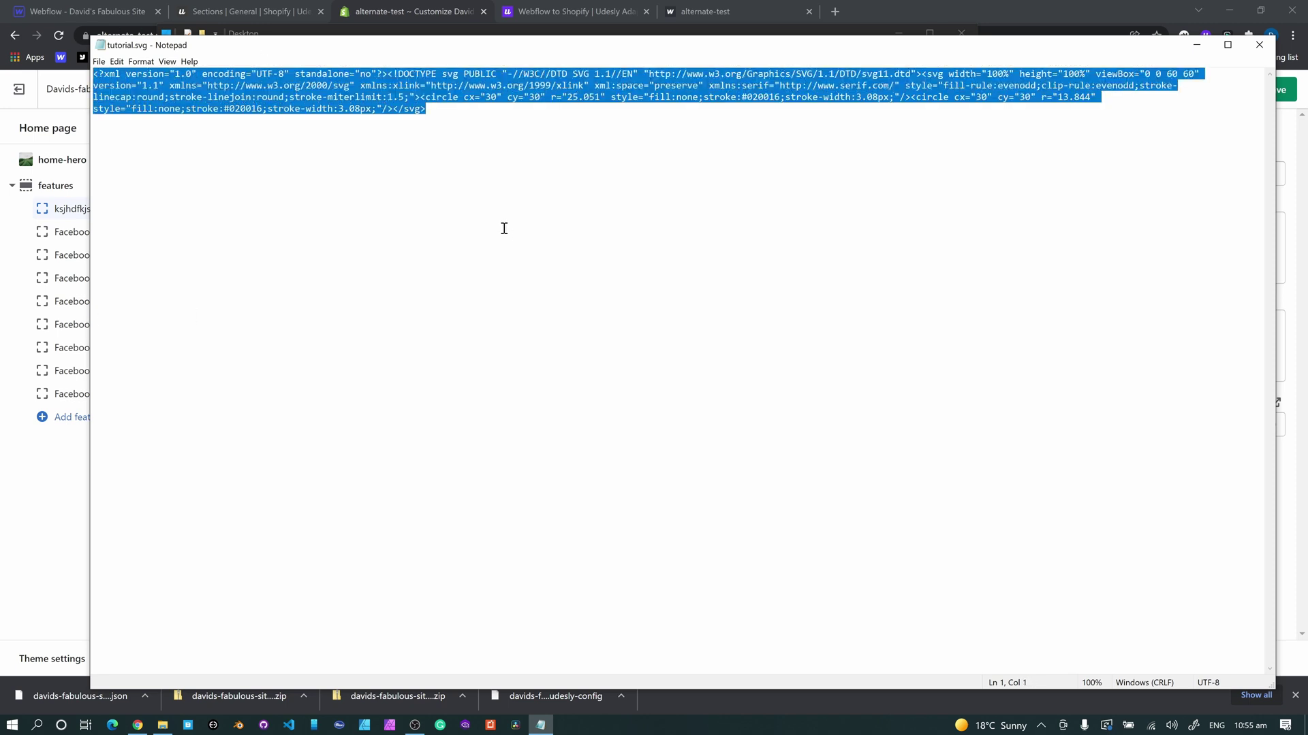
{"action": "left_click", "coordinate": [1196, 44]}
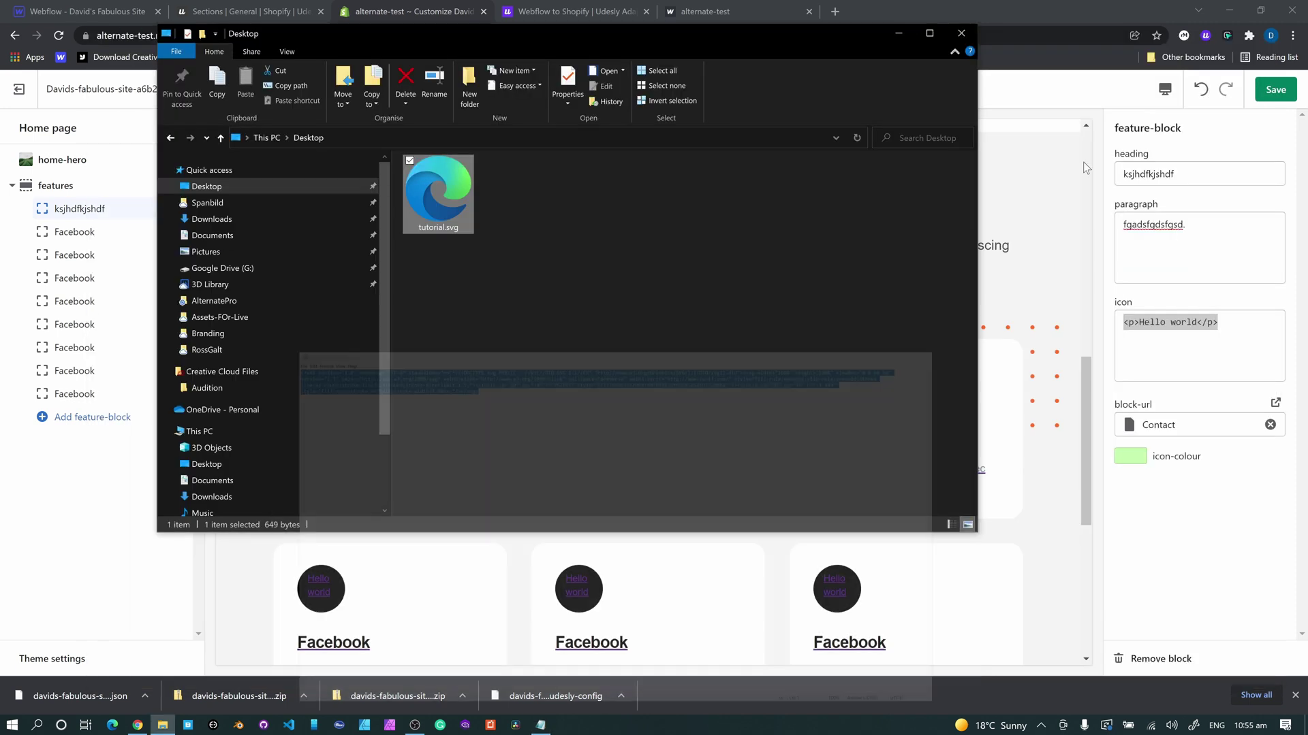
{"action": "left_click", "coordinate": [1172, 296]}
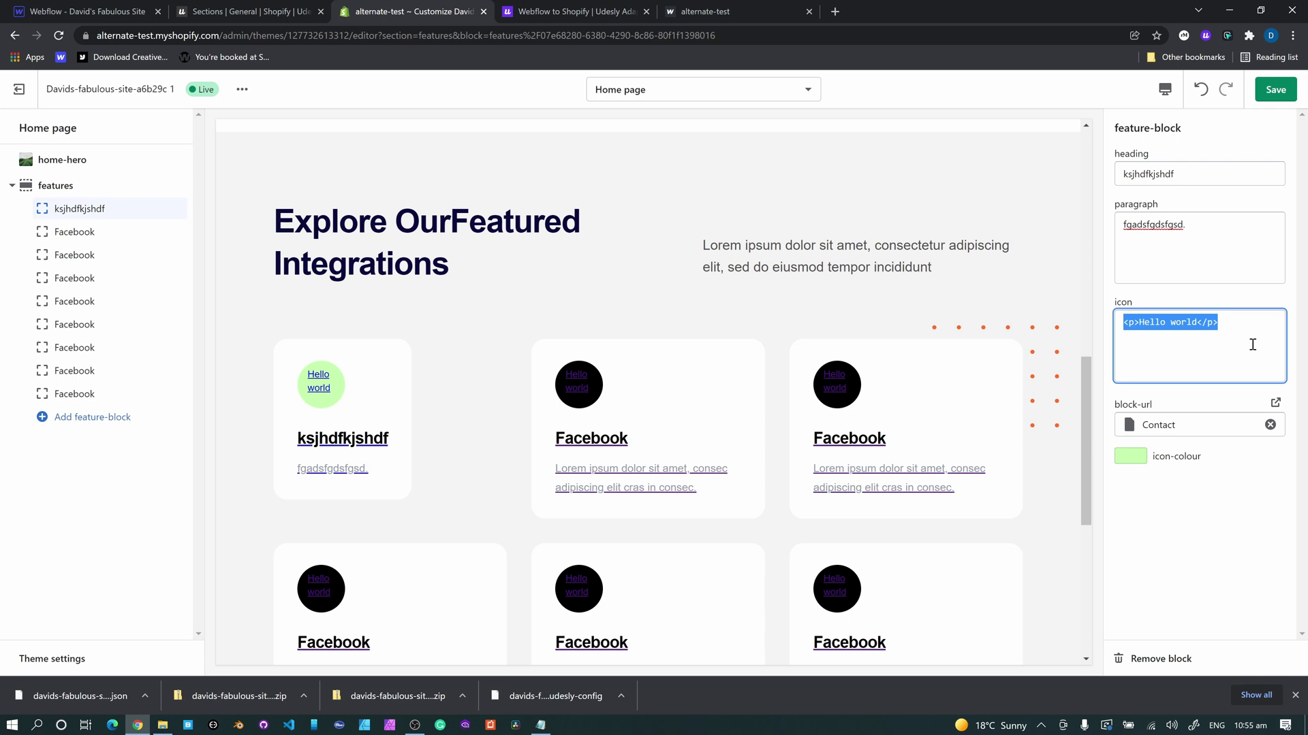
Replace the '<p>Hello world</p>' icon placeholder with the tutorial.svg code and save the theme.
{"action": "key", "text": "ctrl+v"}
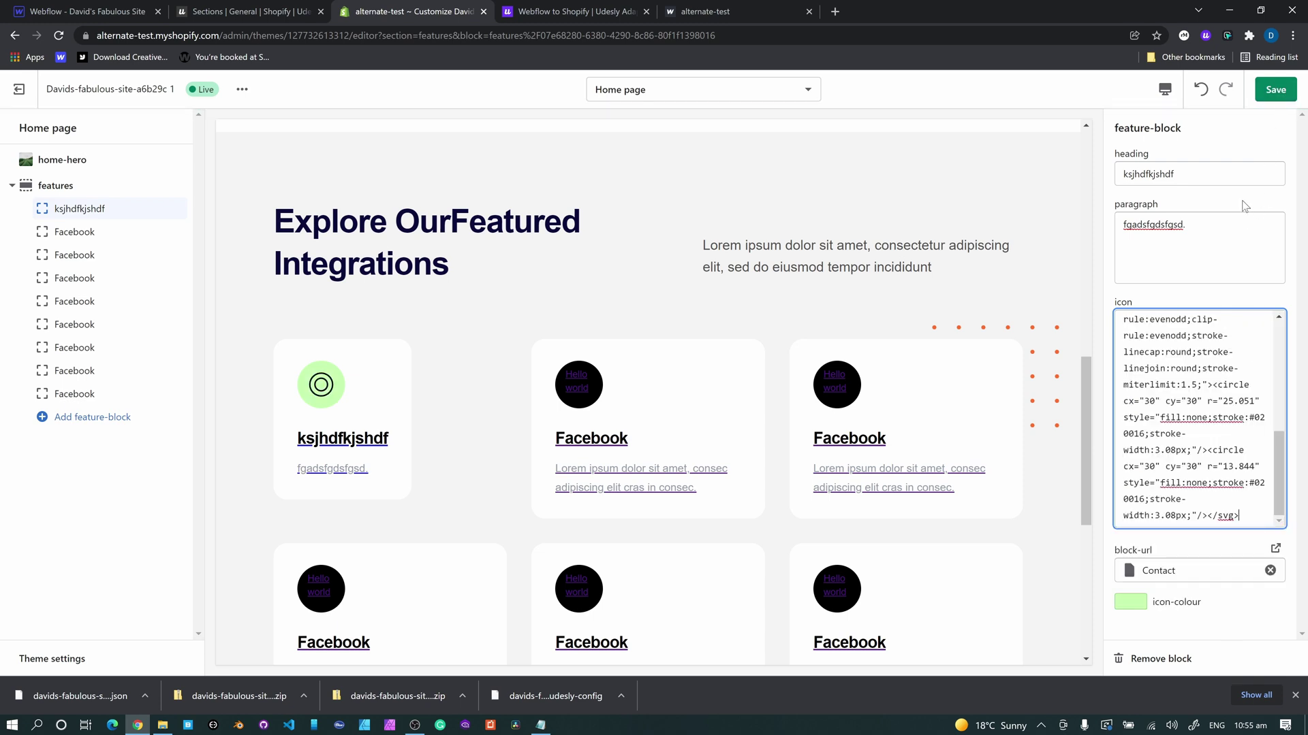
{"action": "left_click", "coordinate": [1275, 90]}
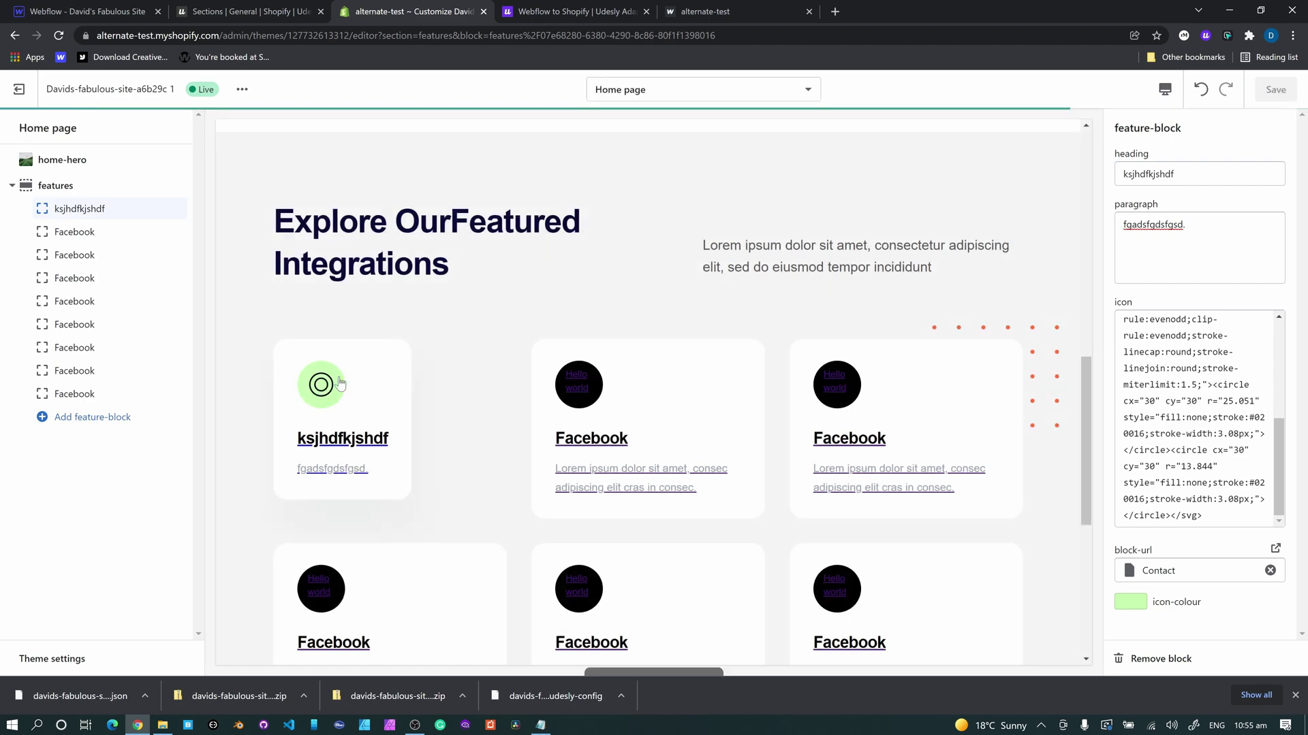